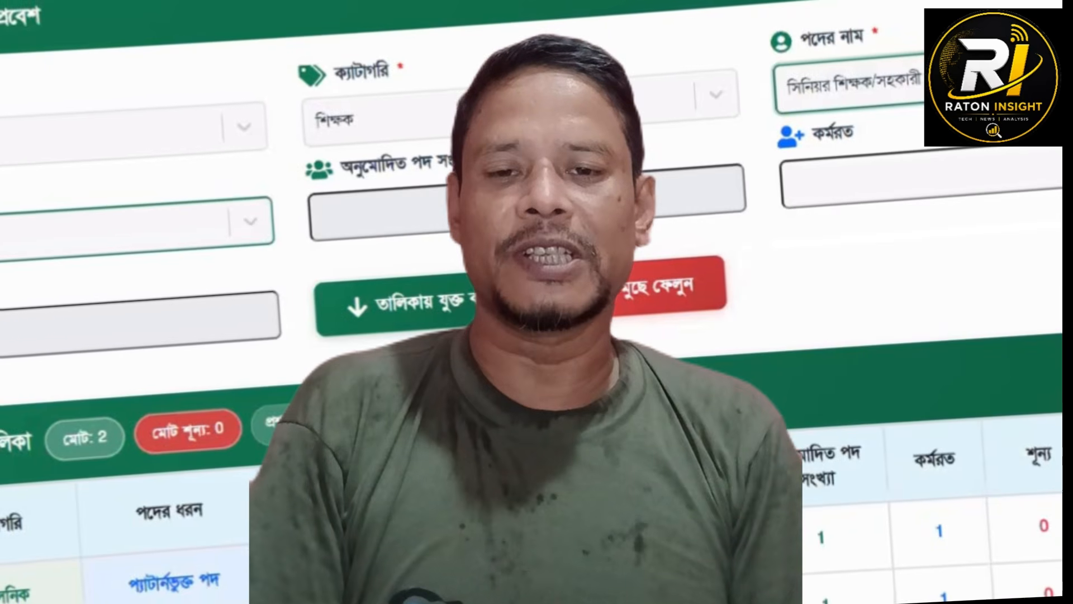
left_click(13, 249)
scroll(380, 232, "down", 3)
left_click(380, 232)
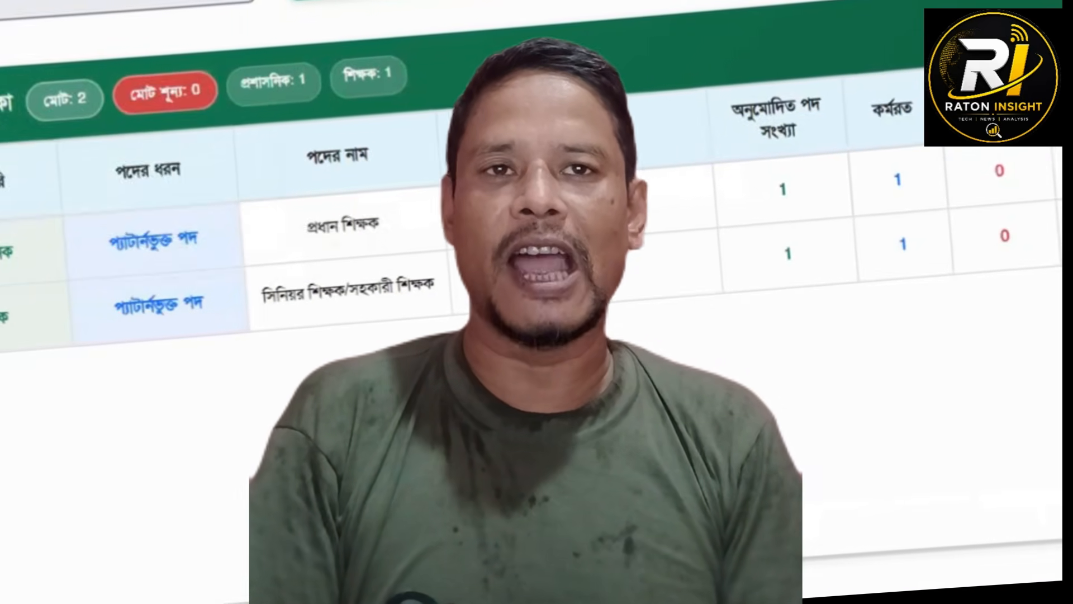
scroll(831, 184, "up", 3)
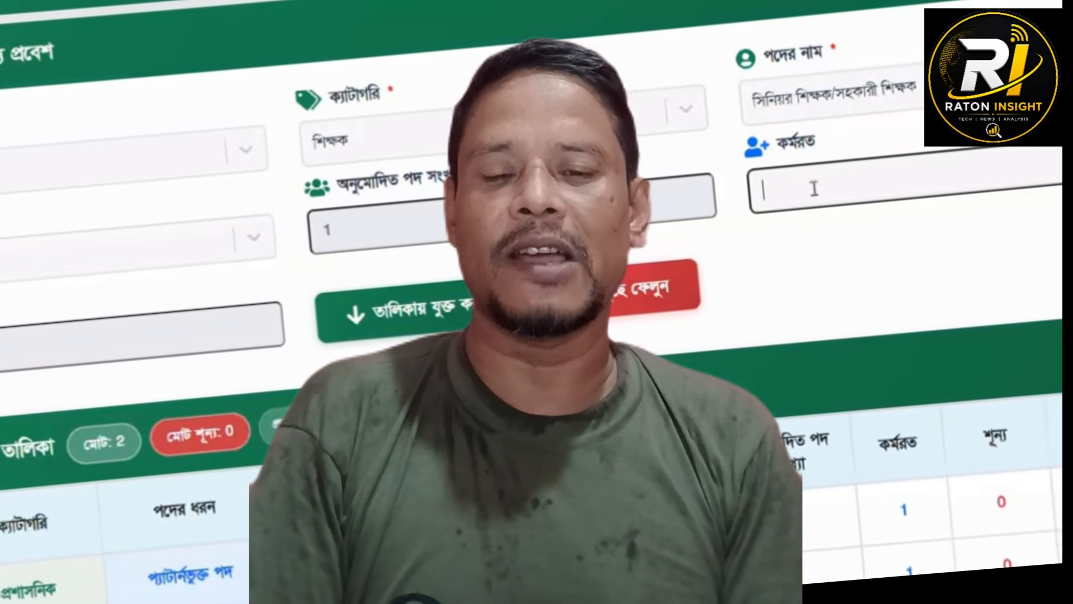
left_click(777, 180)
type("0")
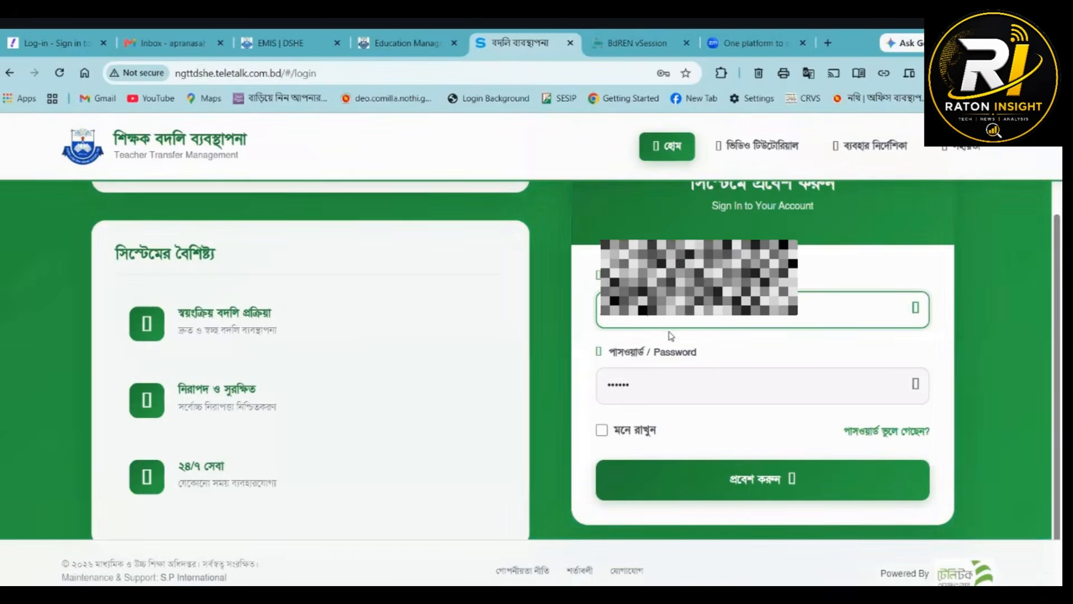
- Sign in to the teacher transfer system with the filled-in credentials and dismiss the offer to save the password
left_click_drag(761, 317, 588, 317)
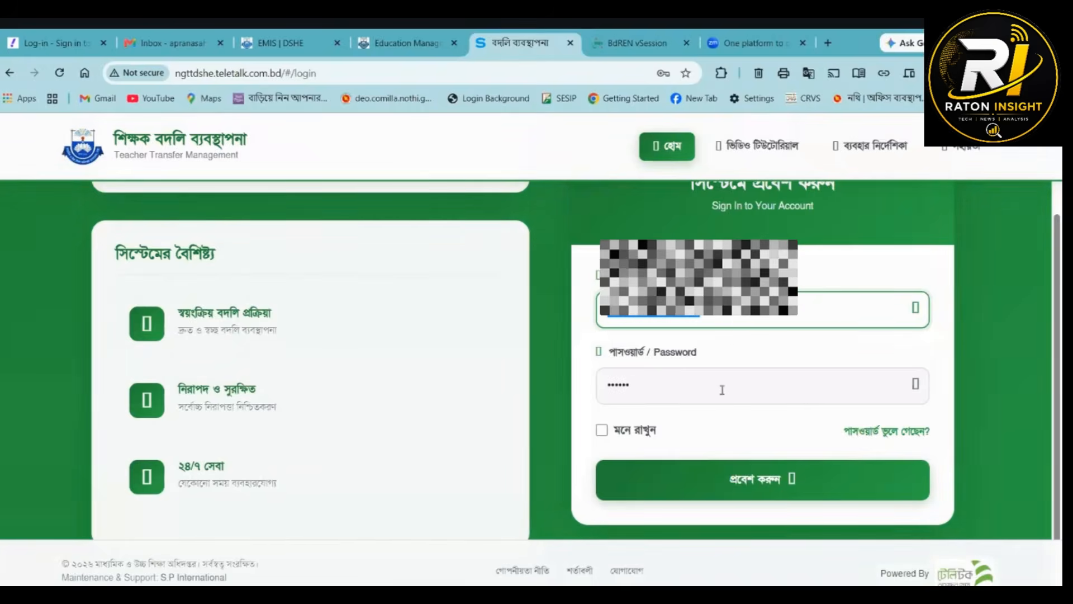
left_click(749, 479)
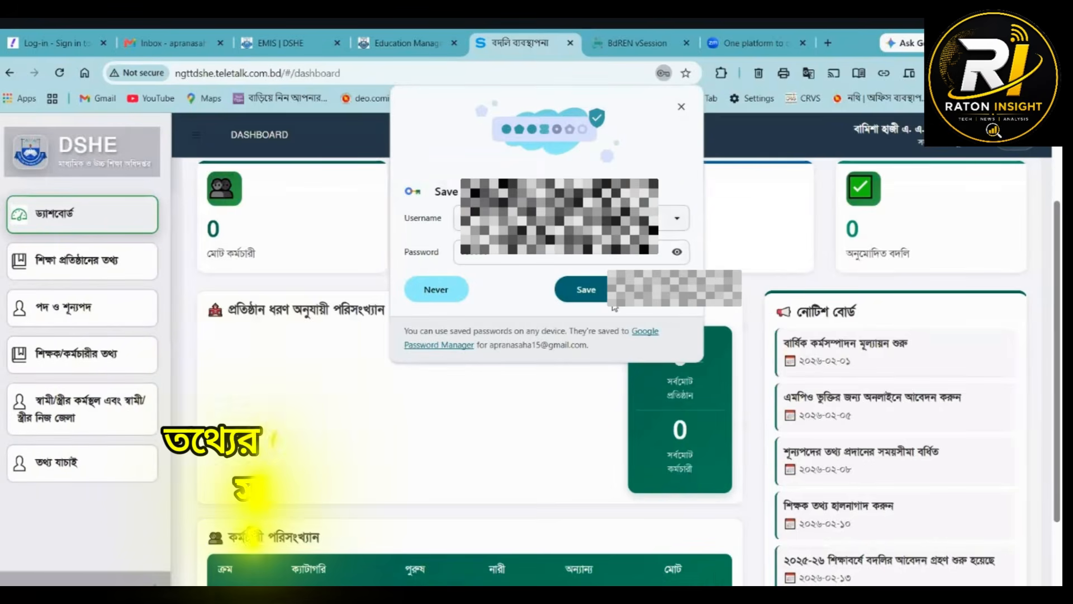
left_click(795, 164)
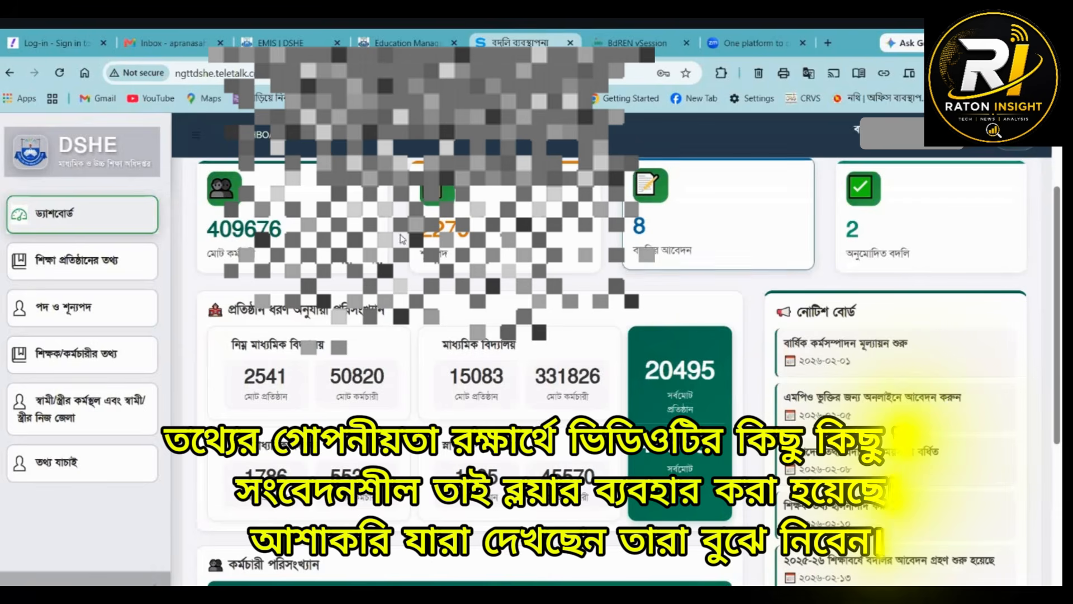
- Open the institution information form (শিক্ষা প্রতিষ্ঠানের তথ্য) and set the running vocational trade field to হ্যাঁ
left_click(83, 260)
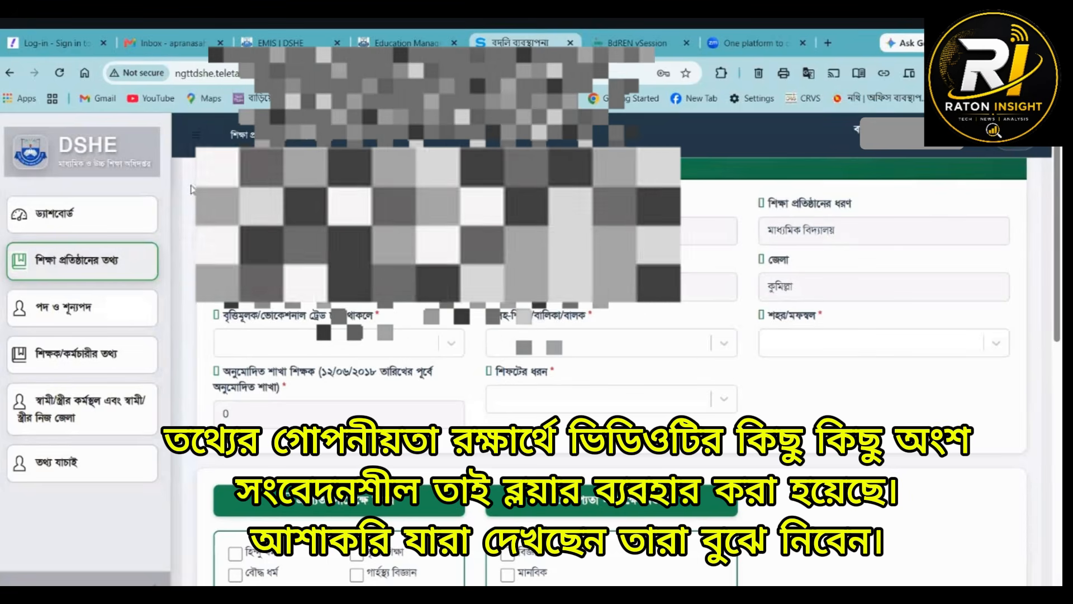
left_click_drag(837, 230, 765, 229)
left_click(735, 303)
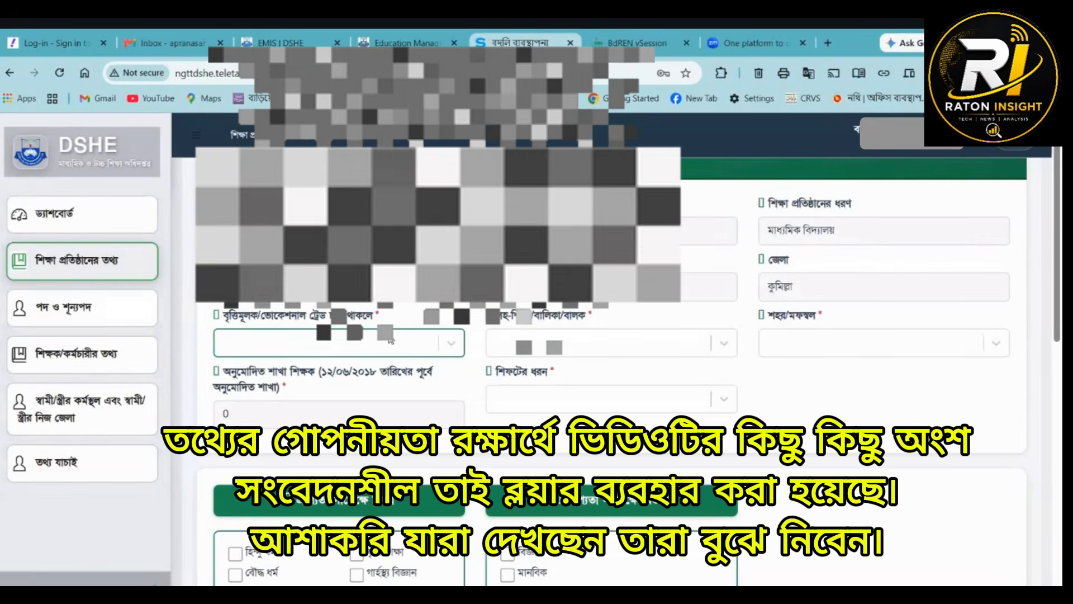
left_click(336, 353)
left_click(330, 376)
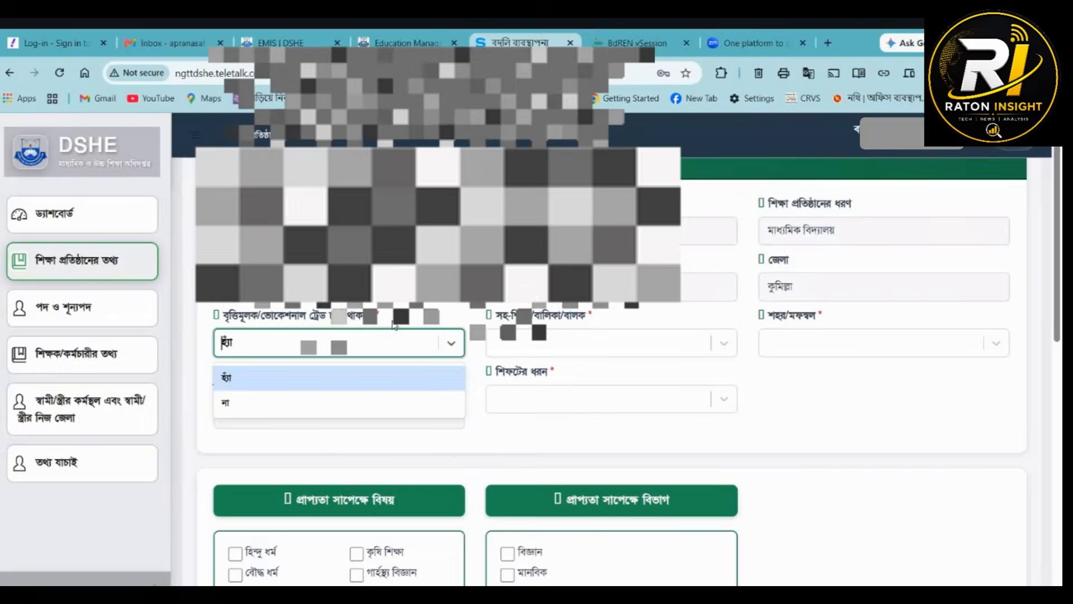
left_click_drag(380, 316, 221, 317)
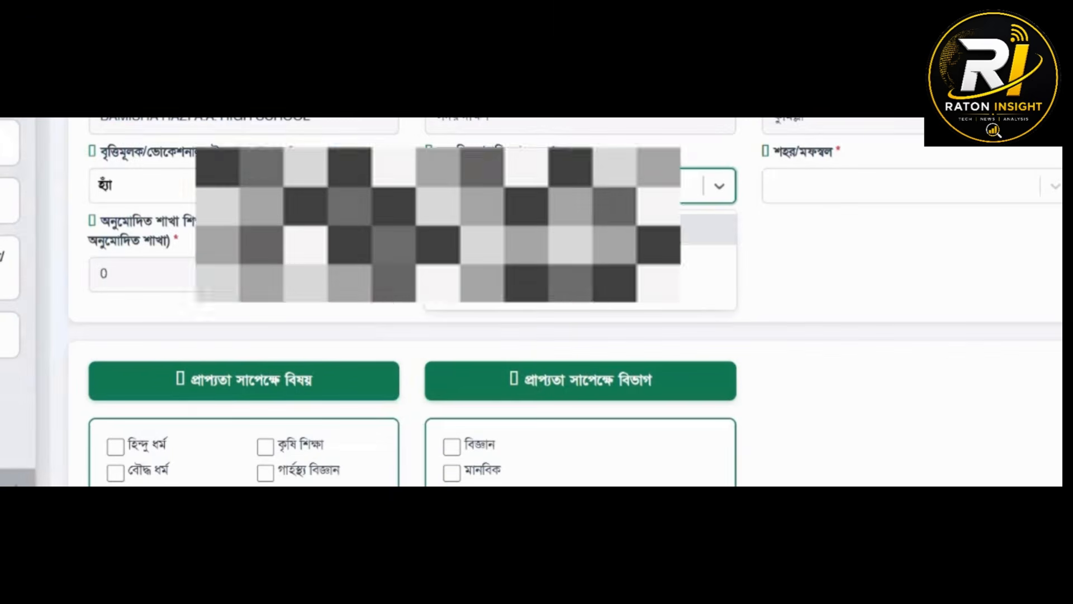
- Set the institution's সহ-শিক্ষা/বালিকা/বালক field to সহ-শিক্ষা and its শহর/মফস্বল field to মফস্বল
left_click(467, 228)
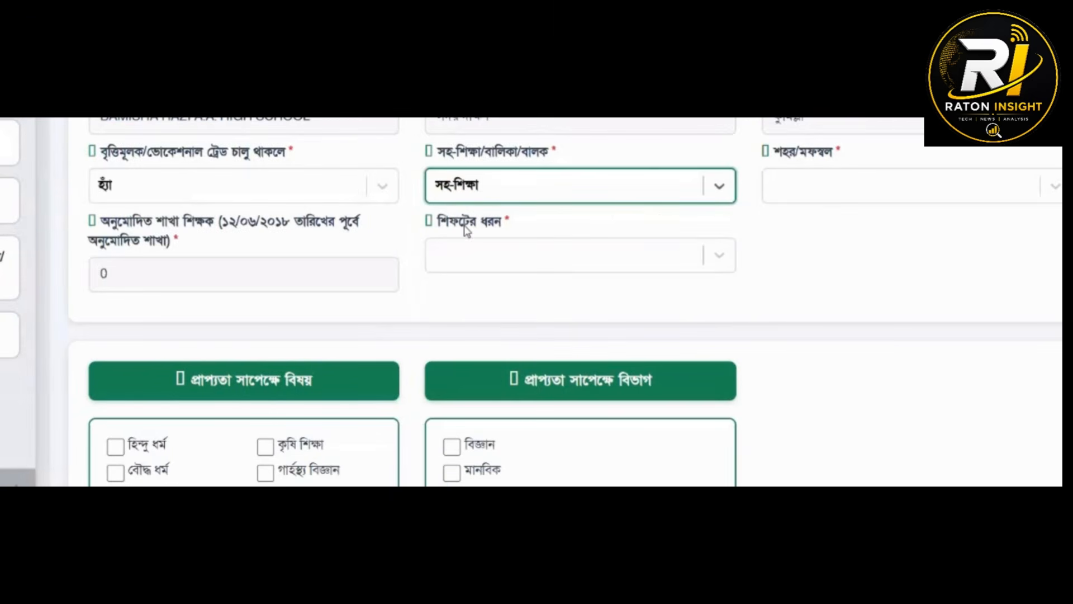
left_click(810, 184)
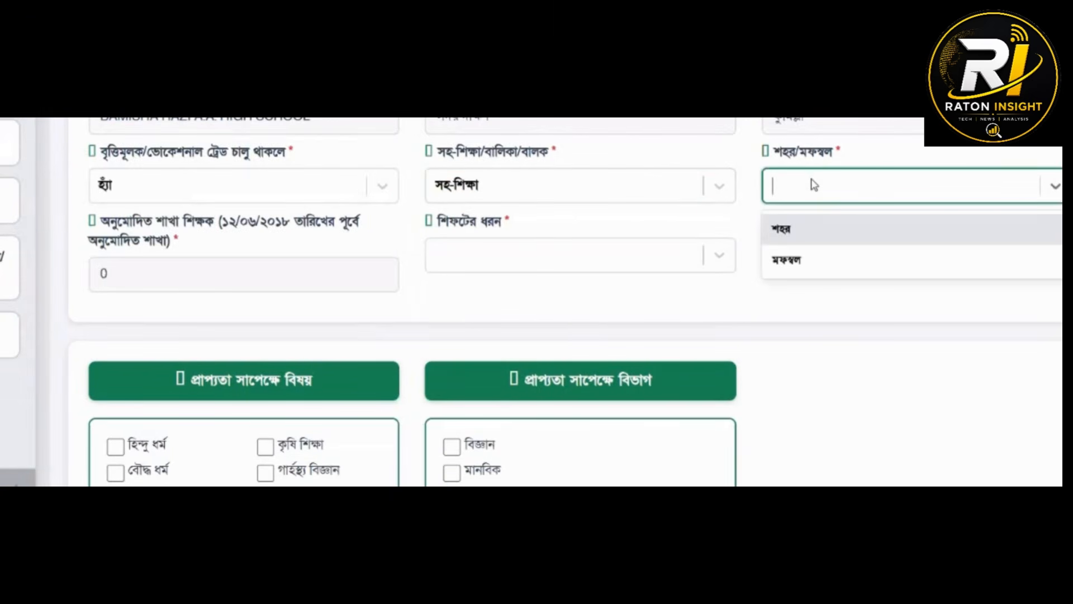
left_click(780, 257)
- Set the approved branch teachers (অনুমোদিত শাখা শিক্ষক) to 2 and the shift type (শিফটের ধরন) to সিঙ্গেল শিফট
left_click_drag(192, 263, 65, 282)
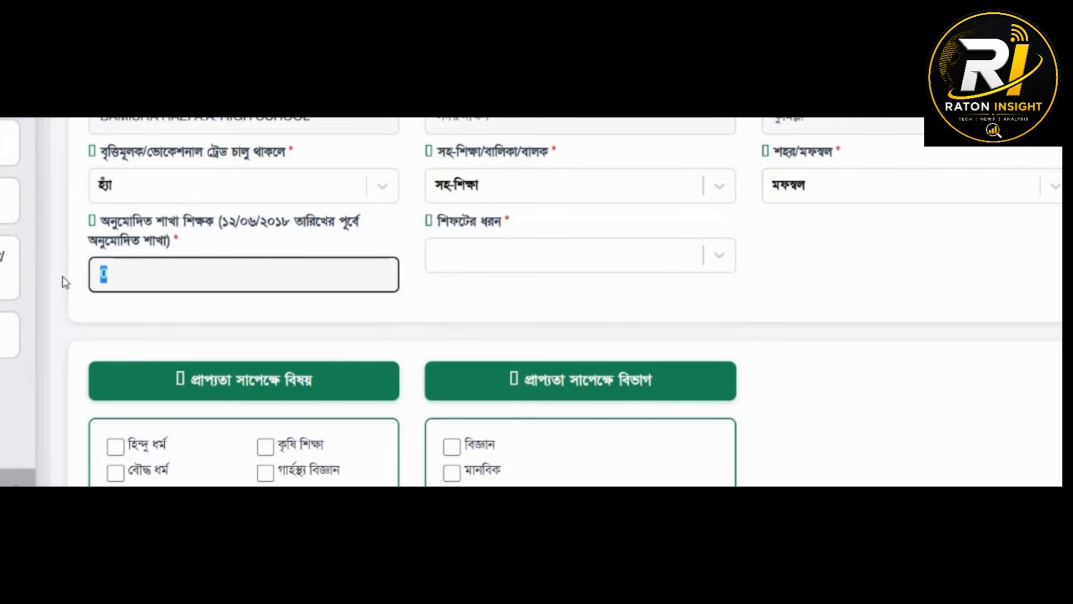
type("2")
left_click(541, 256)
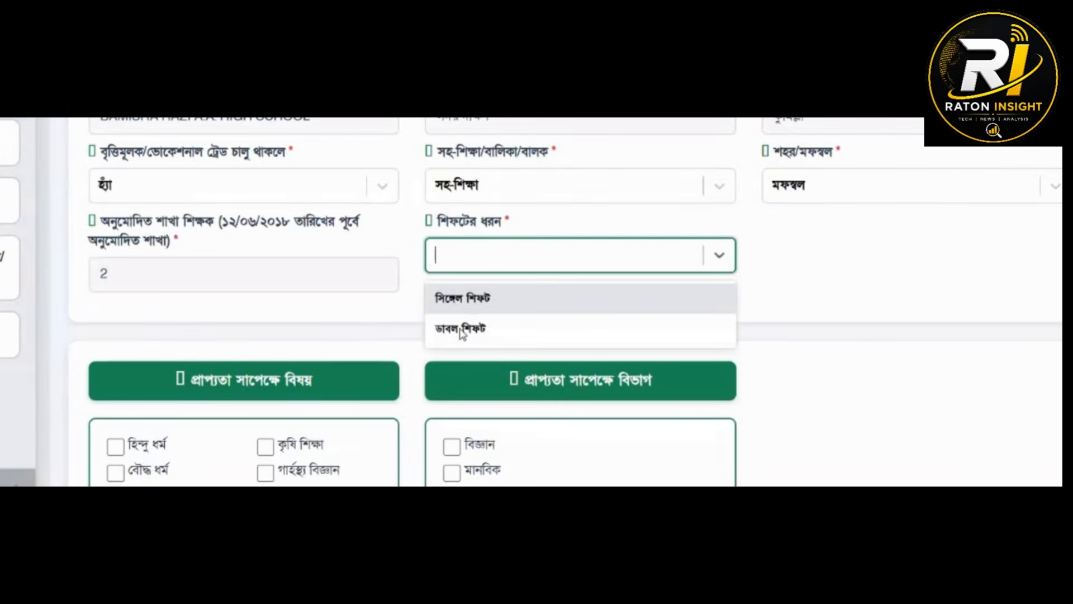
left_click(472, 297)
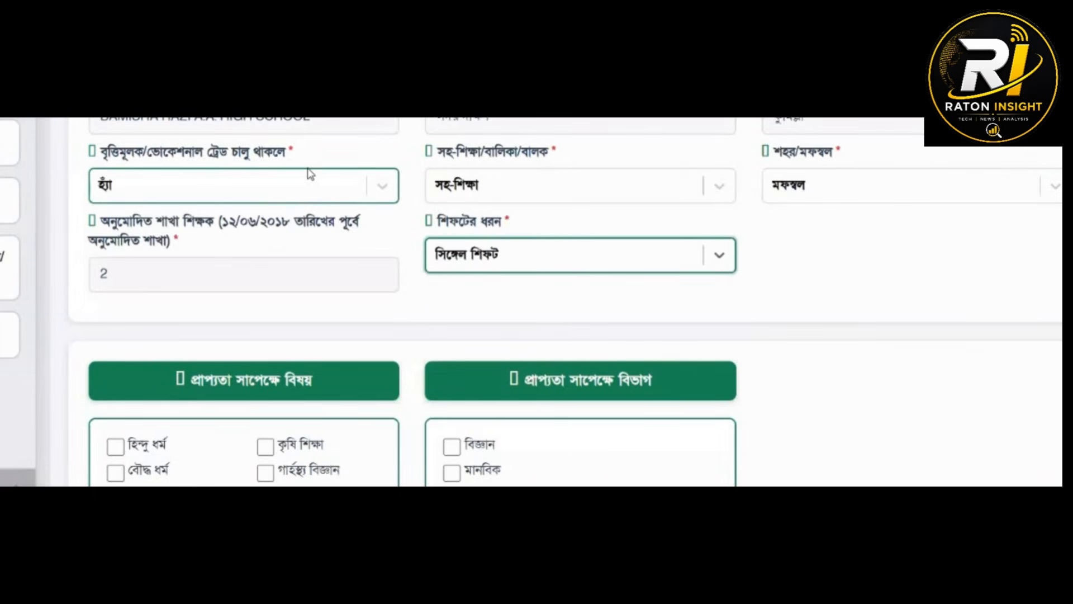
left_click_drag(295, 150, 100, 165)
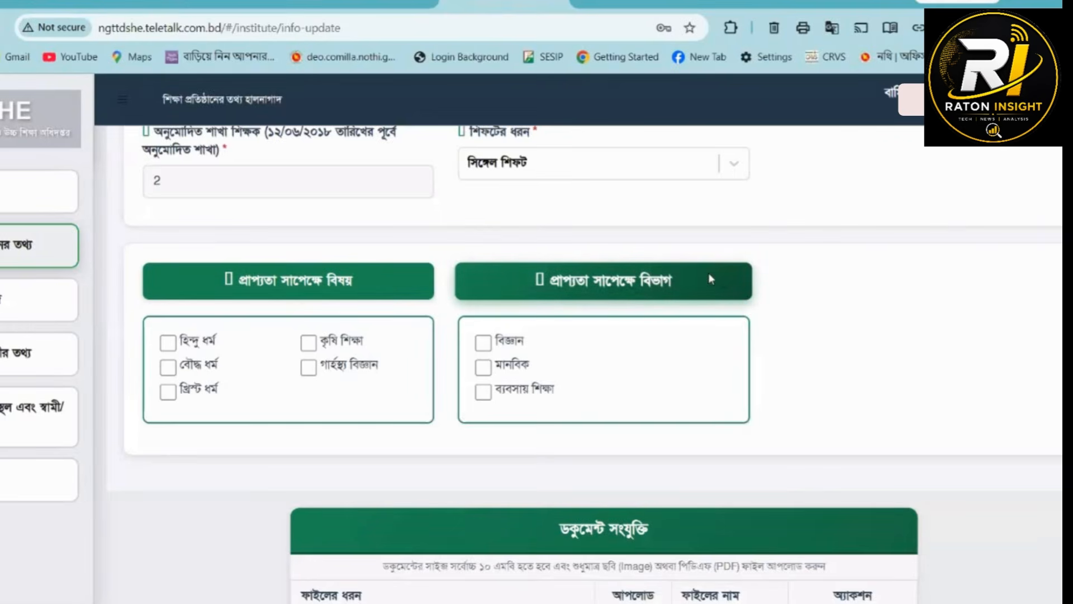
- Select হিন্দু ধর্ম, কৃষি শিক্ষা and গার্হস্থ্য বিজ্ঞান as the institution's available subjects (প্রাপ্যতা সাপেক্ষে বিষয়)
left_click_drag(709, 272, 542, 285)
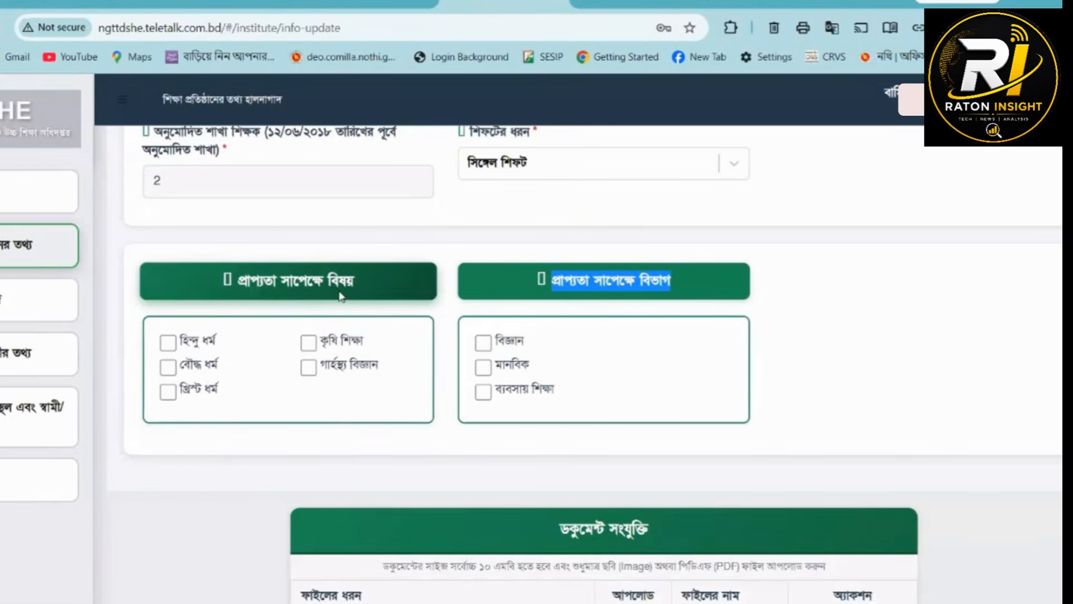
left_click(361, 279)
left_click(167, 339)
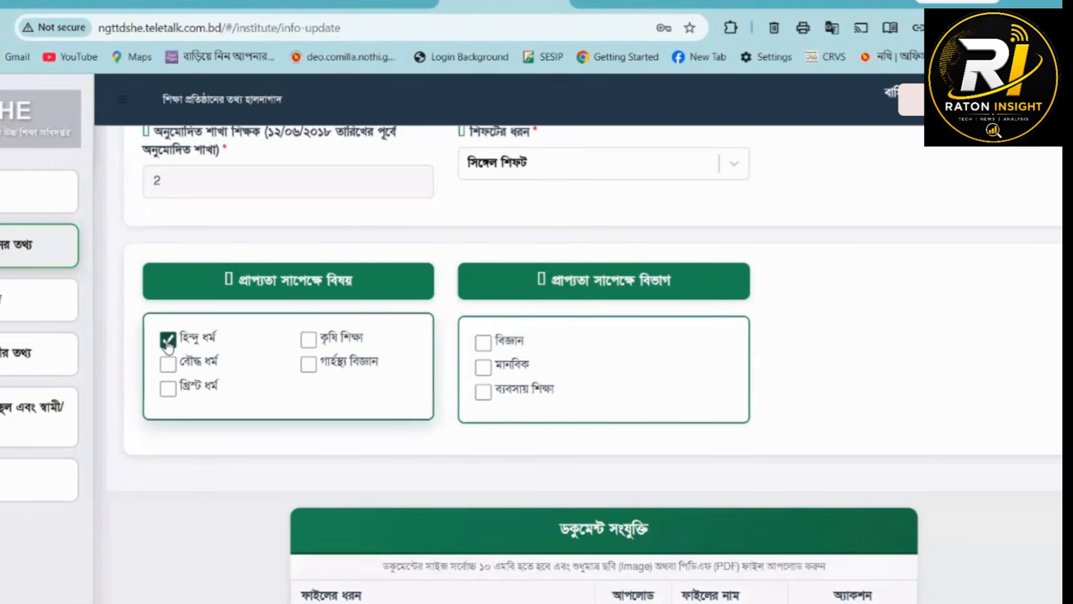
left_click(307, 339)
left_click(308, 364)
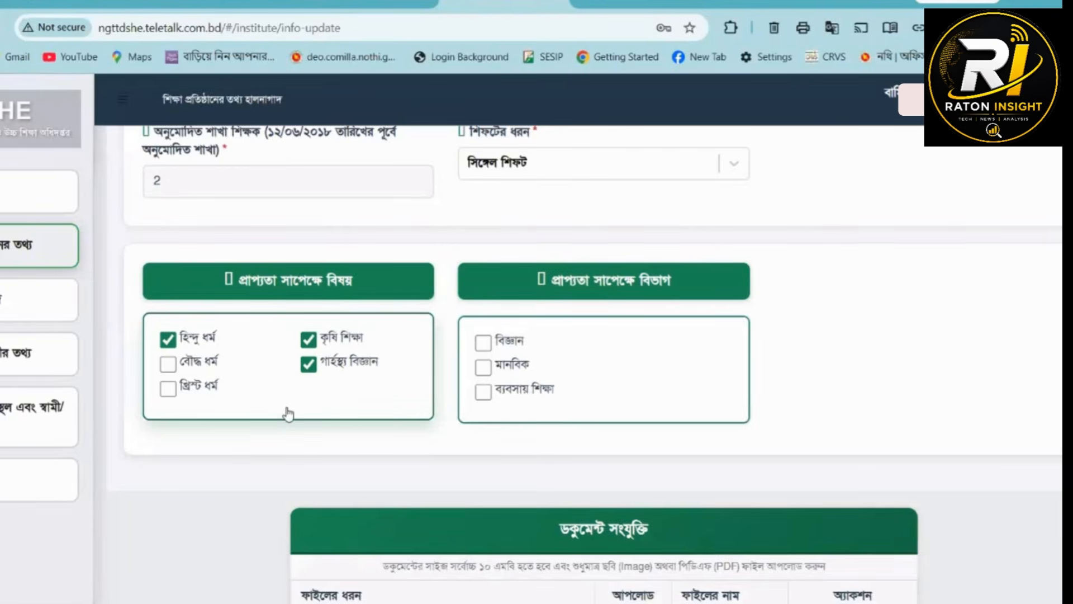
- Select বিজ্ঞান, মানবিক and ব্যবসায় শিক্ষা as the institution's available divisions (প্রাপ্যতা সাপেক্ষে বিভাগ)
left_click(483, 339)
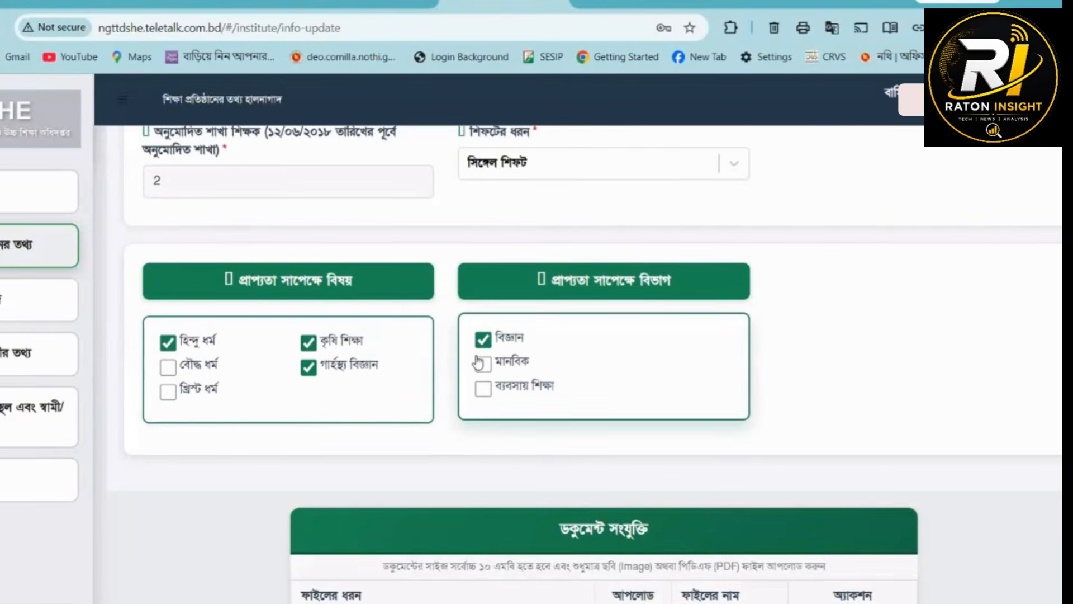
left_click(485, 366)
left_click(484, 392)
scroll(502, 374, "down", 5)
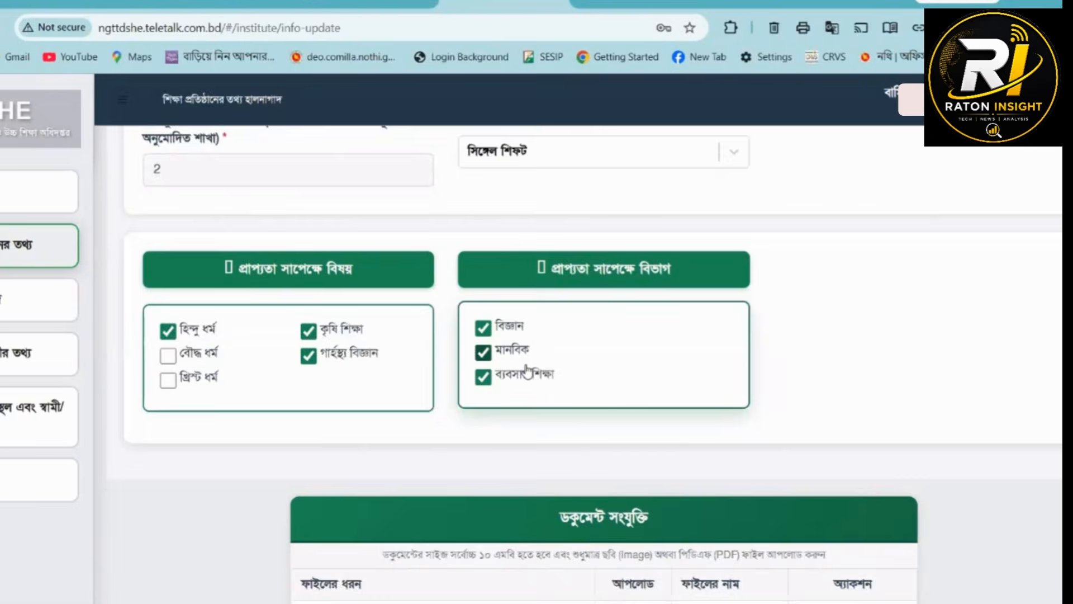
- Upload the PDF বদলি তথ্য সংগ্রহ পত্র as the এমপিও সীট document and submit the institution information update
left_click(658, 312)
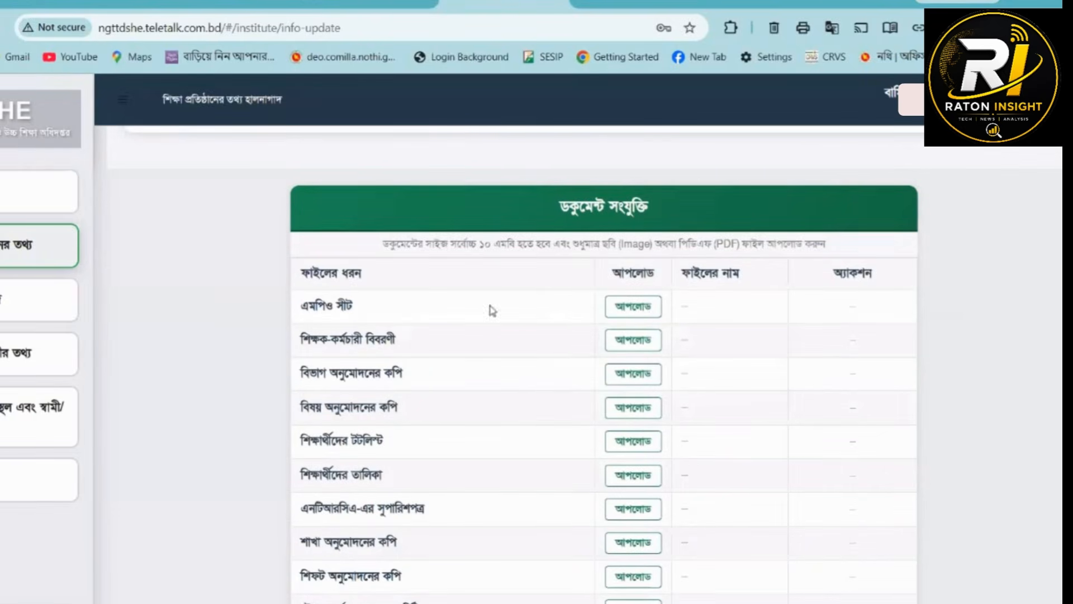
left_click(97, 241)
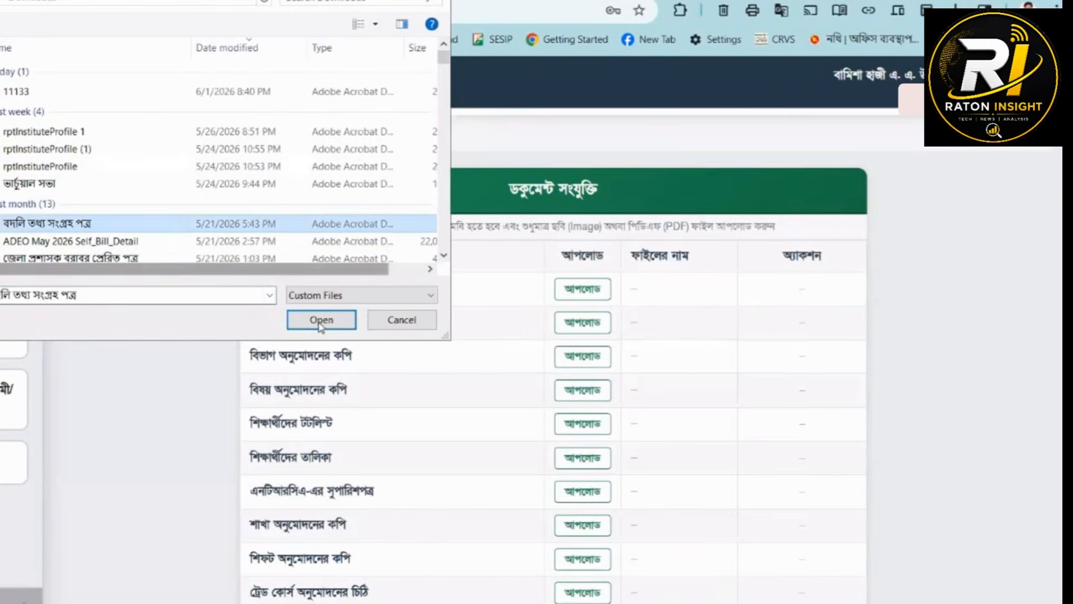
left_click(371, 337)
scroll(903, 466, "down", 1)
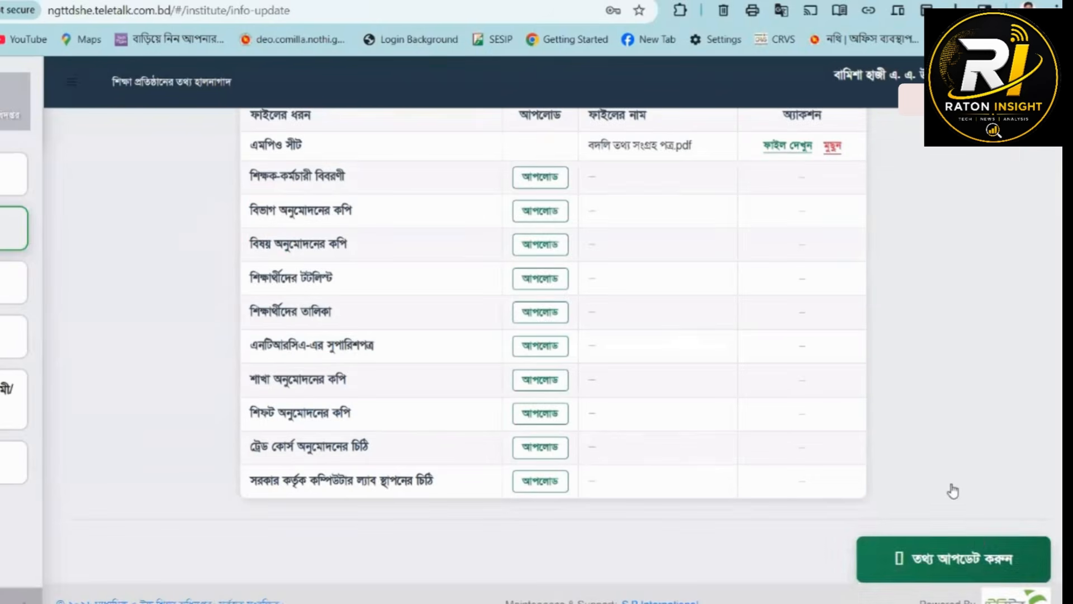
left_click(894, 558)
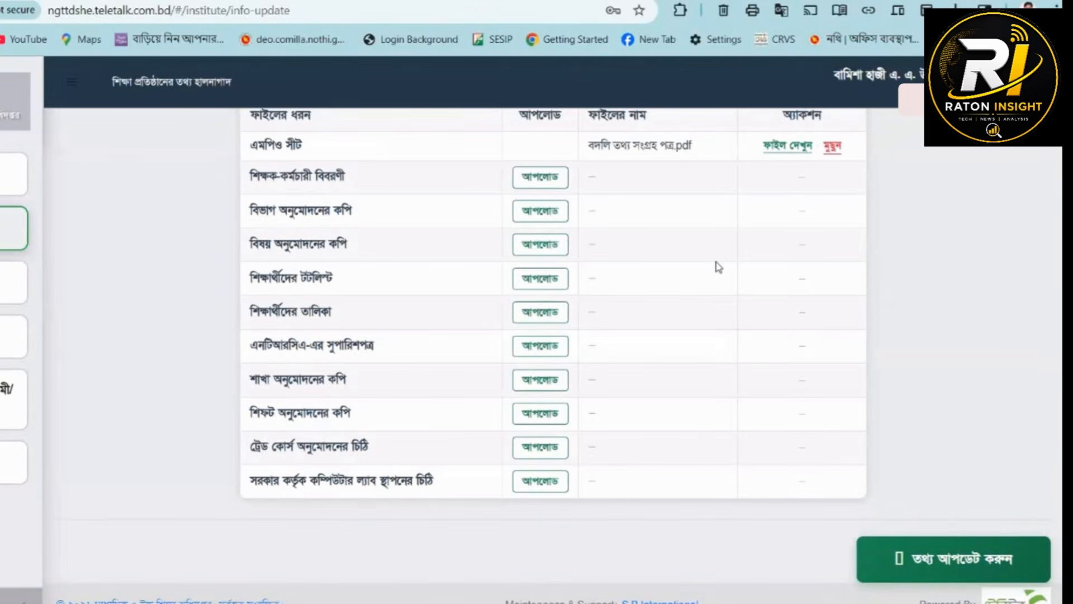
scroll(716, 307, "up", 10)
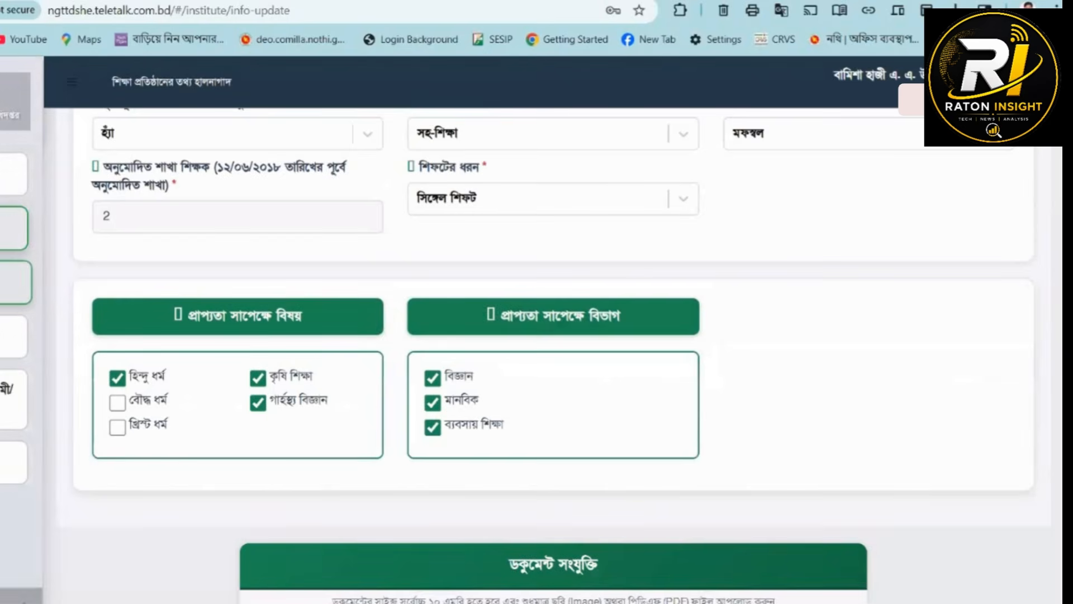
- Open the posts and vacancies form (পদ ও শূন্যপদ) and set the post type (পদের ধরন) to প্যাটার্নভুক্ত পদ
left_click(14, 282)
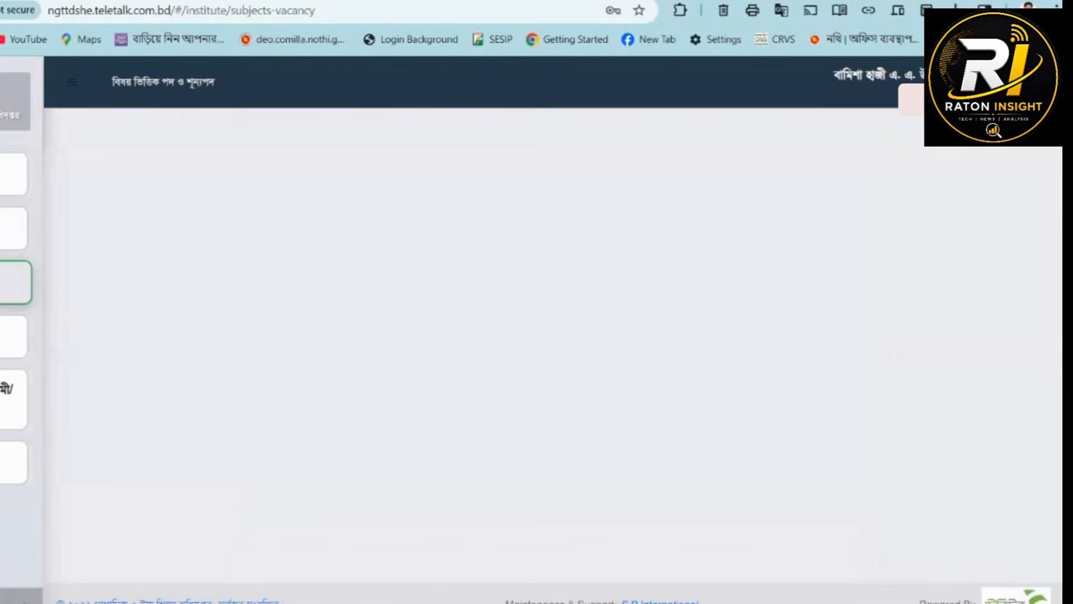
left_click(124, 238)
left_click(214, 299)
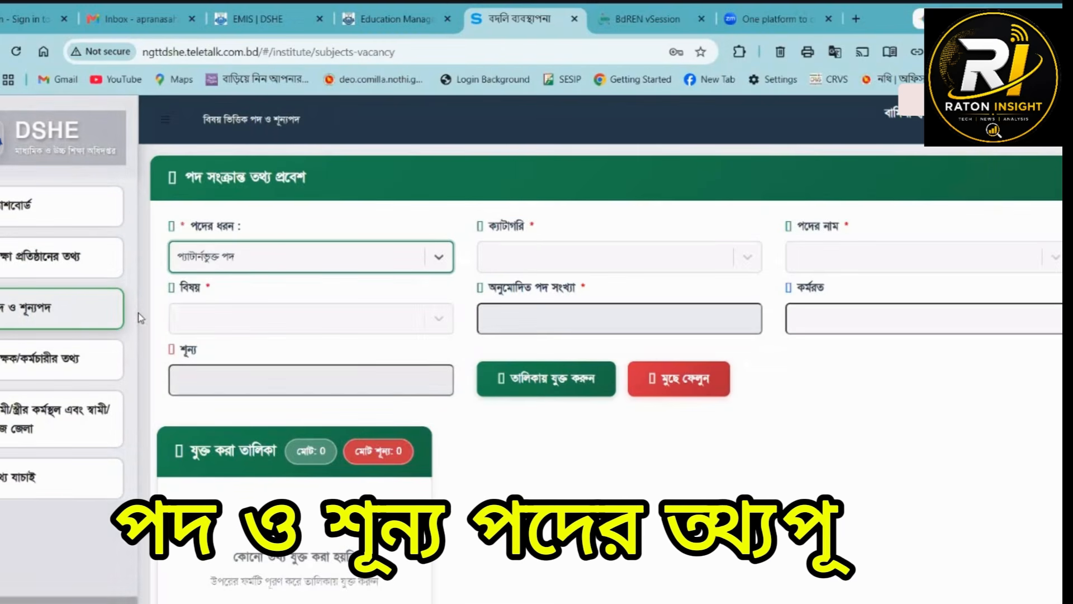
left_click(210, 265)
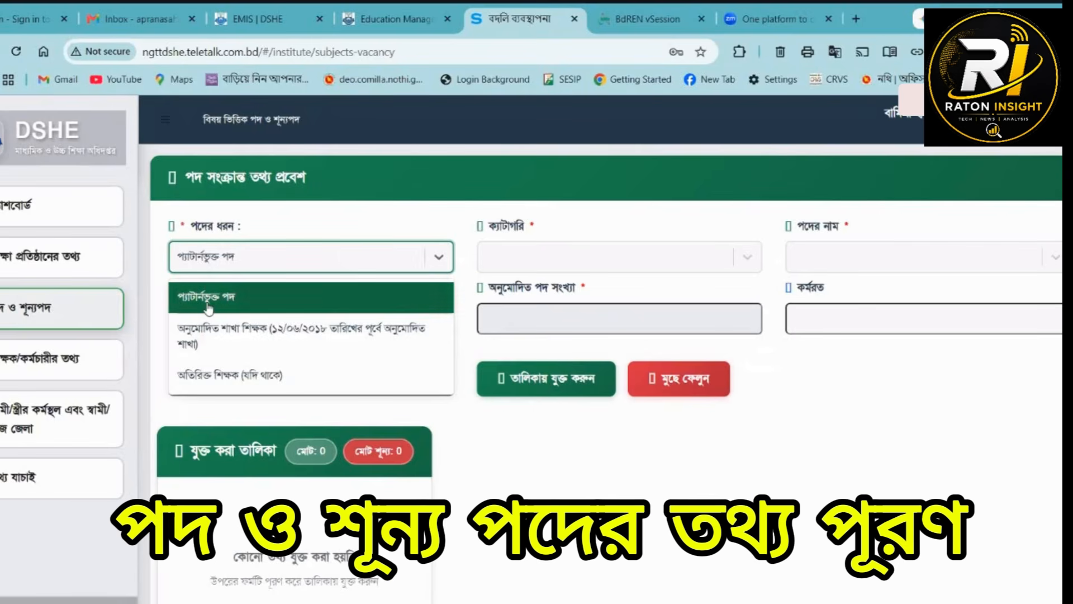
- Choose category প্রশাসনিক and post প্রধান শিক্ষক, set কর্মরত to 1, and add the entry to the list
left_click(609, 257)
left_click(510, 296)
left_click(961, 249)
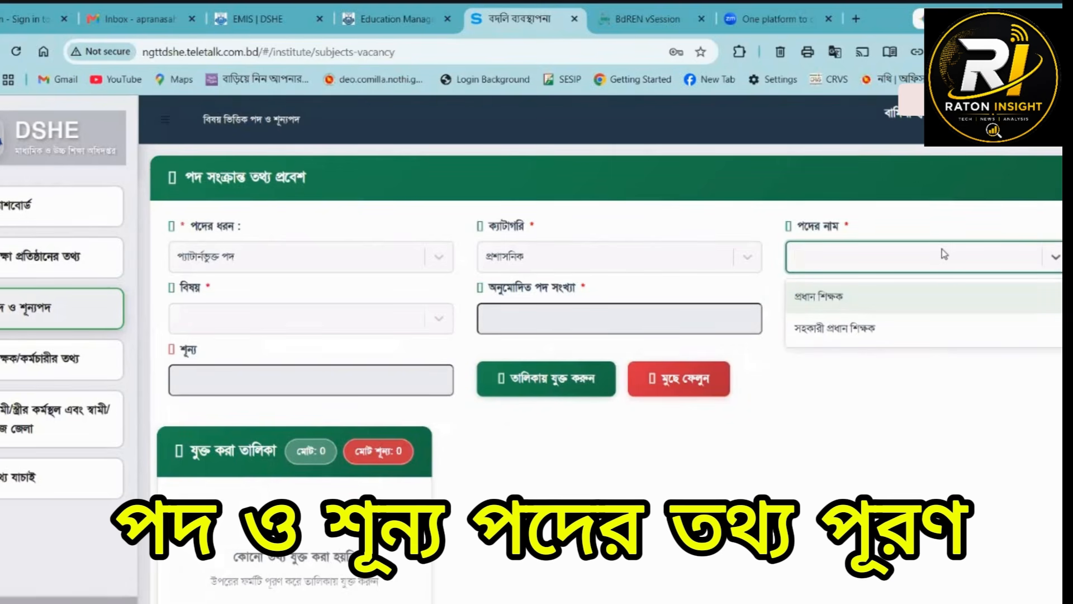
left_click(831, 305)
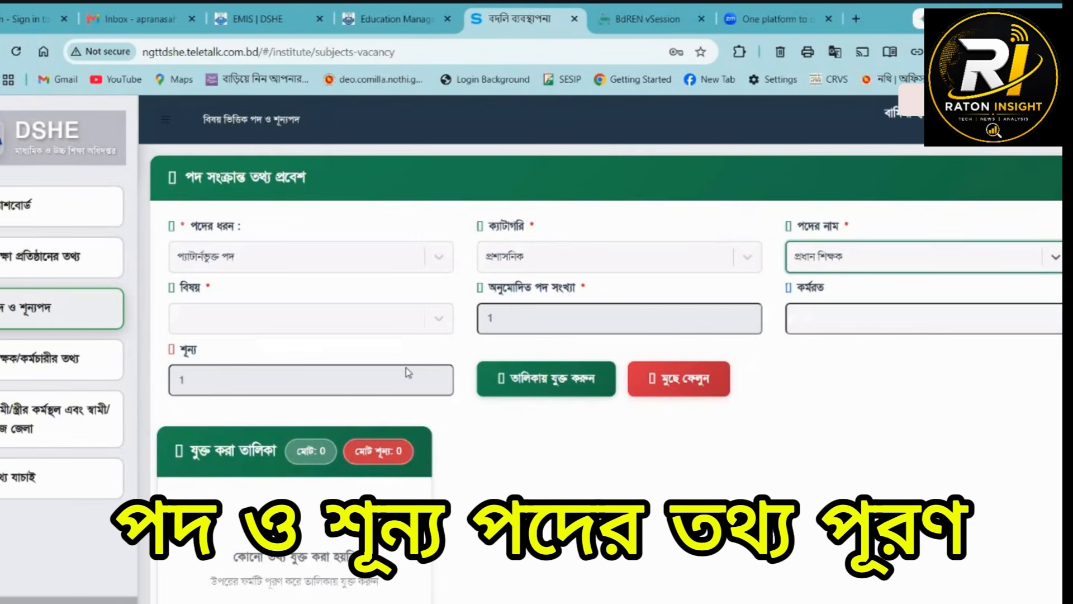
left_click(819, 319)
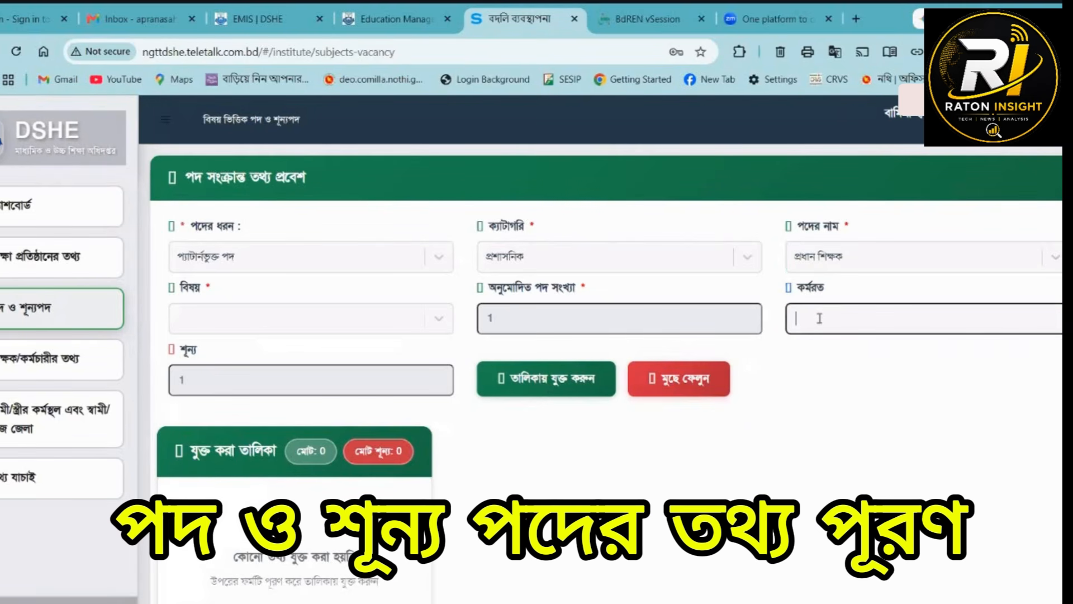
left_click(539, 386)
- Add a প্যাটার্নভুক্ত পদ entry with category প্রশাসনিক, post সহকারী প্রধান শিক্ষক and কর্মরত 0 to the list
left_click(235, 262)
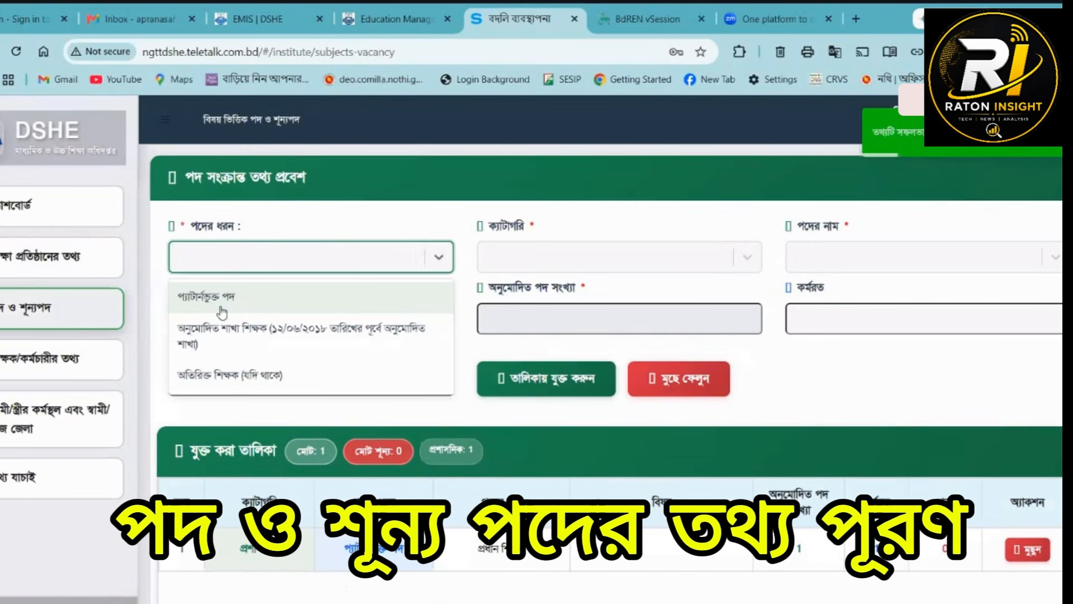
left_click(206, 296)
left_click(506, 295)
left_click(789, 250)
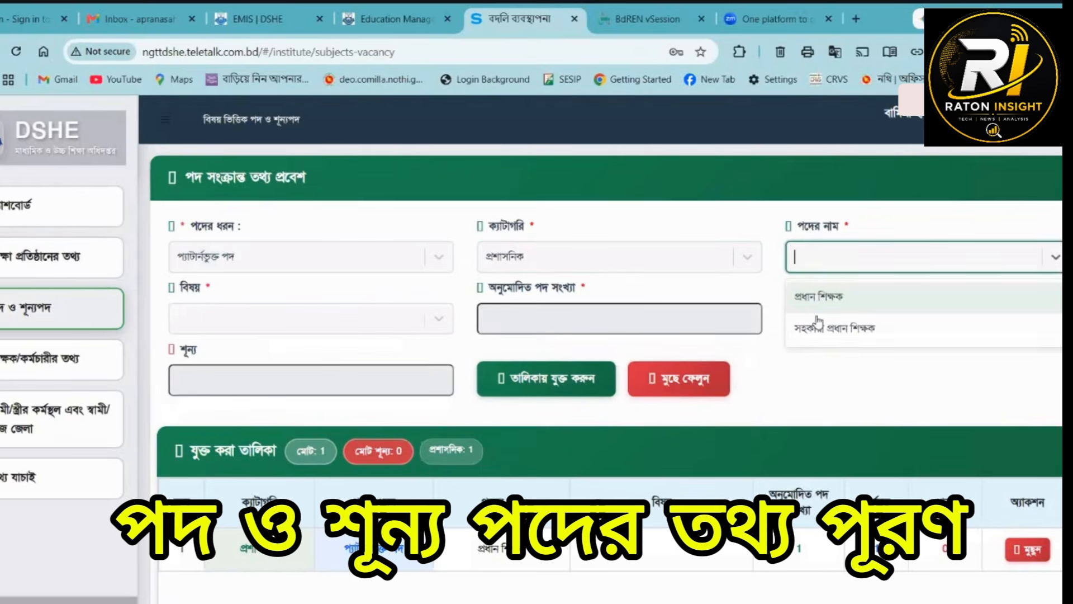
left_click(838, 318)
left_click(884, 318)
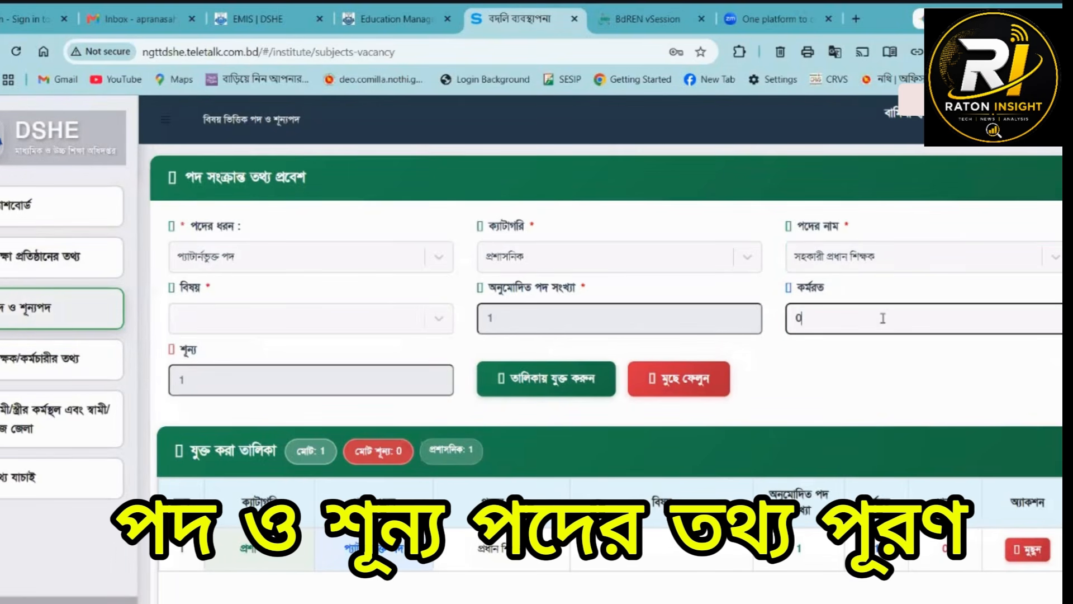
left_click(528, 377)
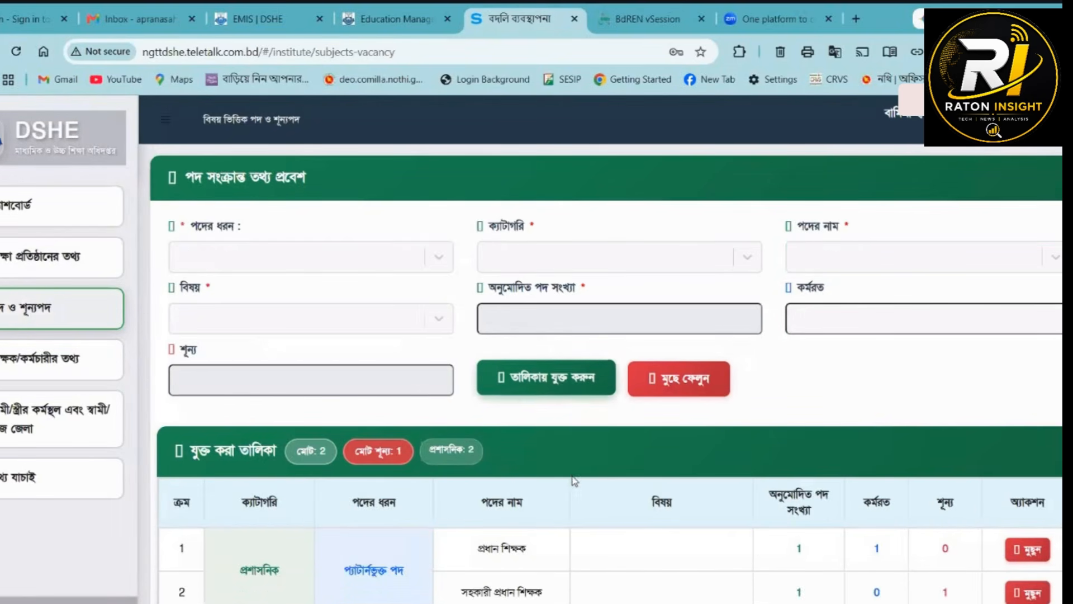
- Start a new entry with post type প্যাটার্নভুক্ত পদ, category শিক্ষক and post সিনিয়র শিক্ষক/সহকারী শিক্ষক
scroll(519, 391, "down", 5)
scroll(520, 455, "up", 5)
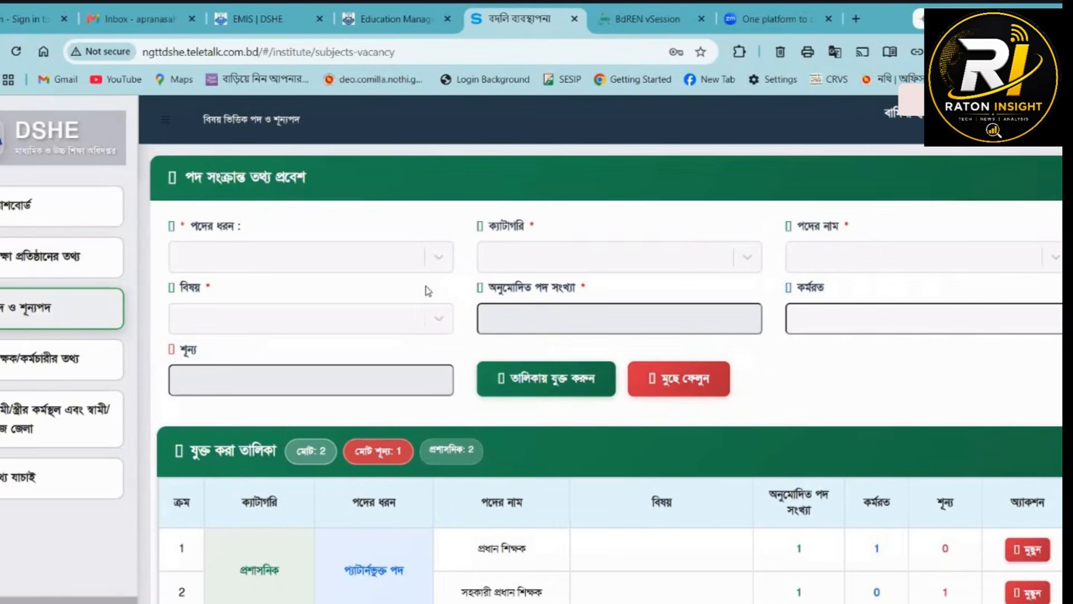
left_click(219, 244)
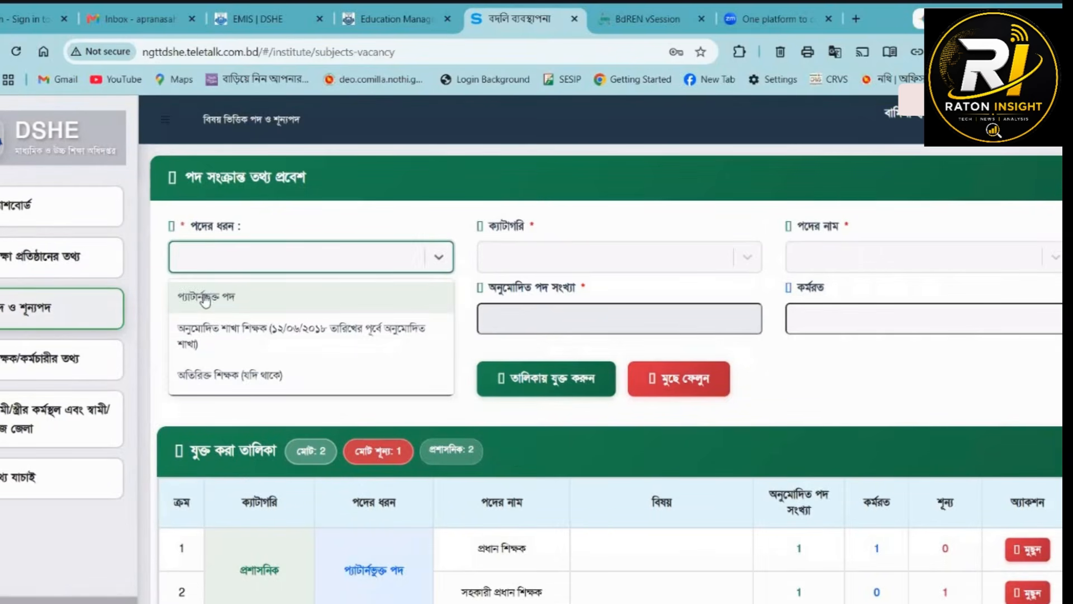
left_click(204, 296)
left_click(562, 256)
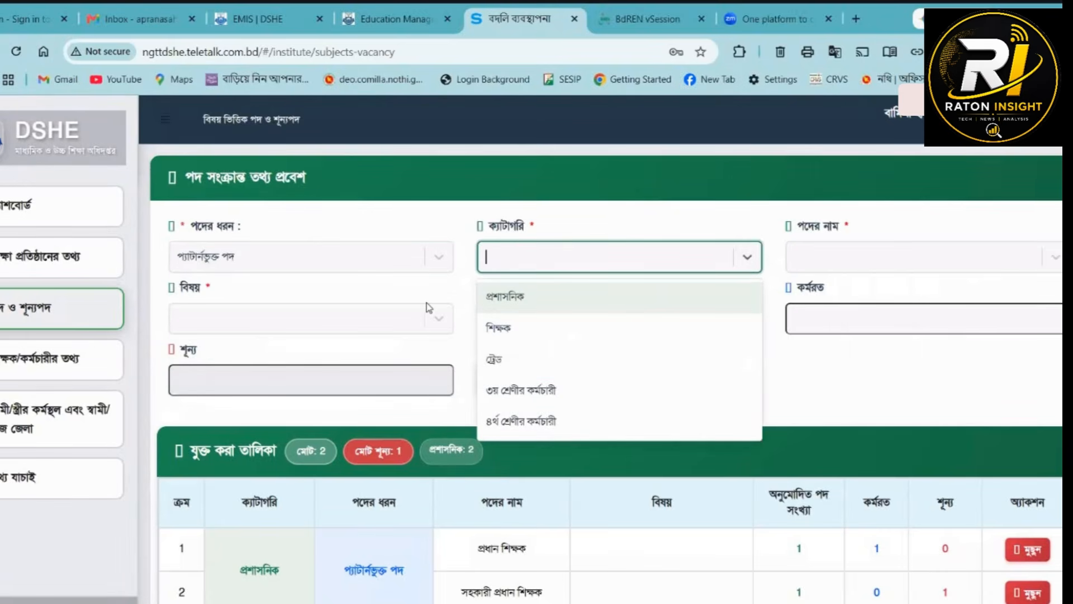
left_click(491, 328)
left_click(887, 257)
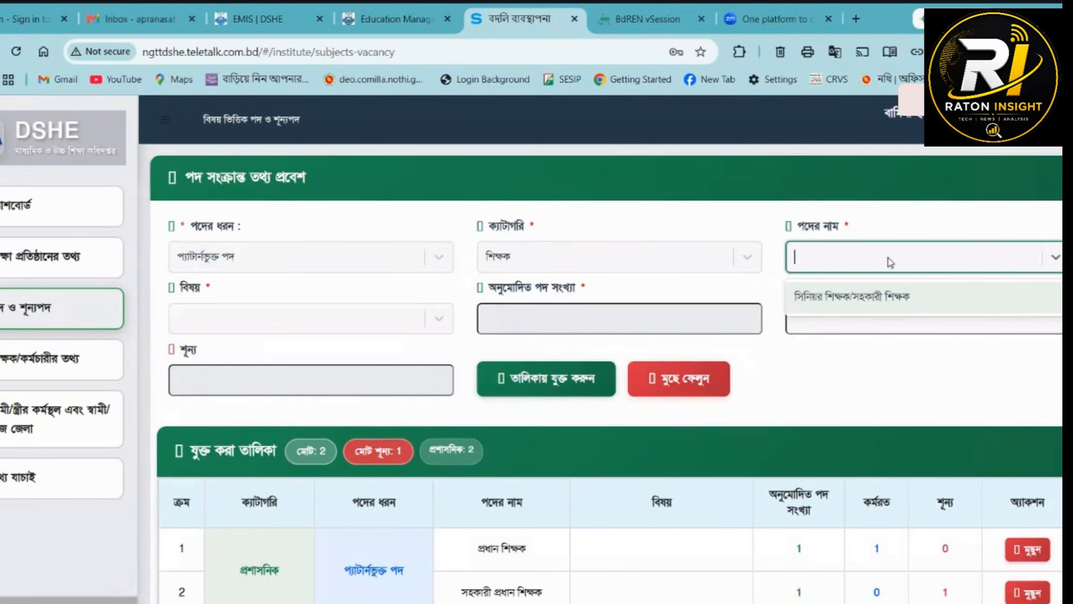
left_click(850, 304)
- Choose সামাজিক বিজ্ঞান as the subject (বিষয়), fill in the কর্মরত count, and add the teacher entry to the list
left_click(226, 328)
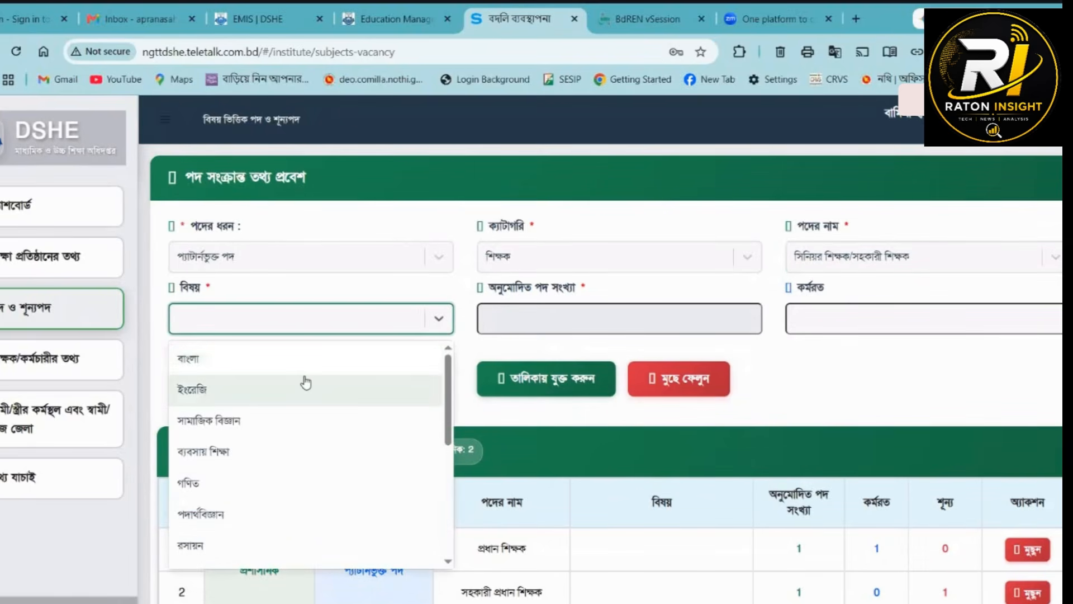
scroll(305, 383, "down", 5)
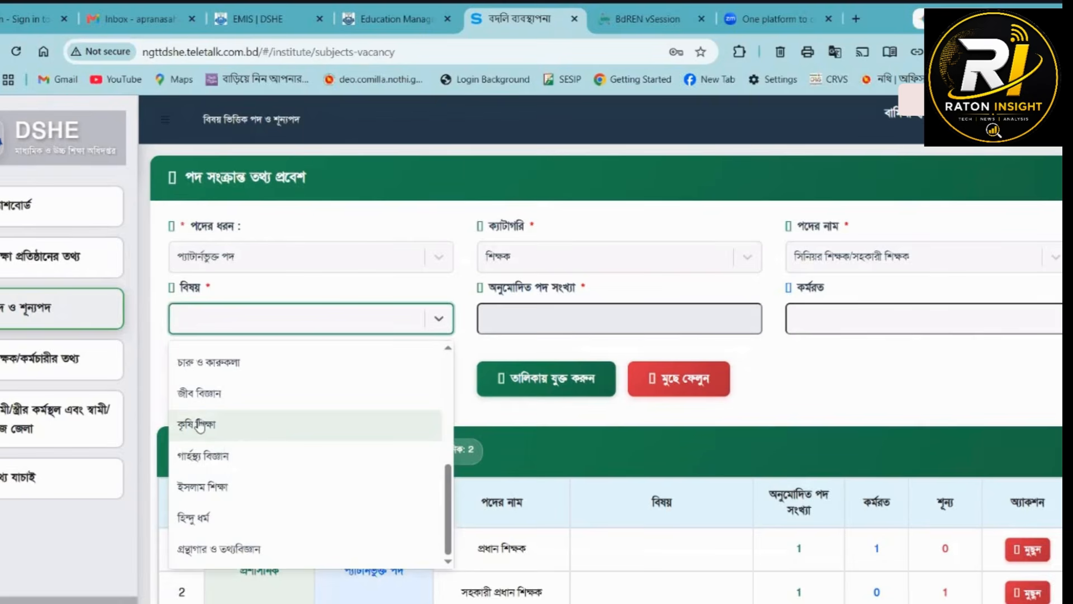
scroll(207, 411, "up", 5)
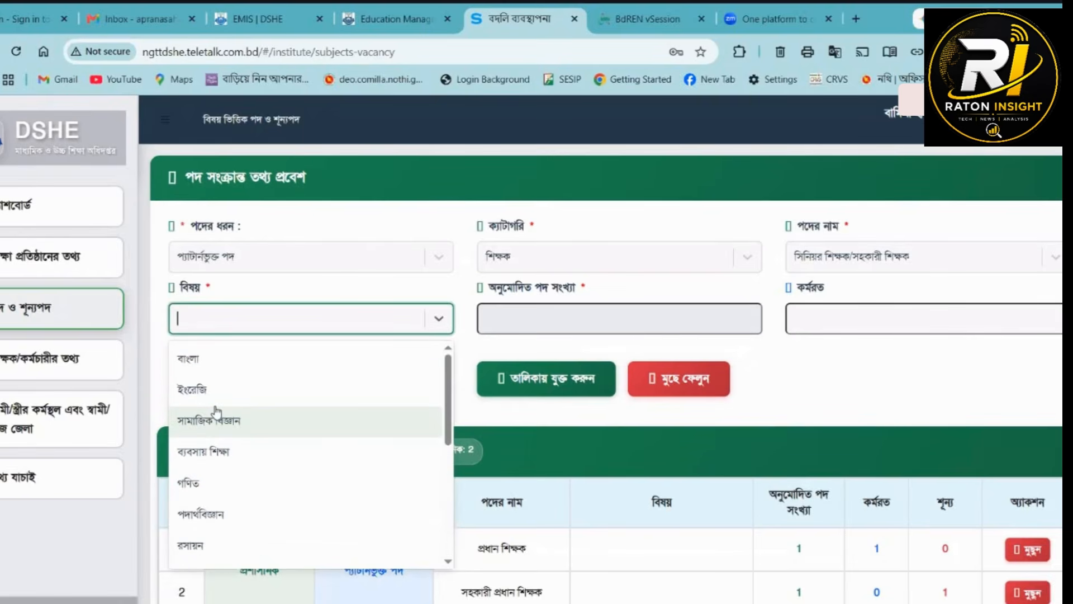
left_click(204, 416)
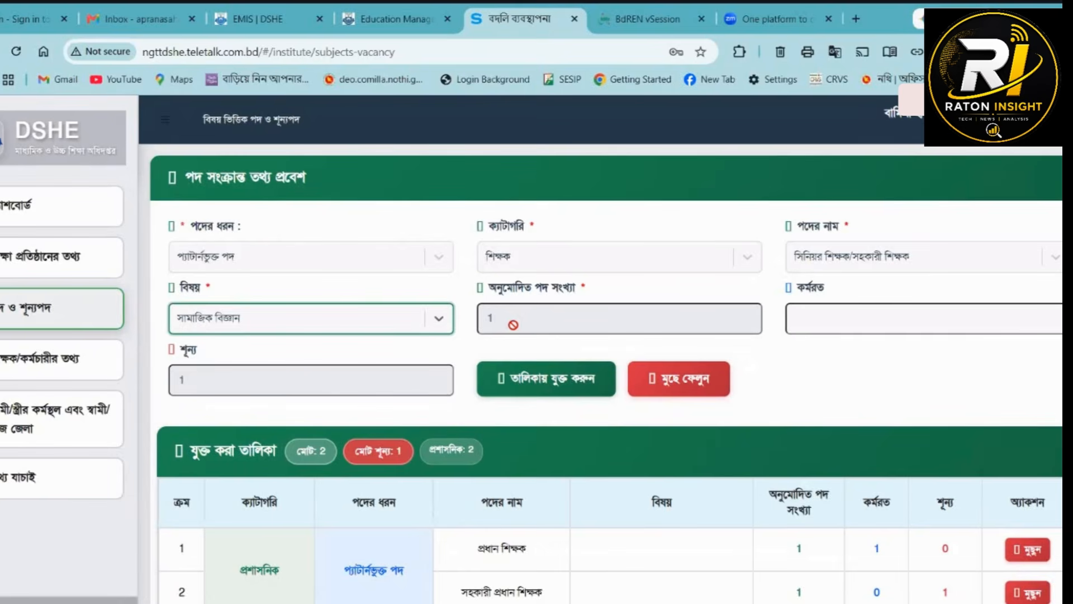
left_click(915, 319)
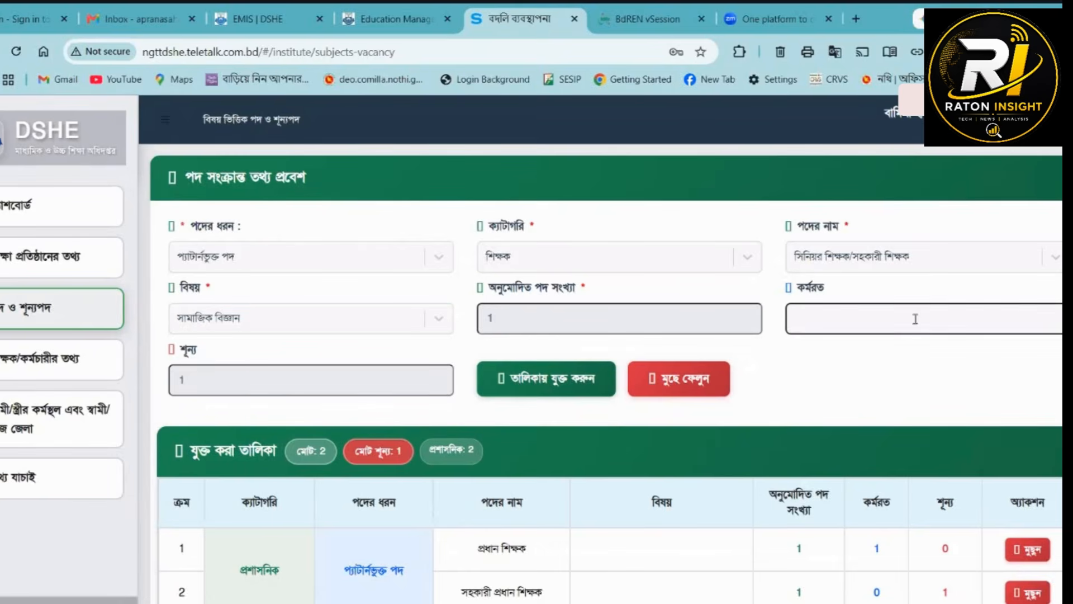
left_click(578, 380)
- Start another entry with post type অনুমোদিত শাখা শিক্ষক, category শিক্ষক and post সিনিয়র শিক্ষক/সহকারী শিক্ষক
left_click(221, 263)
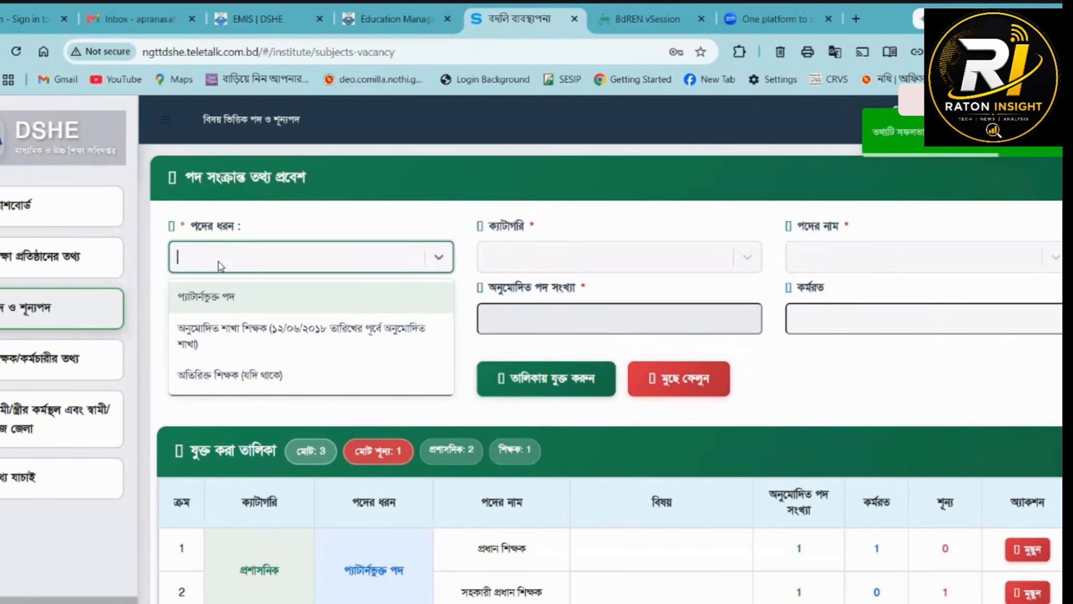
left_click(219, 338)
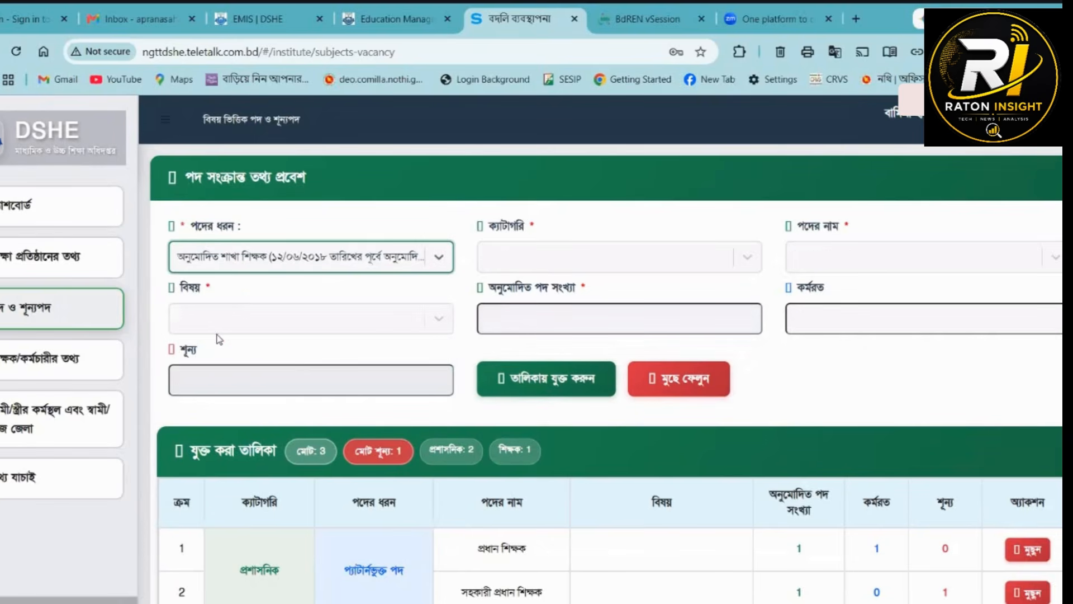
left_click(524, 263)
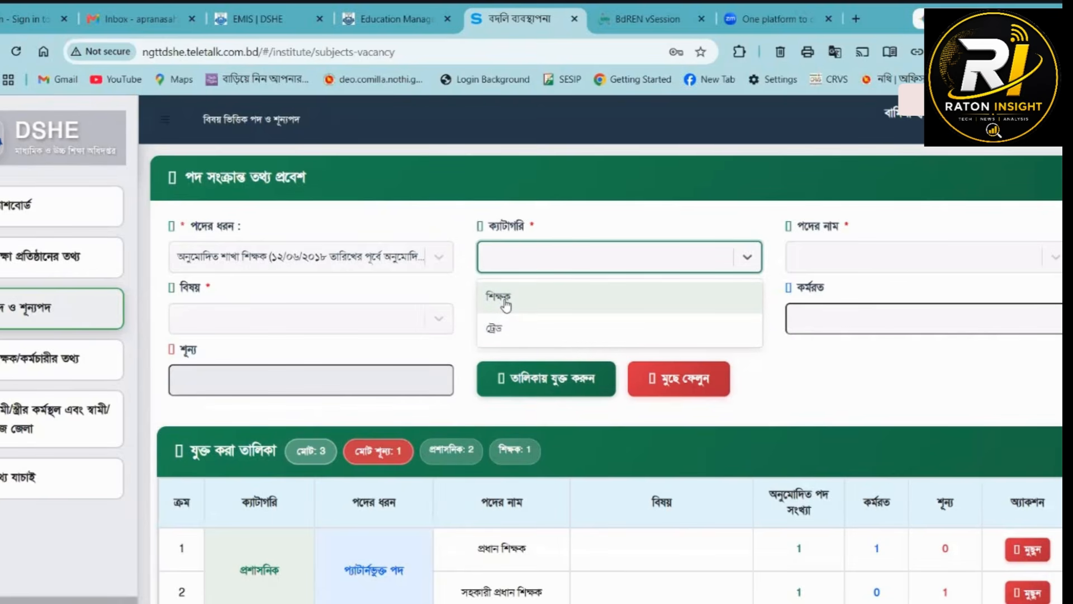
left_click(503, 296)
left_click(810, 257)
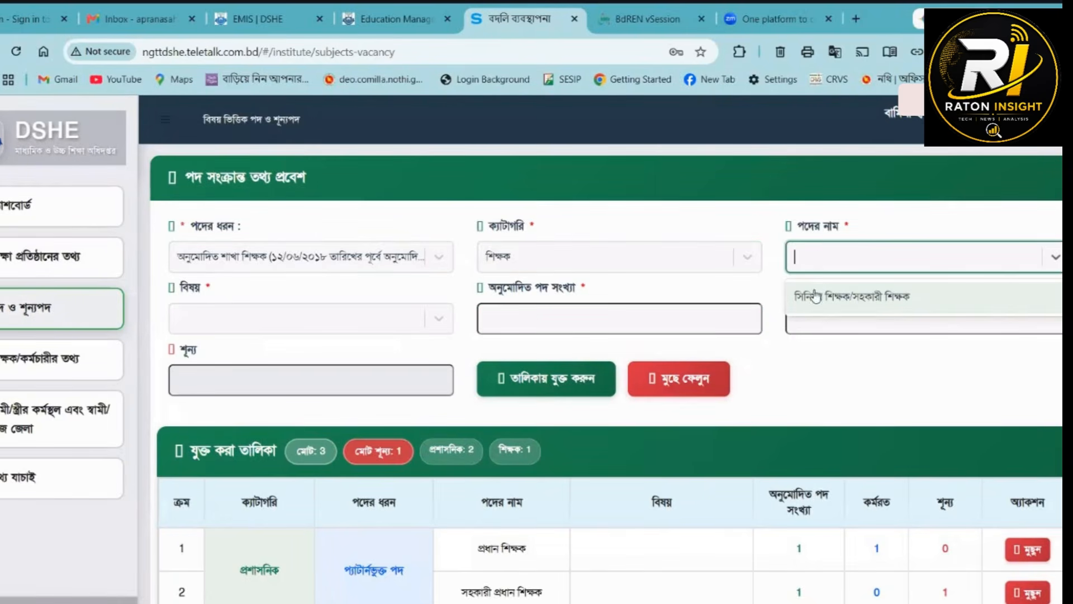
left_click(814, 306)
- Choose subject বাংলা, set অনুমোদিত পদ সংখ্যা to 1 and কর্মরত to 0, and add the entry to the list
left_click(283, 327)
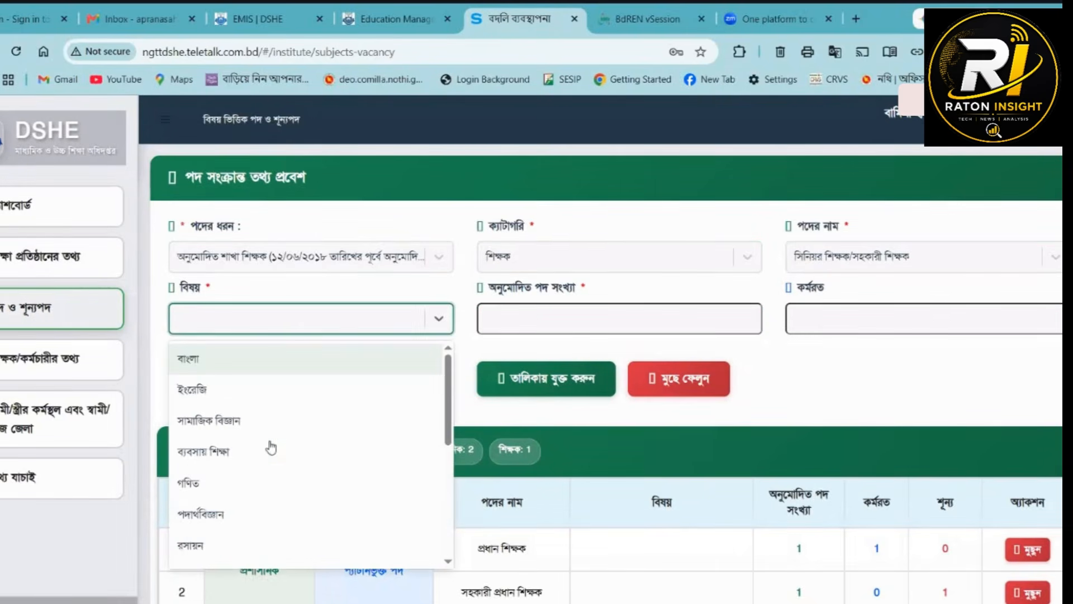
left_click(206, 366)
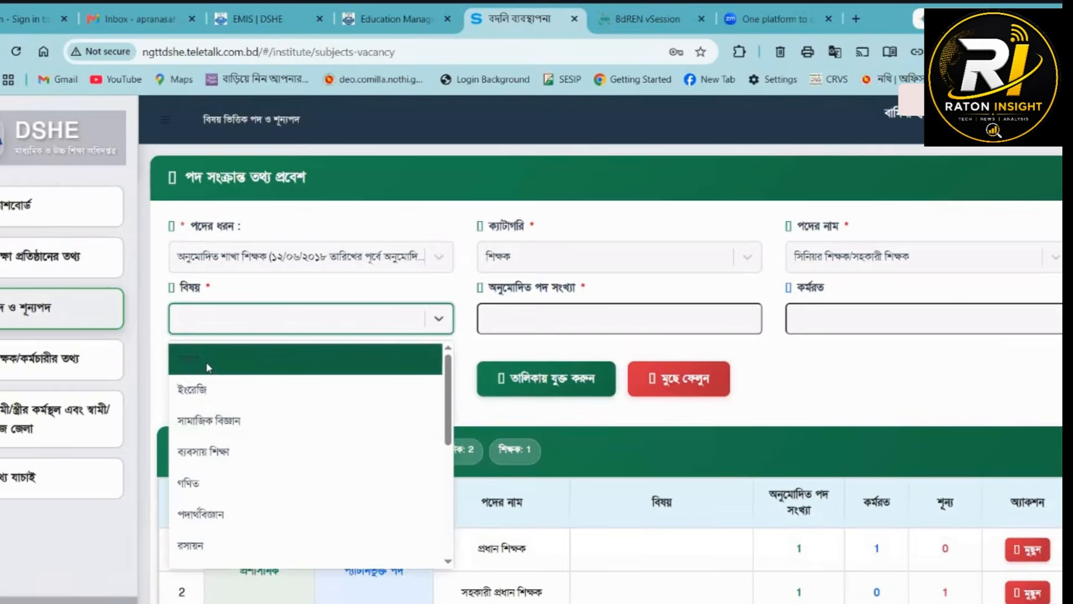
left_click_drag(565, 320, 457, 331)
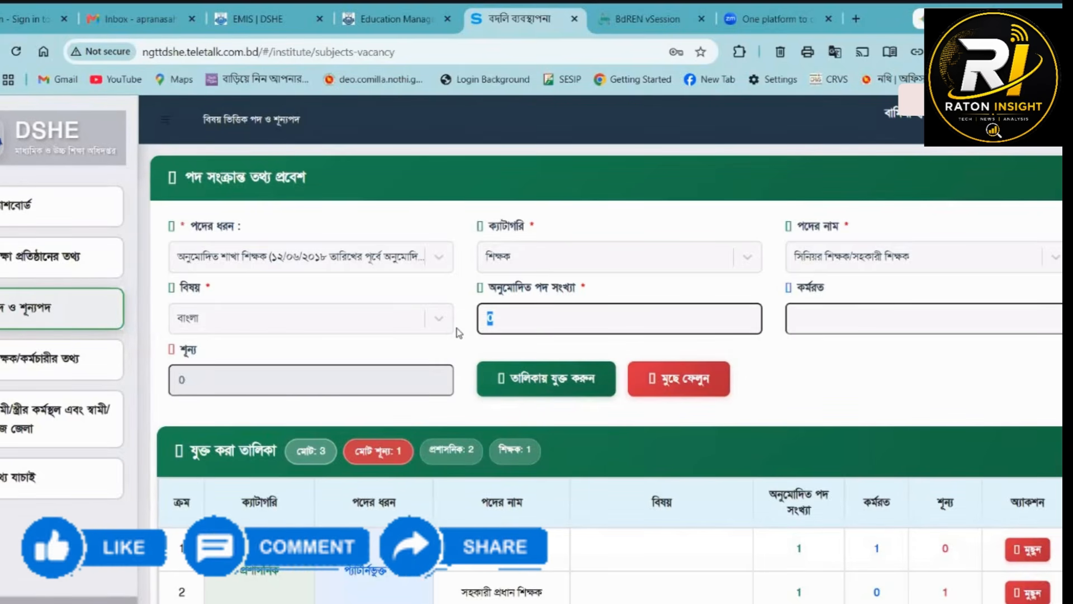
type("1")
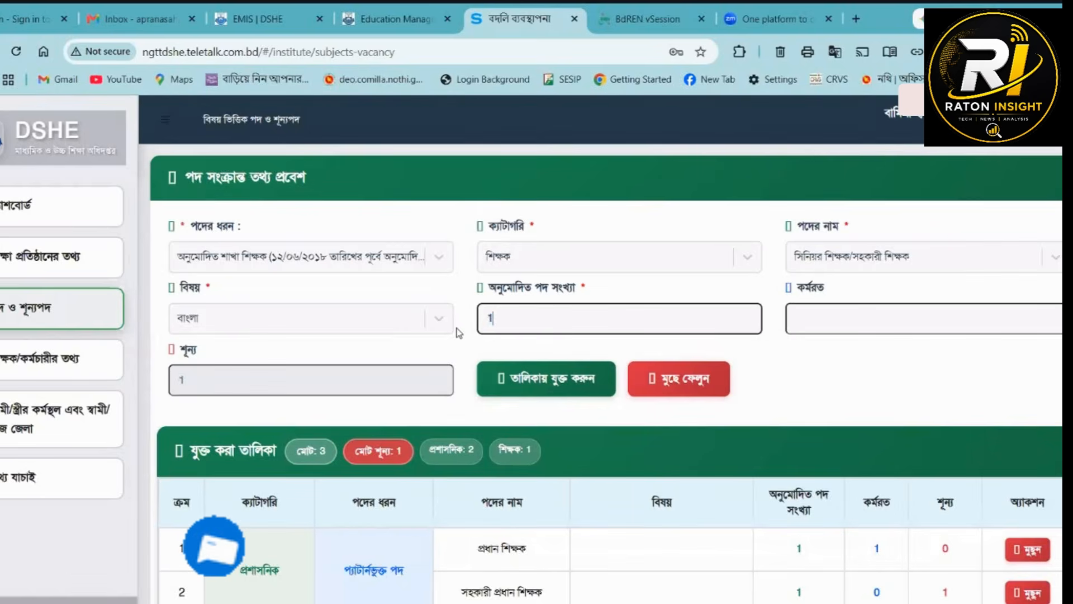
left_click(812, 323)
type("0")
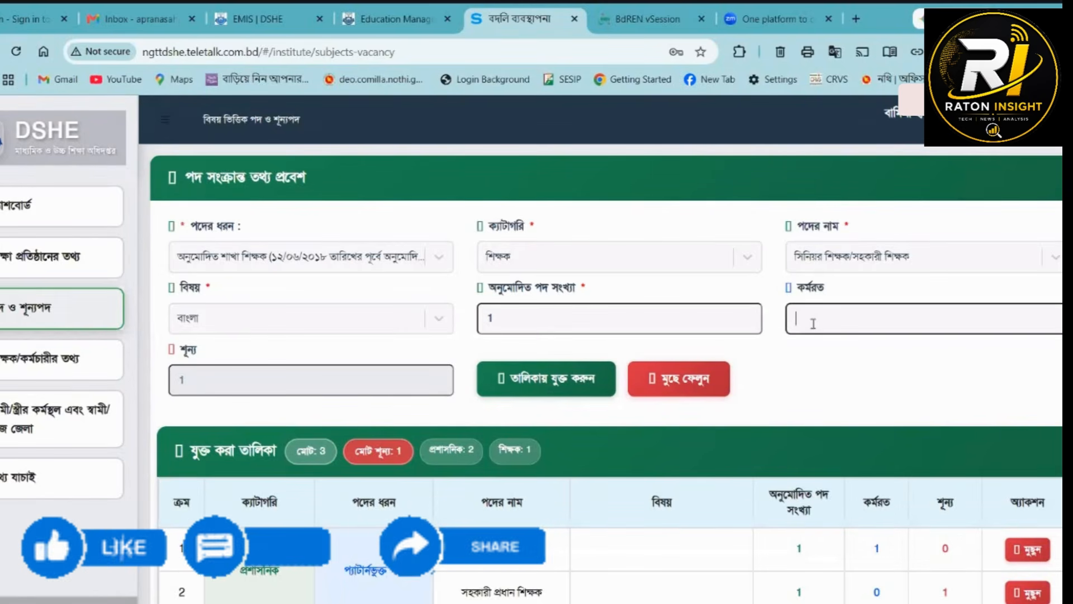
left_click(543, 380)
- Choose category ৩য় শ্রেণীর কর্মচারী and post অফিস সহকারী কাম হিসাব সহকারী, set কর্মরত to 1, and add the entry to the list
left_click(506, 257)
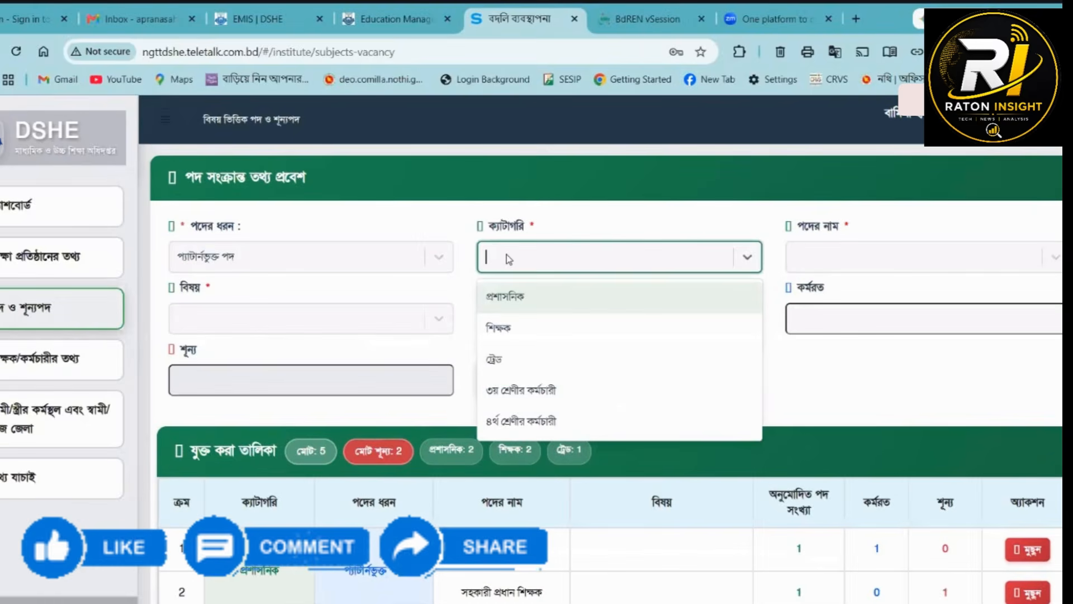
left_click(520, 390)
left_click(709, 260)
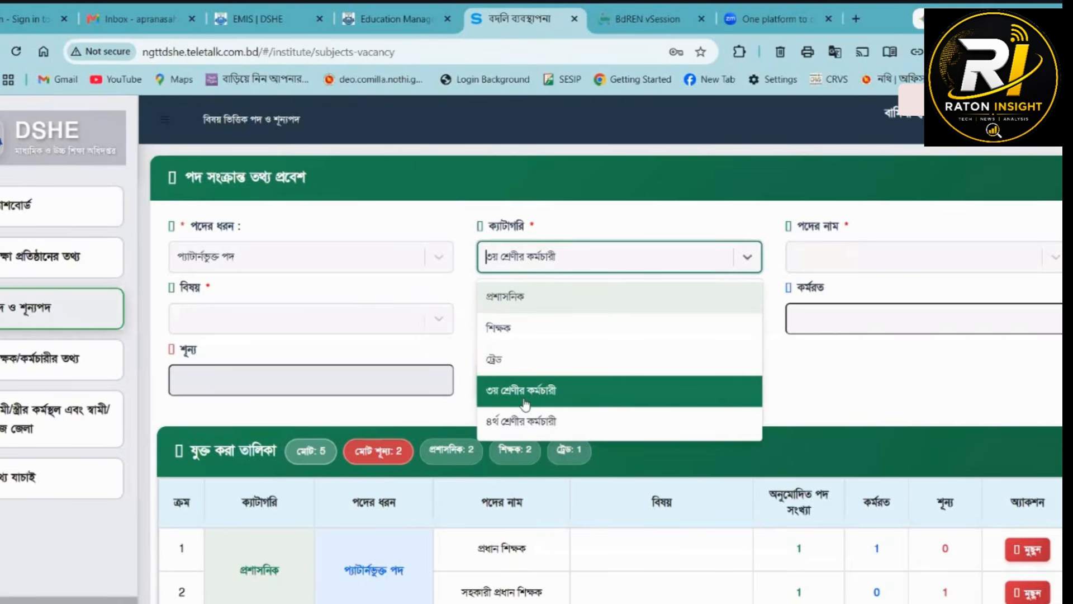
left_click(876, 313)
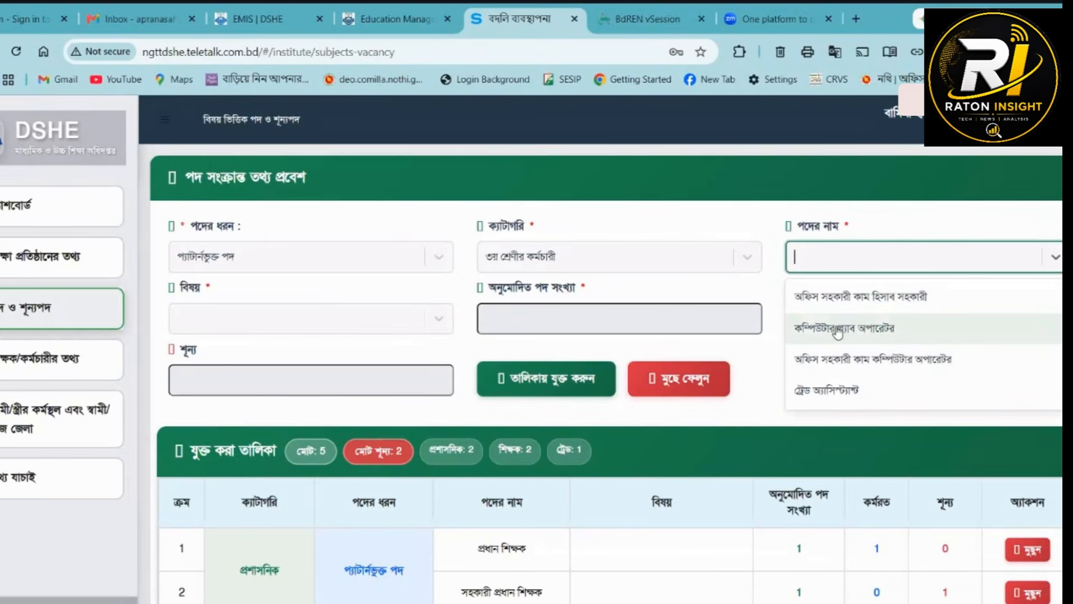
left_click(833, 298)
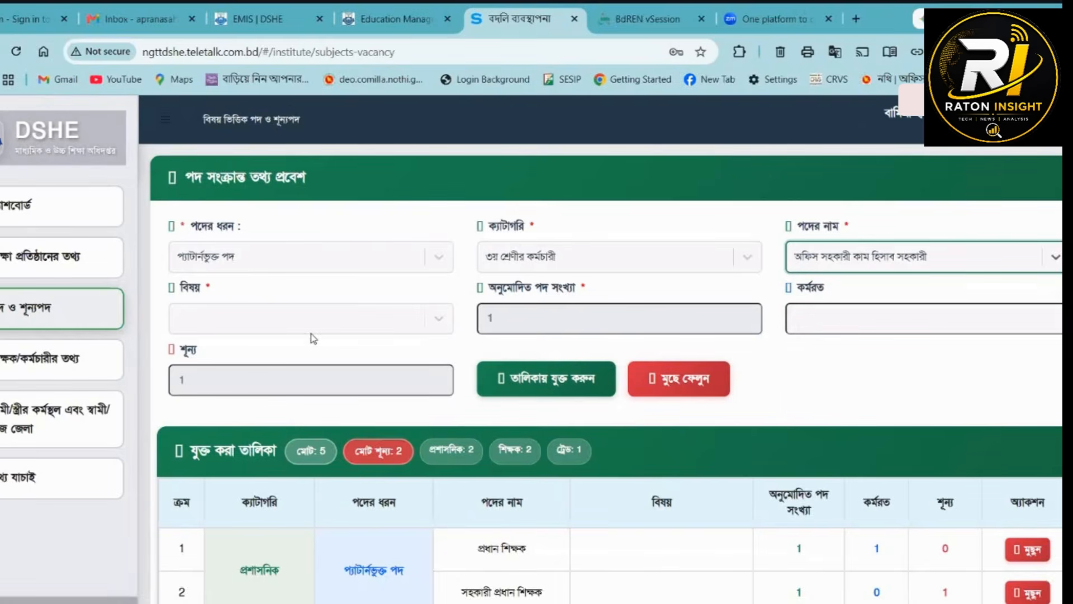
left_click(828, 315)
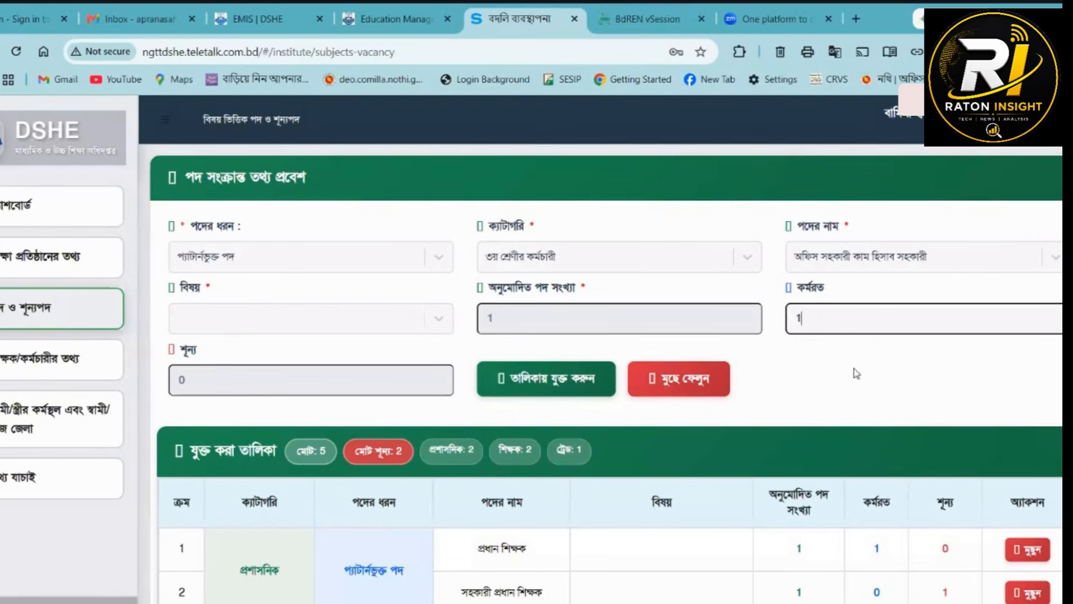
left_click(547, 379)
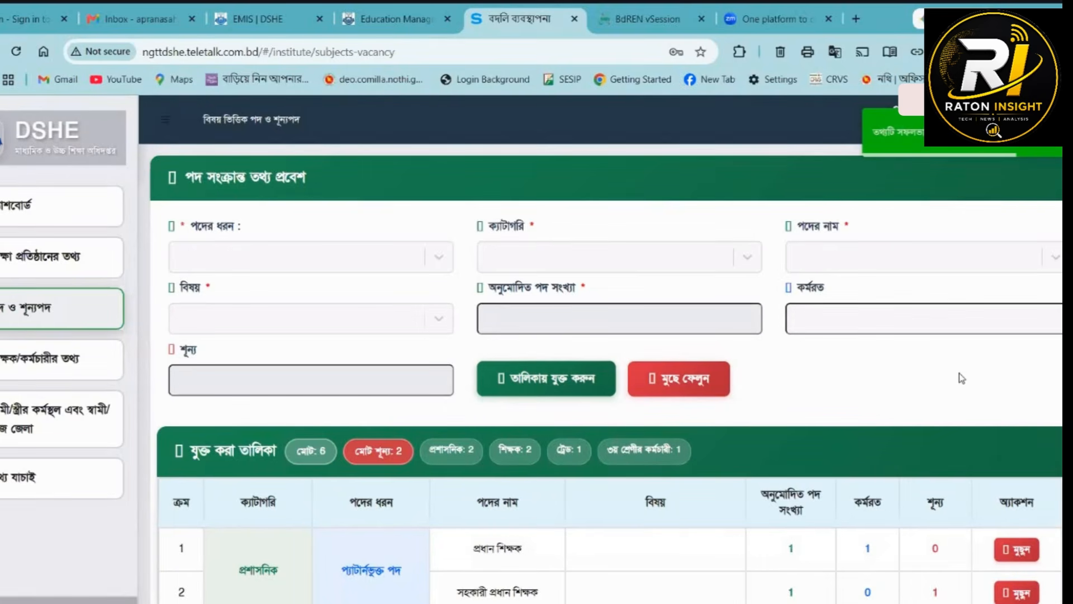
- Add a প্যাটার্নভুক্ত পদ entry with category ৩য় শ্রেণীর কর্মচারী, post কম্পিউটার ল্যাব অপারেটর and কর্মরত 1 to the list
left_click(321, 271)
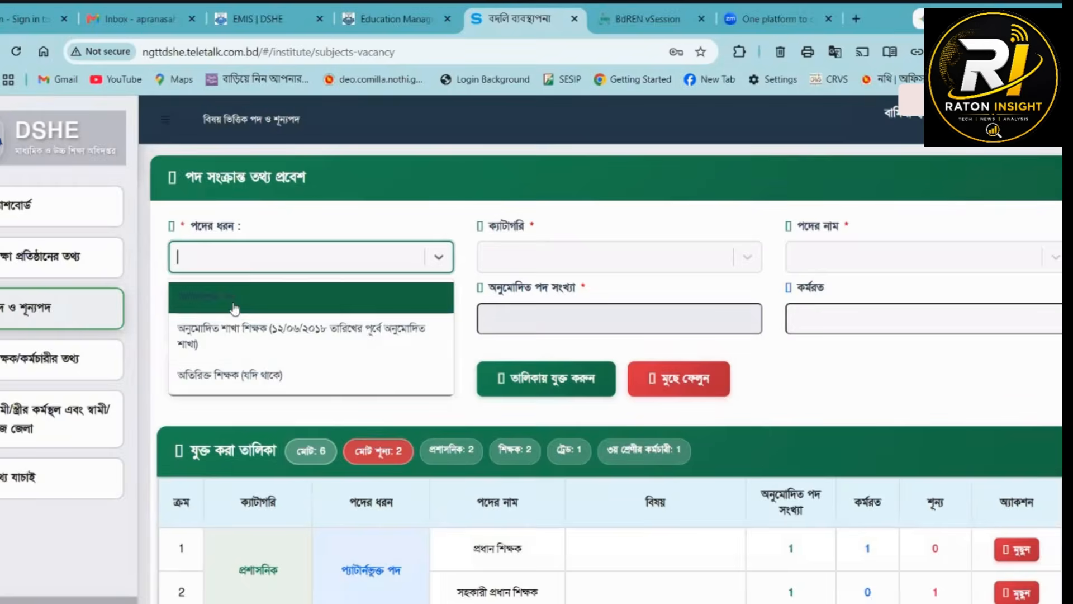
left_click(252, 295)
left_click(532, 263)
left_click(537, 389)
left_click(850, 251)
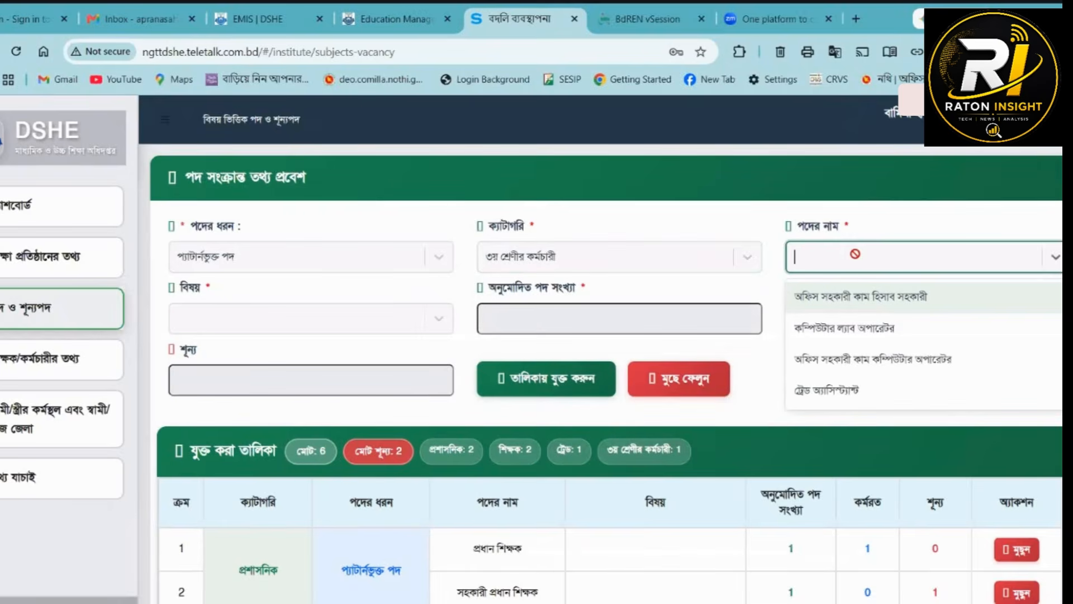
left_click(844, 323)
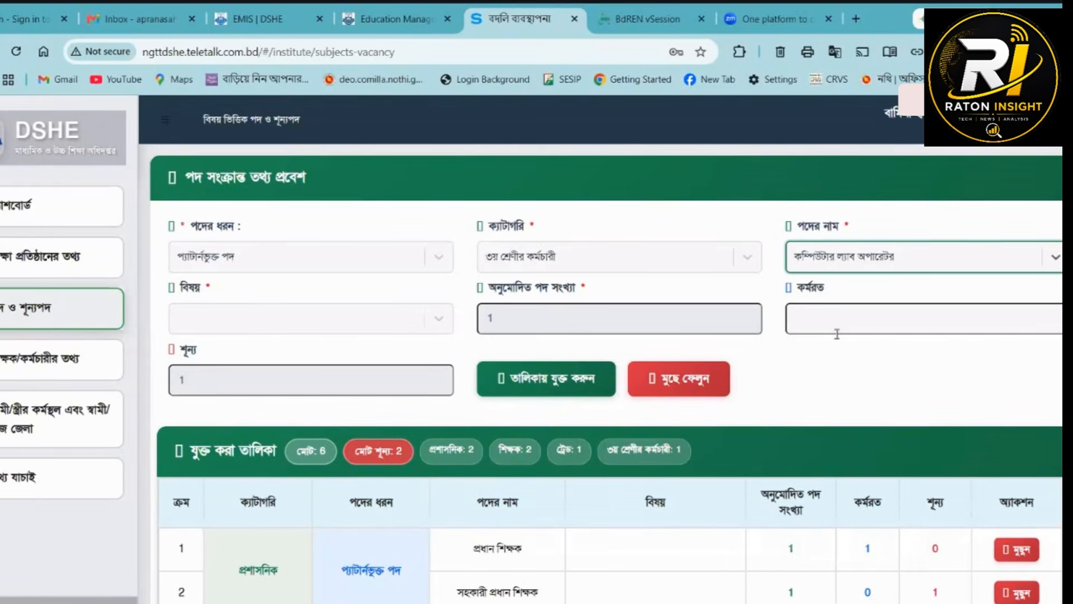
left_click(86, 260)
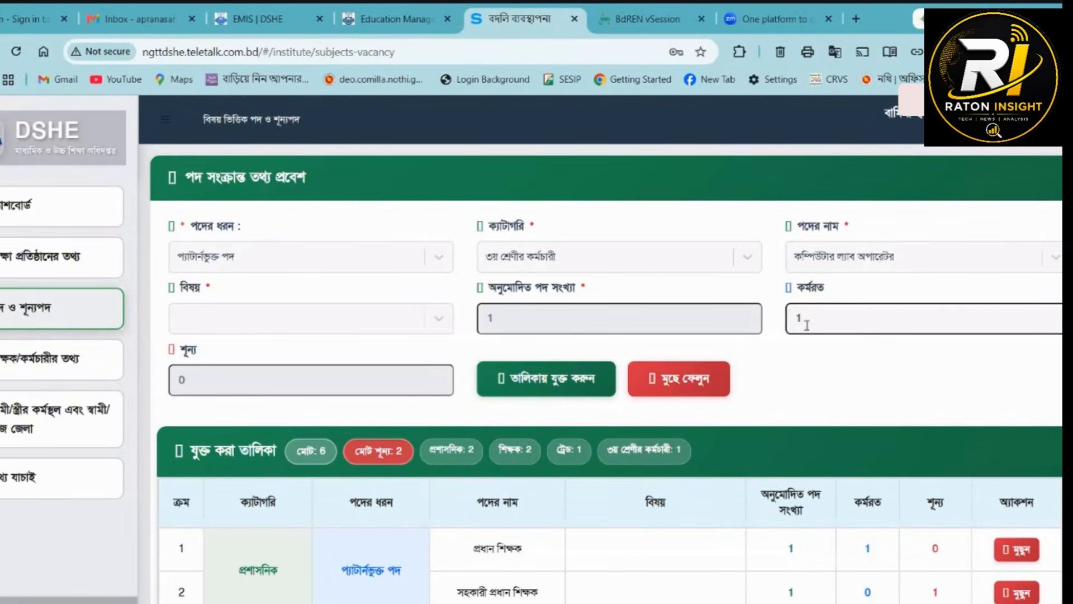
- Add a প্যাটার্নভুক্ত পদ entry with category ৪র্থ শ্রেণীর কর্মচারী and post পরিচ্ছন্নতাকর্মী to the list, filling in its কর্মরত count
left_click(225, 266)
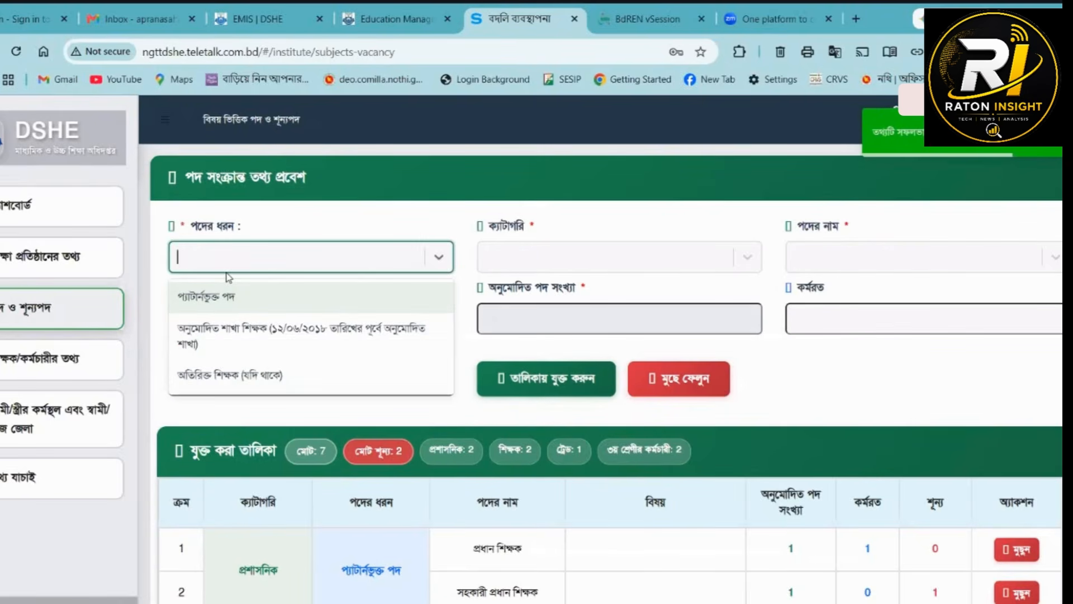
left_click(222, 313)
left_click(555, 246)
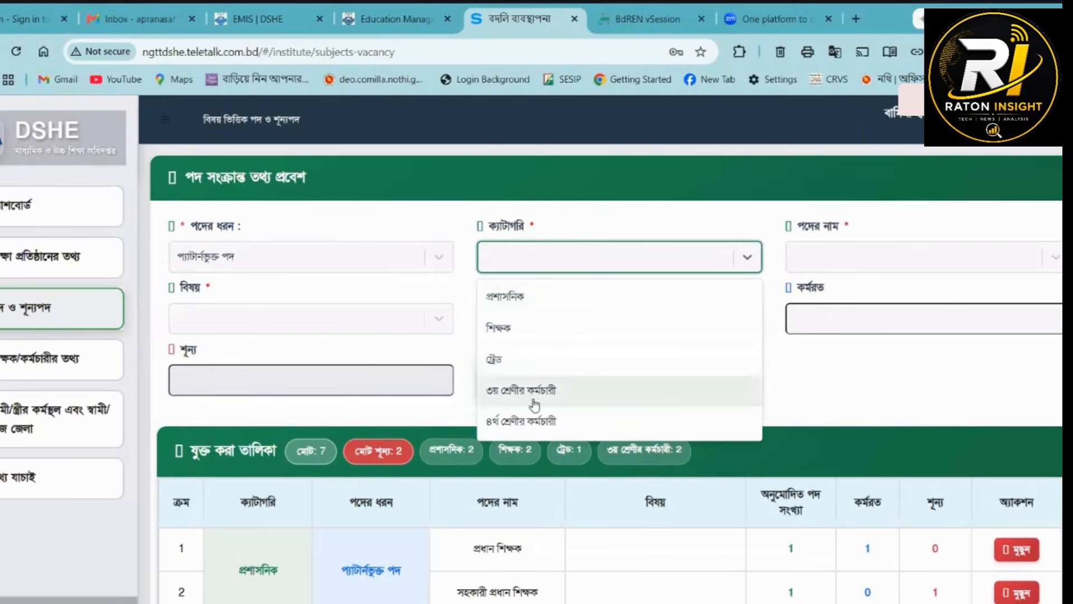
left_click(527, 428)
left_click(810, 258)
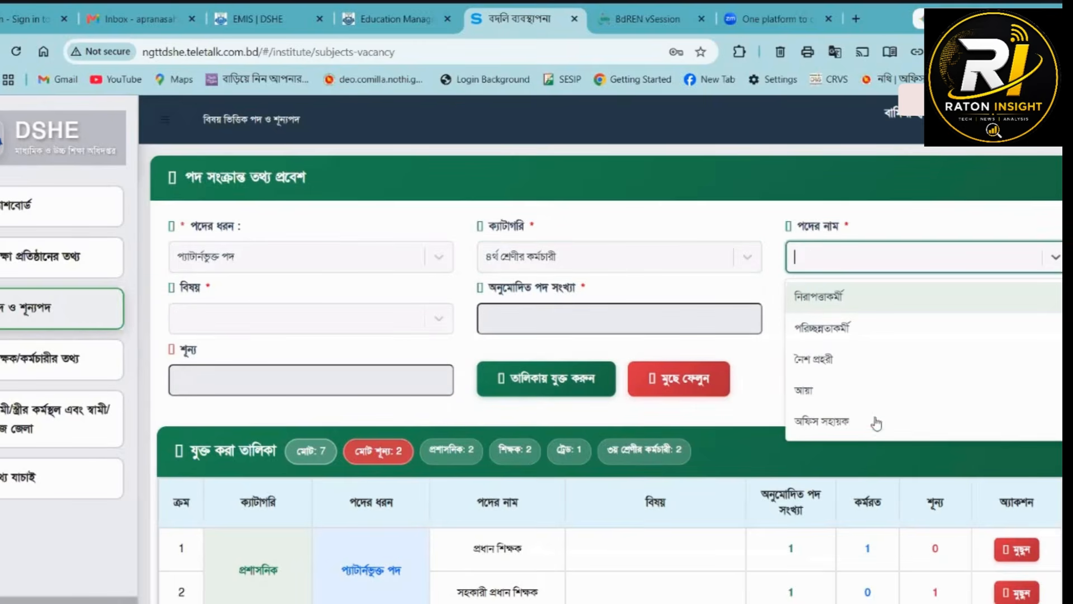
left_click(827, 342)
left_click(821, 330)
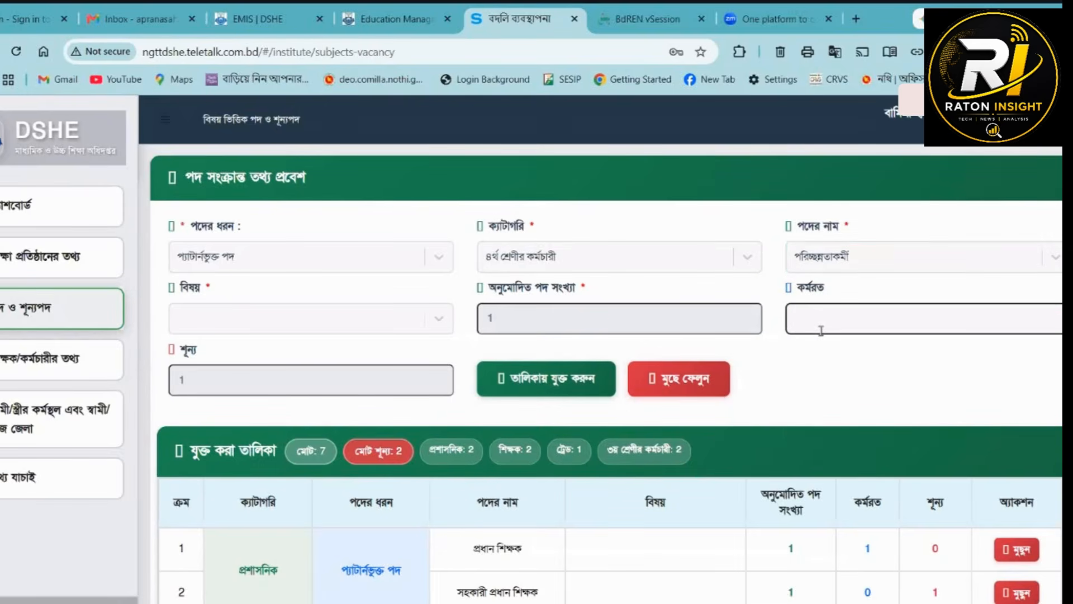
left_click(576, 378)
- Add a প্যাটার্নভুক্ত পদ entry with category ৪র্থ শ্রেণীর কর্মচারী, post আয়া and কর্মরত 0 to the list
left_click(255, 259)
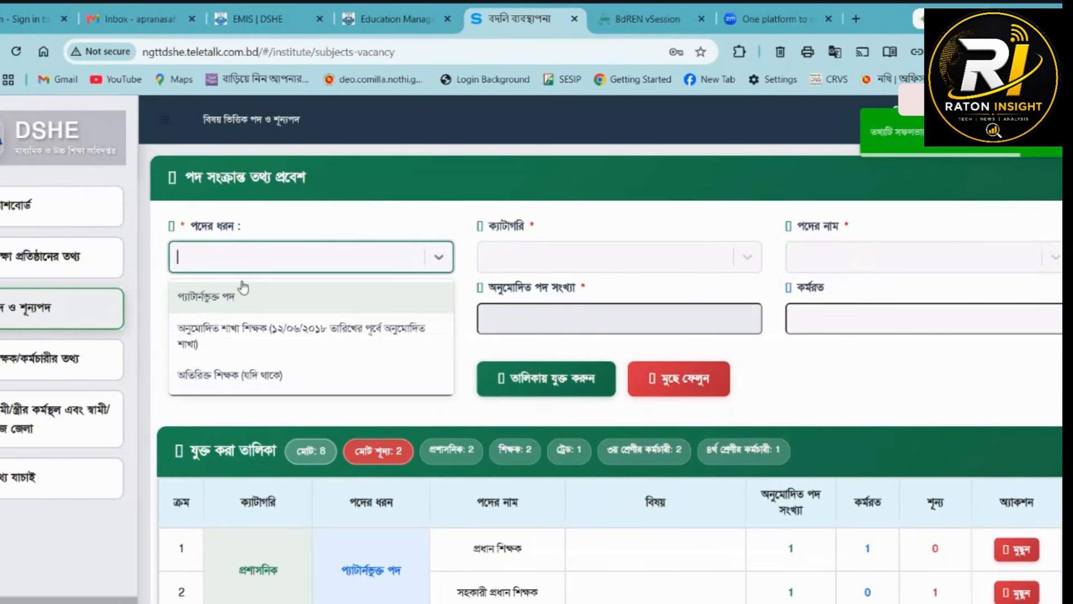
left_click(210, 297)
left_click(588, 271)
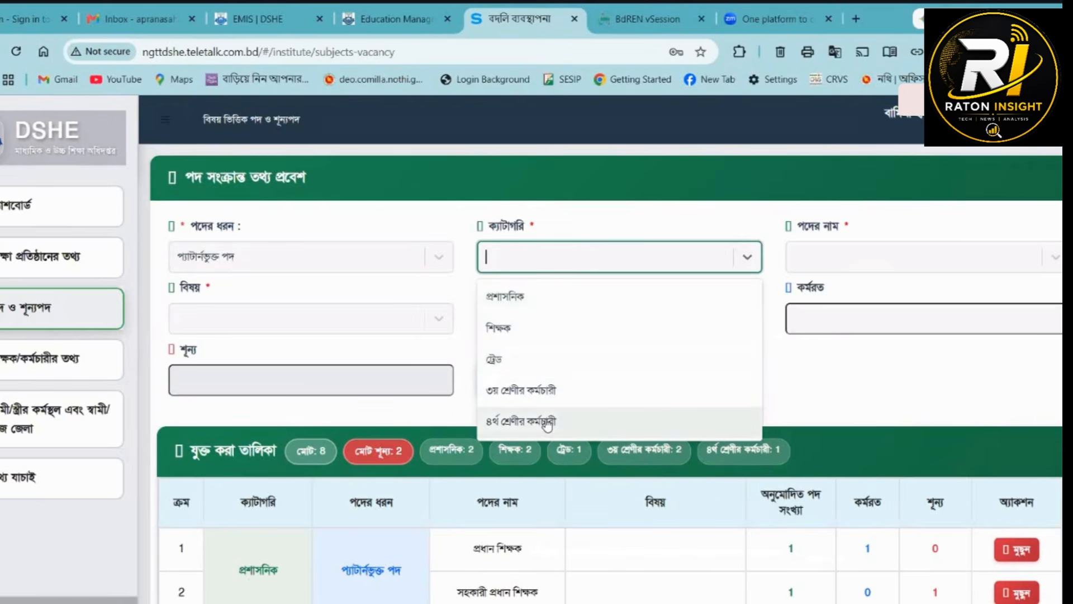
left_click(545, 421)
left_click(860, 257)
left_click(816, 391)
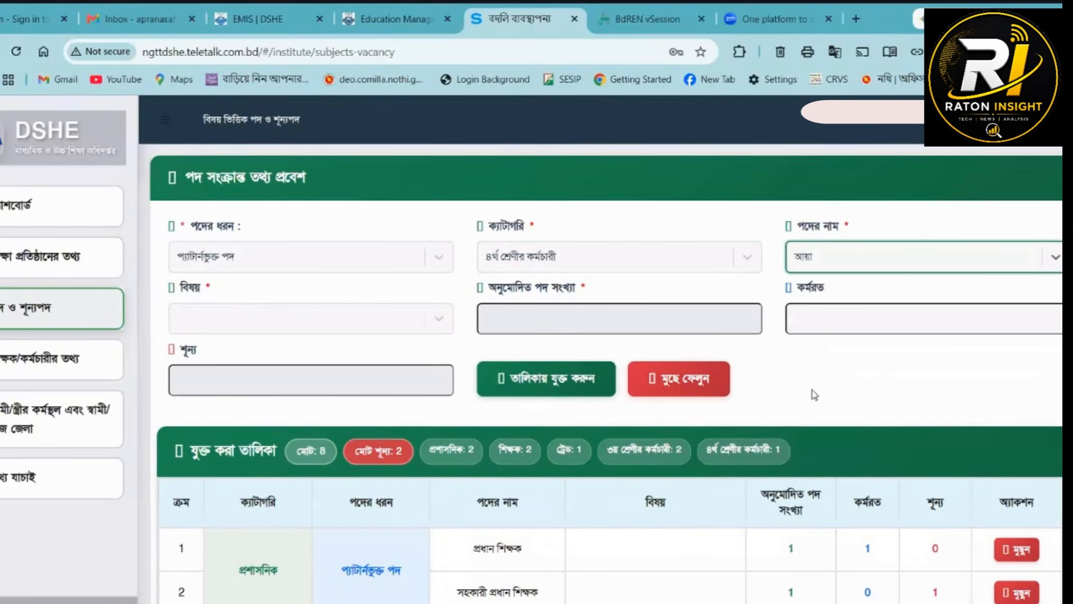
left_click(846, 319)
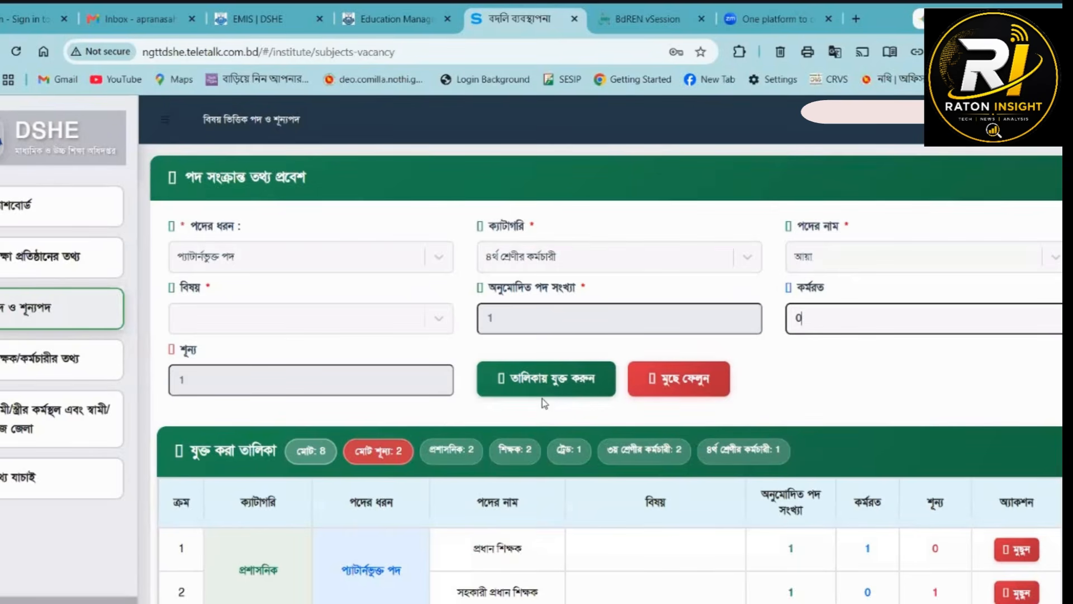
- Review the added posts in যুক্ত করা তালিকা and open the শিক্ষক/কর্মচারীর তথ্য page
scroll(706, 339, "down", 7)
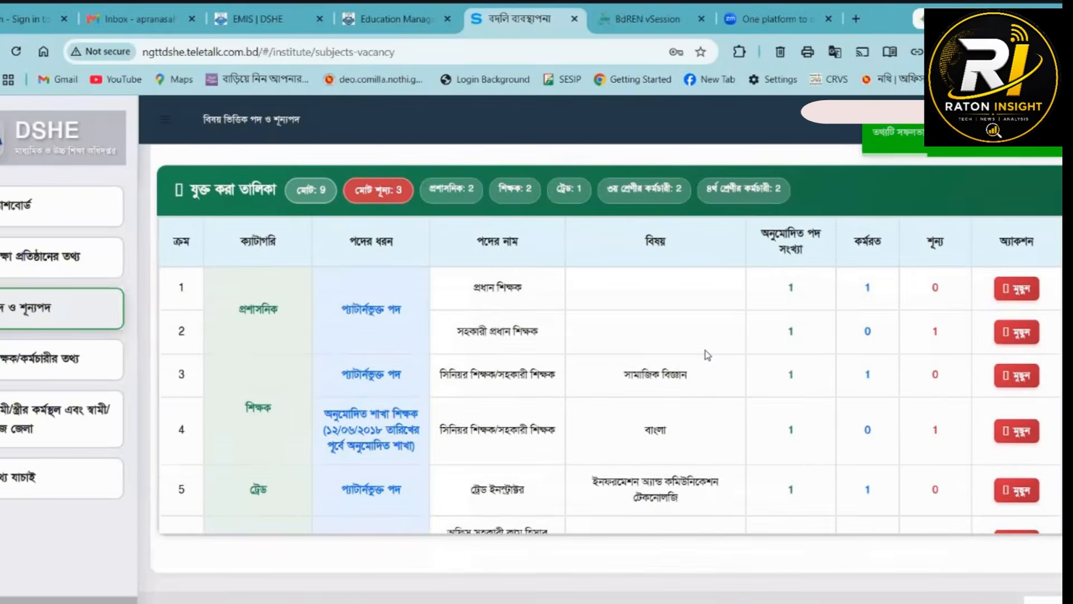
scroll(603, 433, "up", 3)
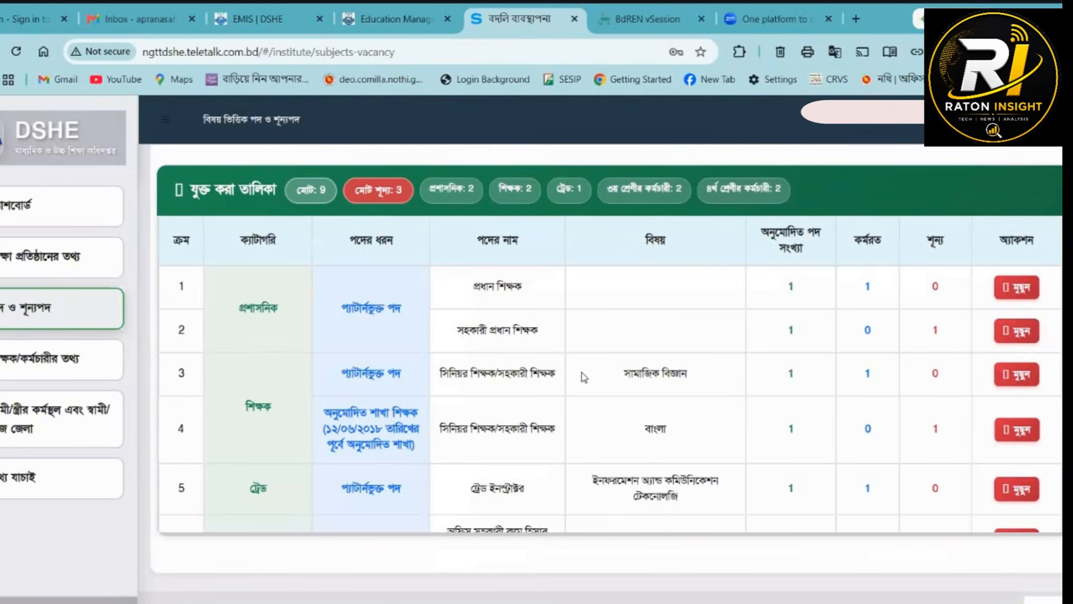
scroll(258, 406, "down", 3)
scroll(256, 353, "up", 3)
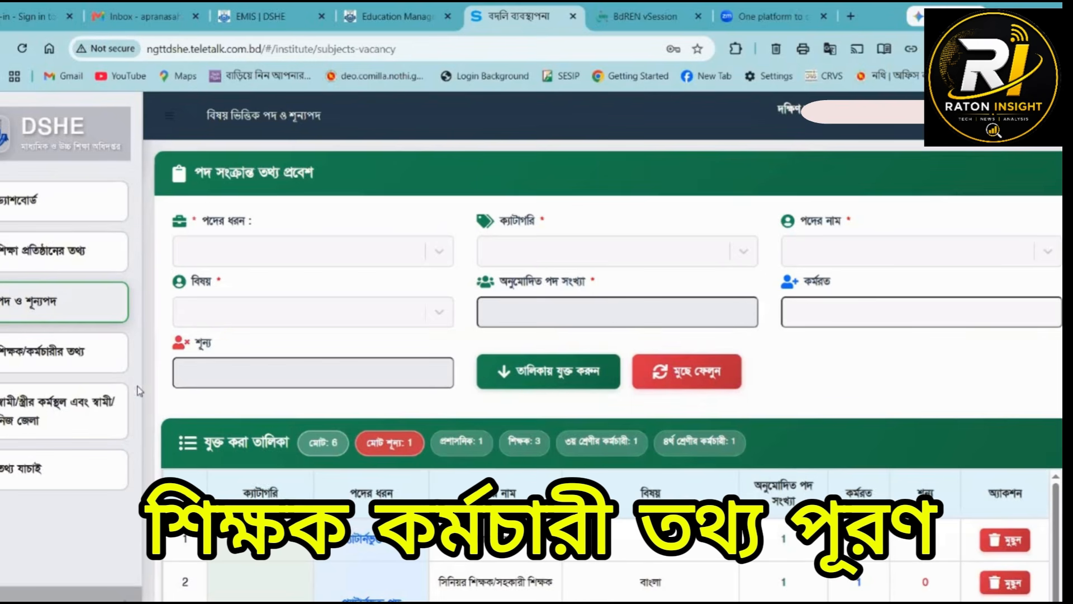
left_click(41, 369)
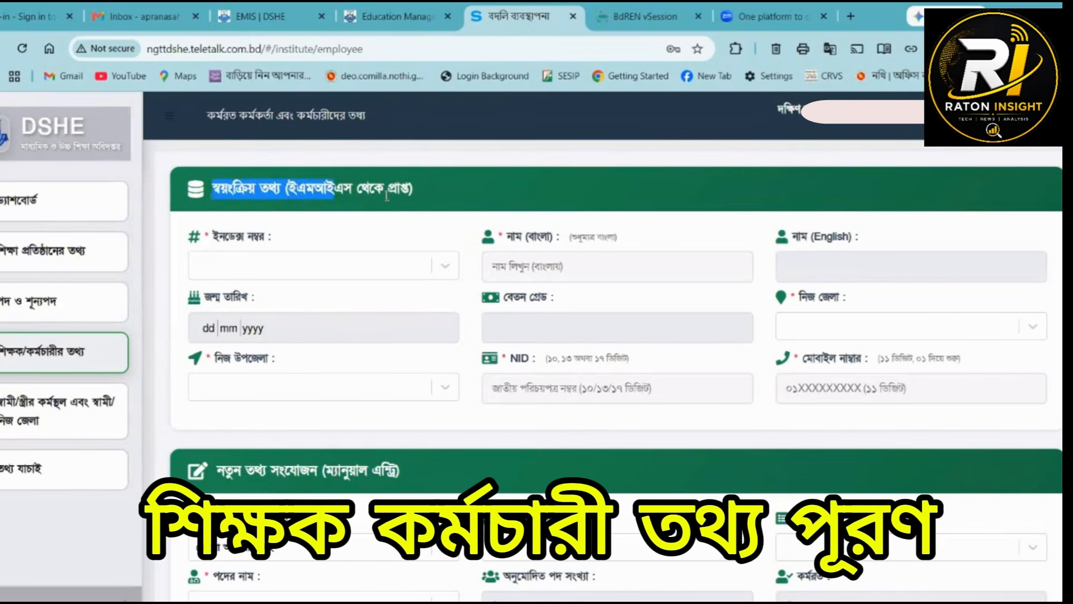
left_click_drag(387, 194, 418, 203)
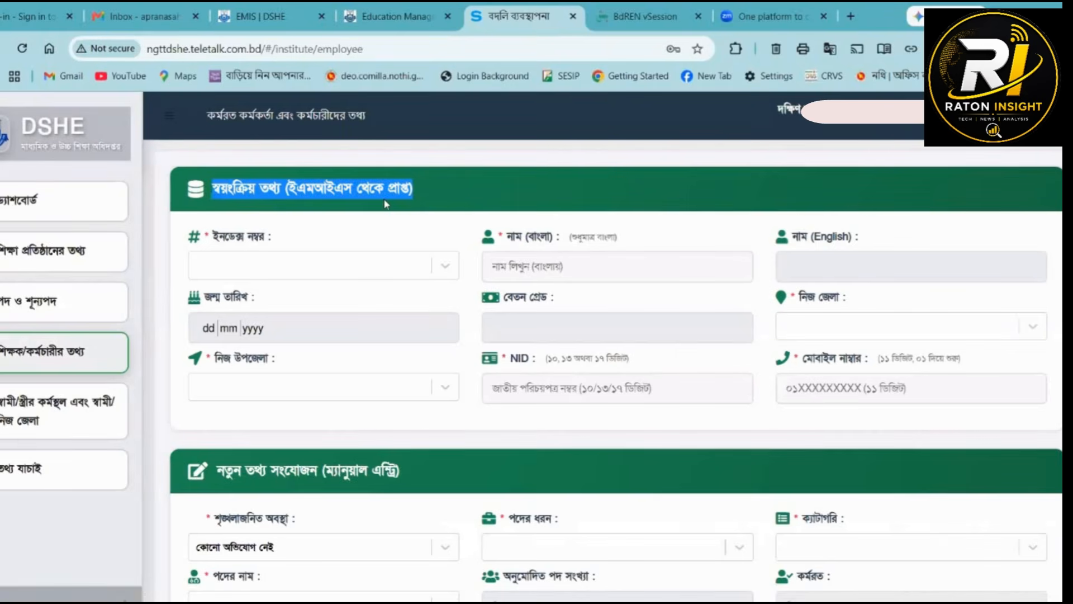
- Look through the ইনডেক্স নম্বর options and choose the employee's index number to load the EMIS data
left_click(344, 268)
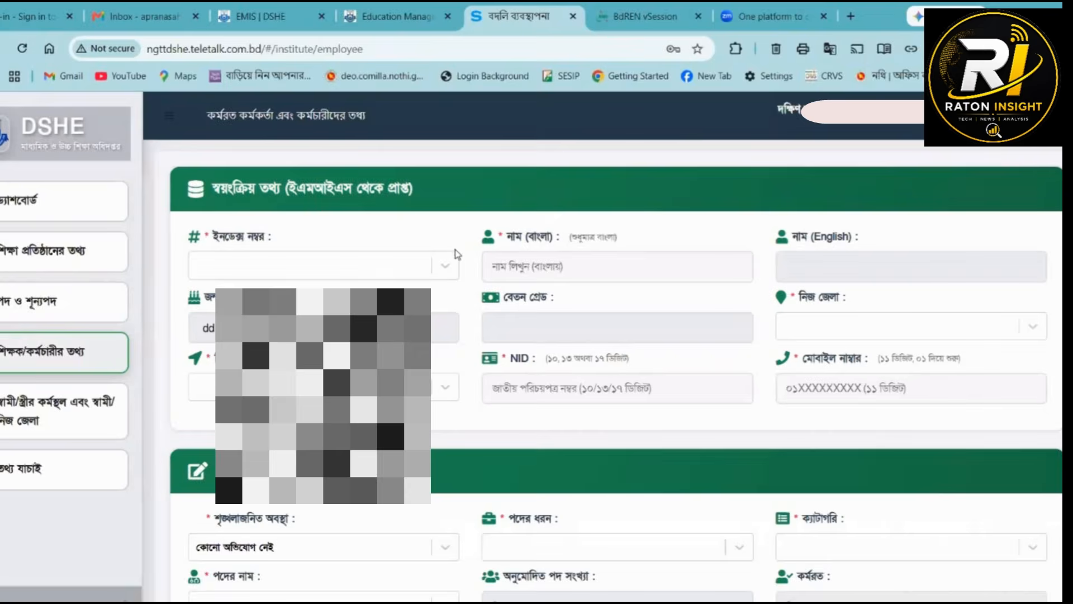
left_click(446, 270)
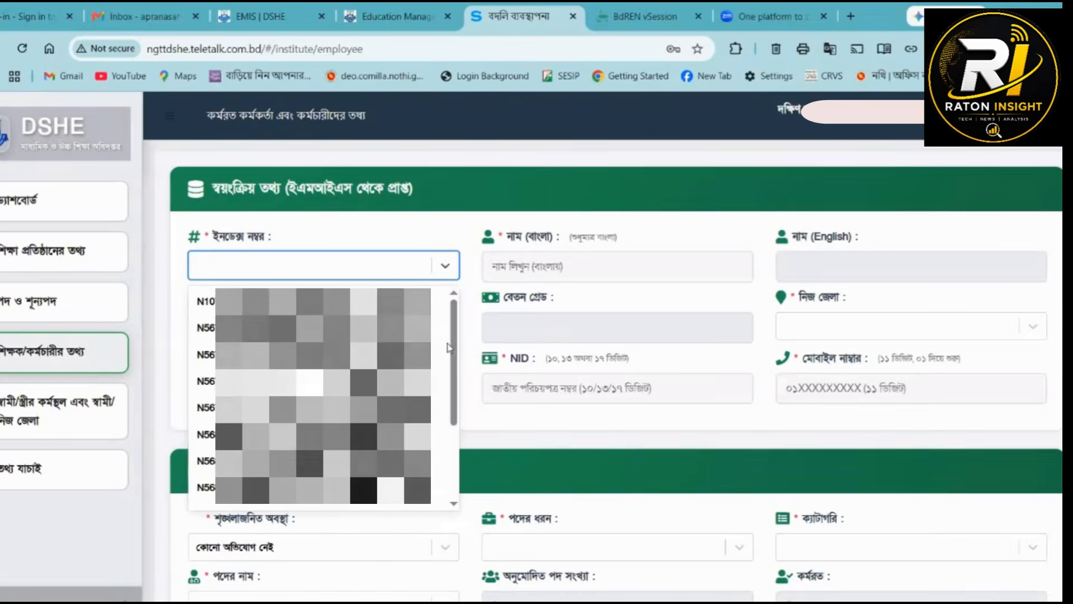
scroll(447, 374, "down", 5)
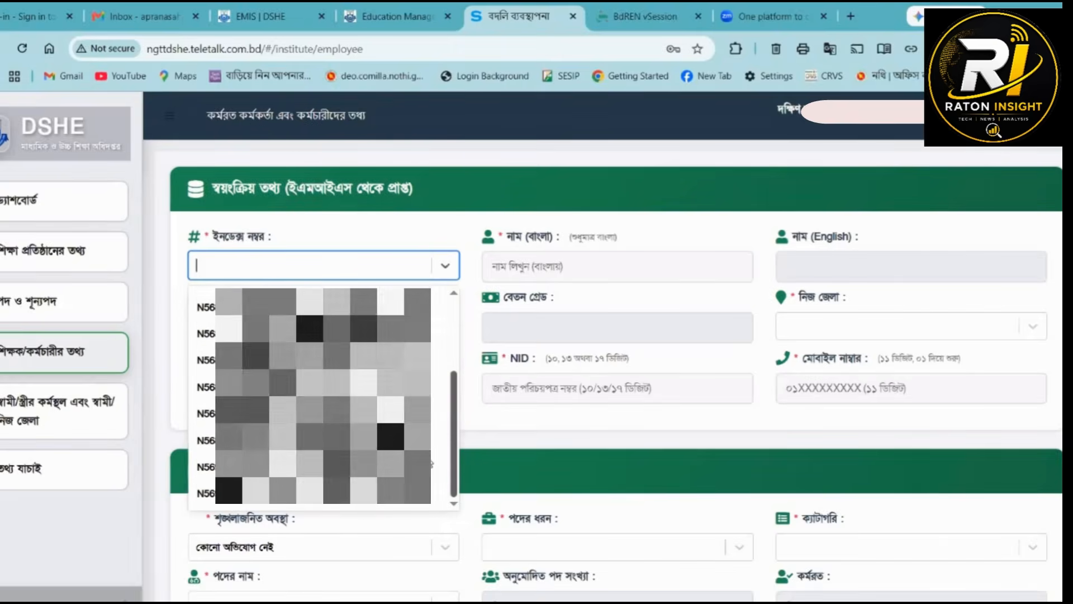
scroll(437, 327, "up", 5)
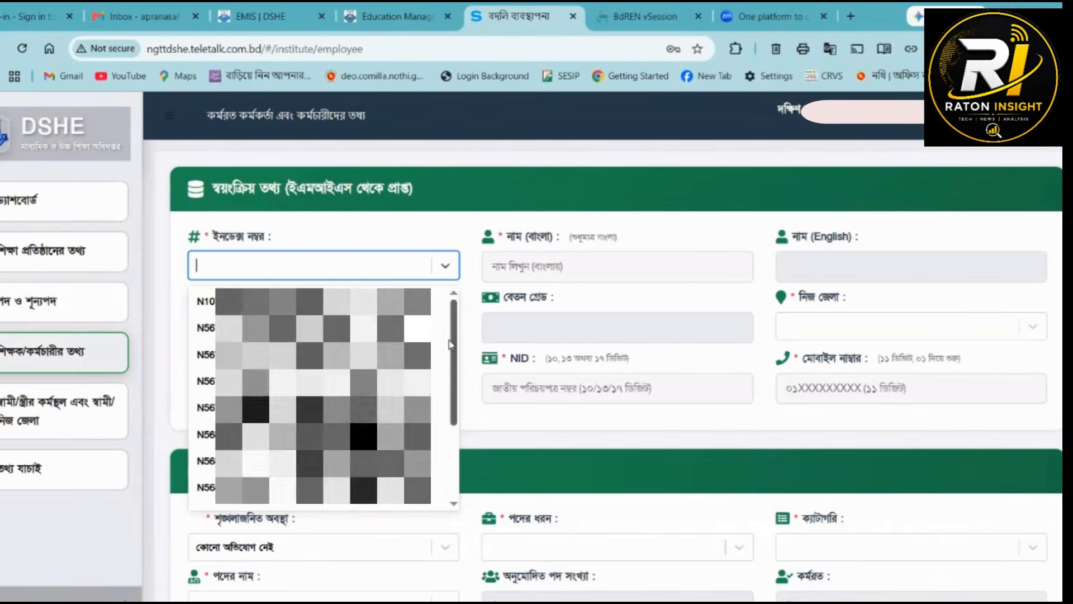
scroll(441, 425, "down", 5)
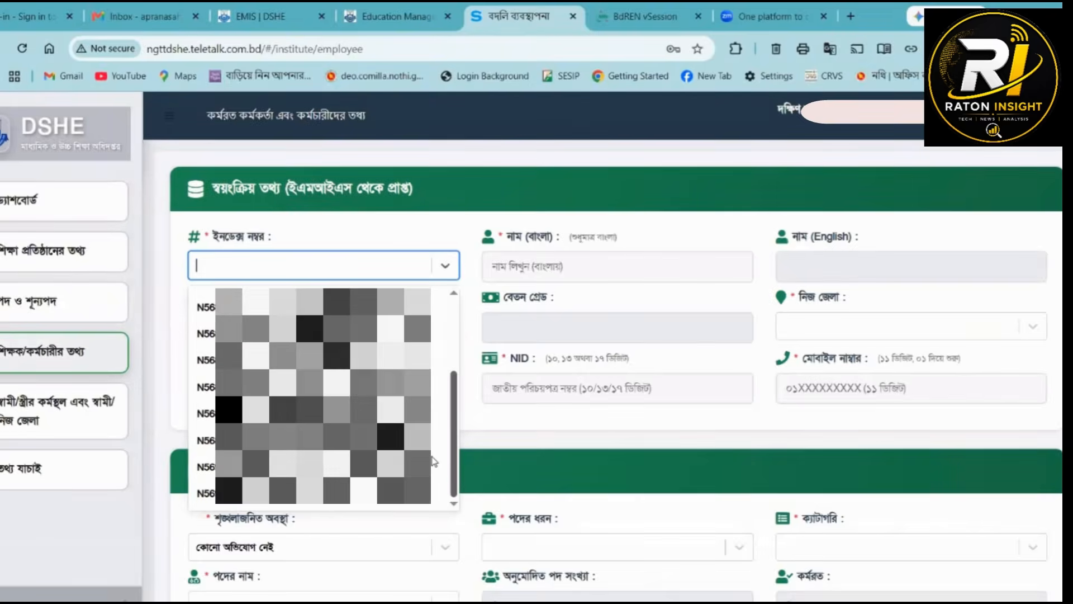
scroll(447, 346, "up", 5)
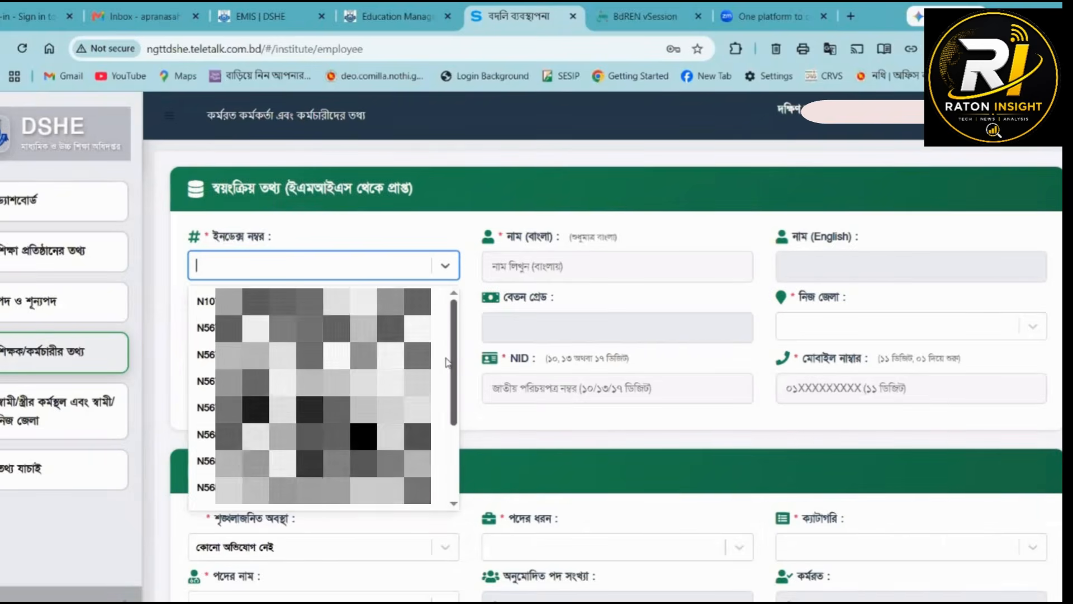
scroll(448, 425, "down", 2)
scroll(449, 424, "up", 1)
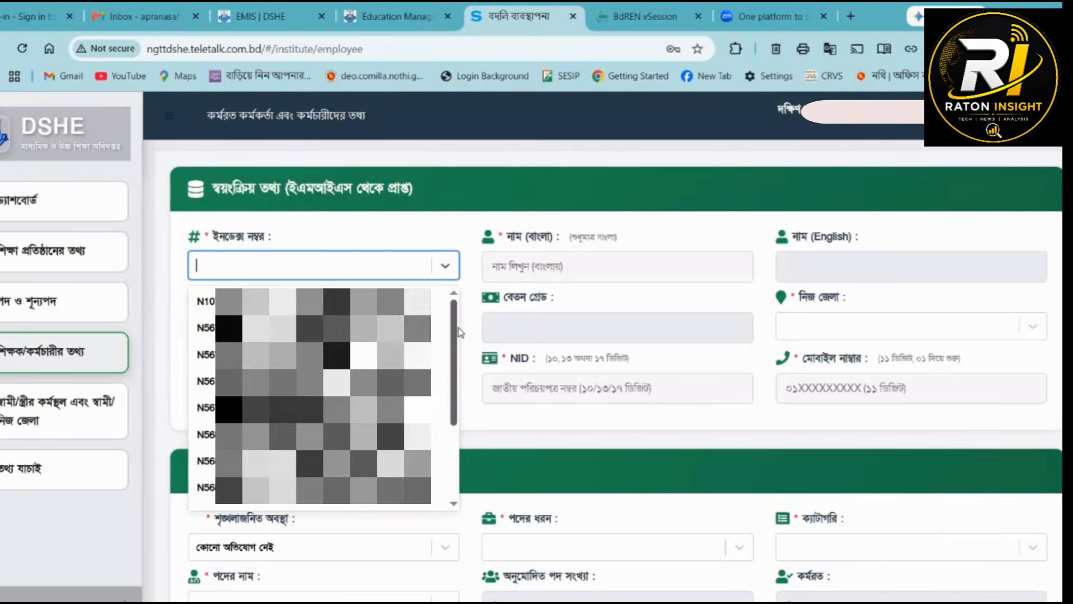
scroll(451, 406, "down", 3)
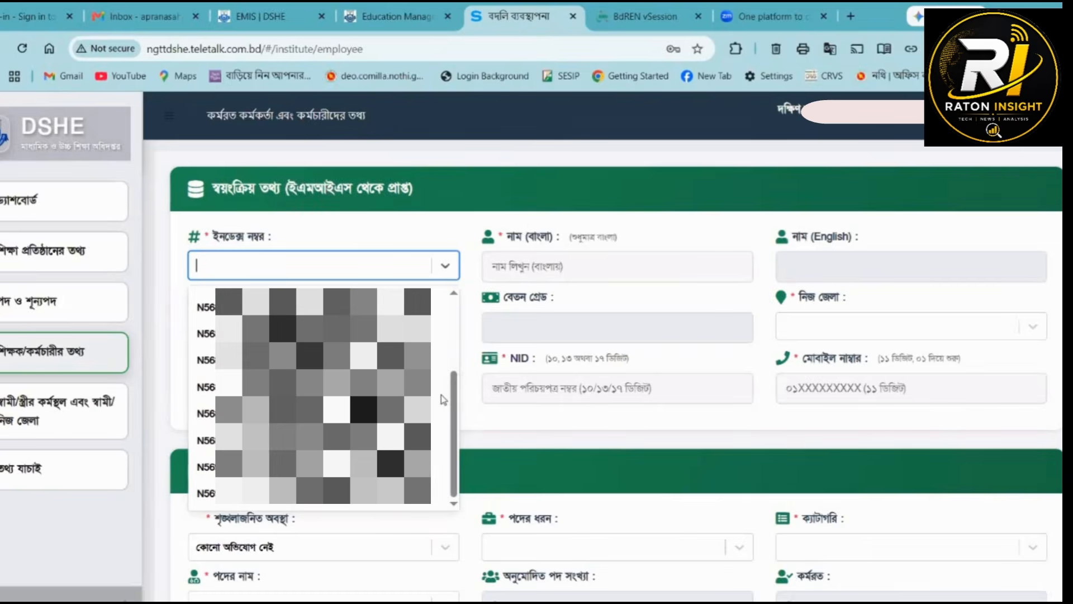
scroll(451, 404, "up", 5)
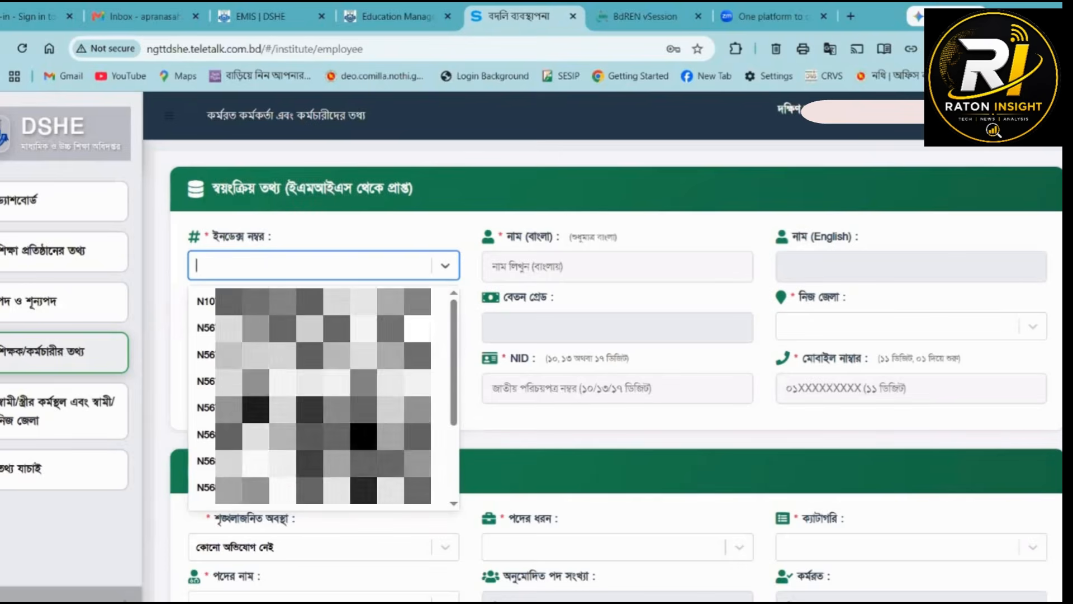
scroll(324, 395, "down", 5)
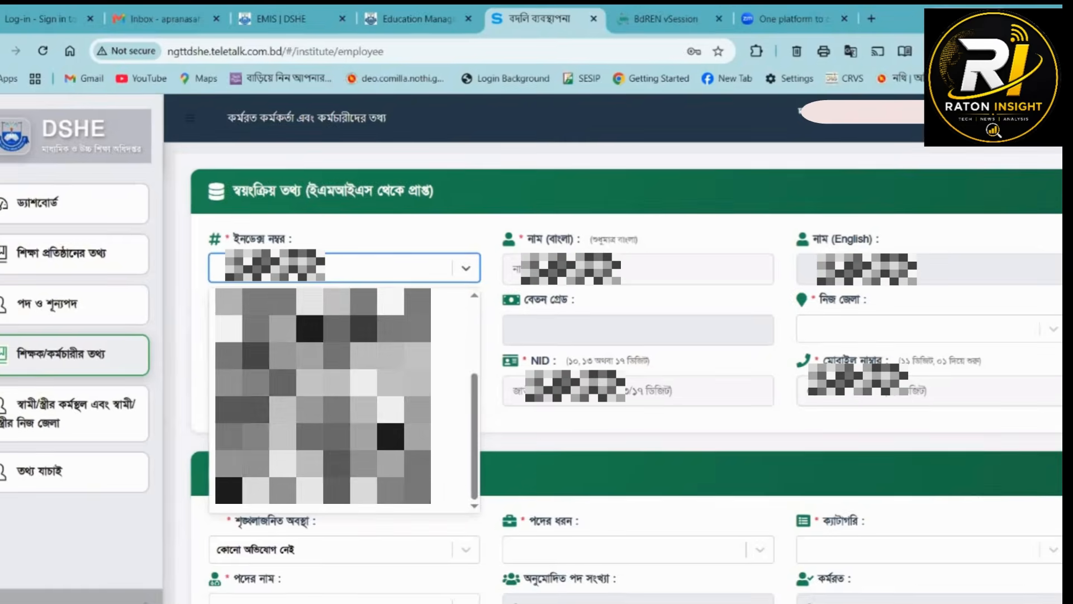
left_click(324, 414)
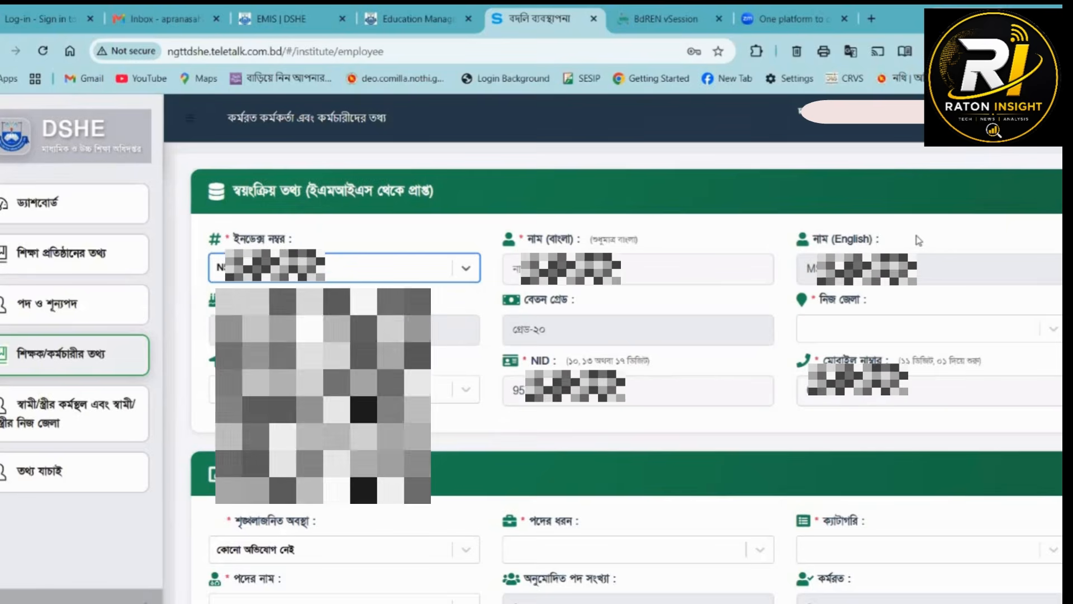
- Check the auto-filled নাম (English) and বেতন গ্রেড, and enter the employee's full name in Bengali under নাম (বাংলা)
left_click_drag(870, 240, 813, 240)
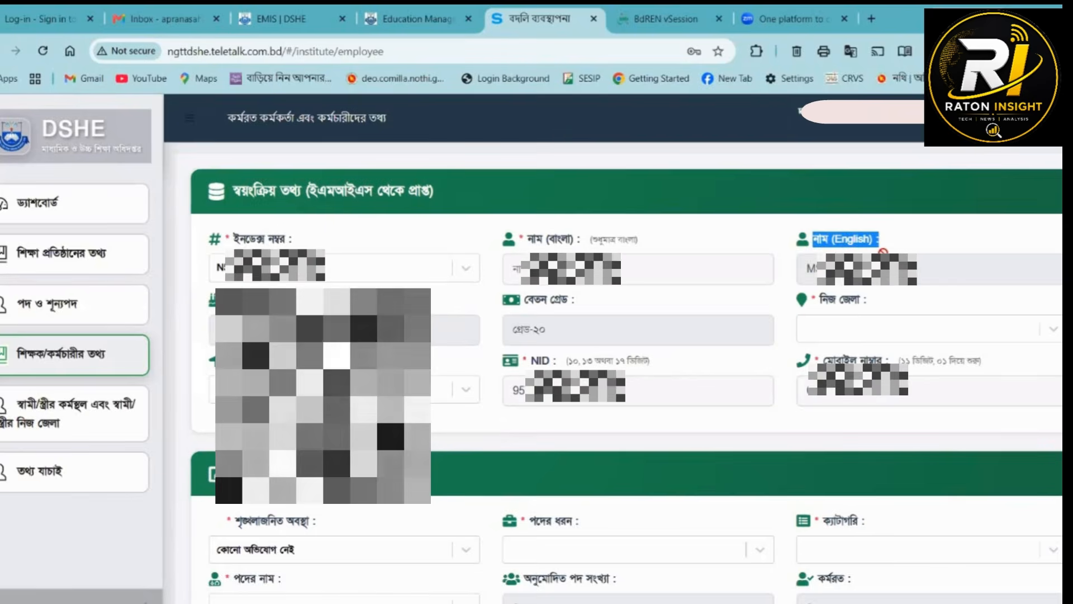
left_click(805, 270)
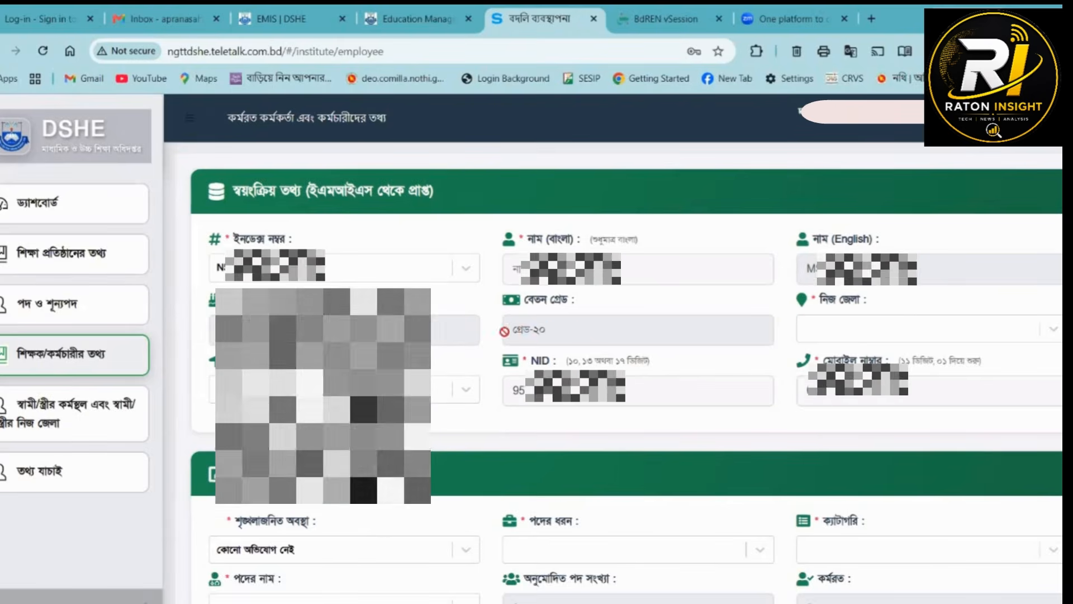
left_click_drag(547, 330, 505, 335)
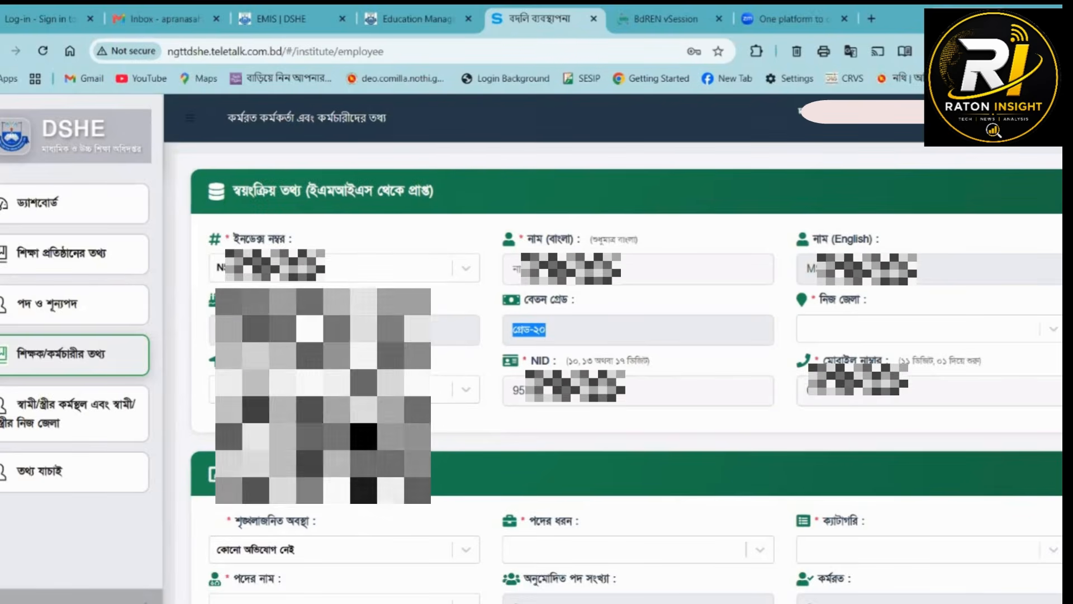
left_click(592, 269)
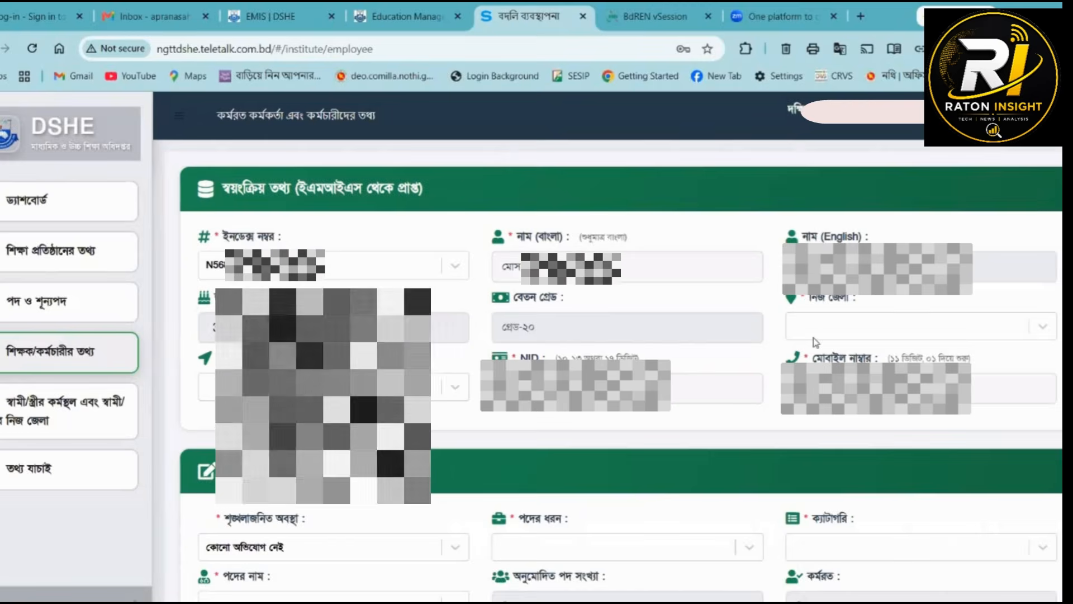
- Set the employee's নিজ জেলা to কুমিল্লা and নিজ উপজেলা to বুড়িচং
left_click(857, 326)
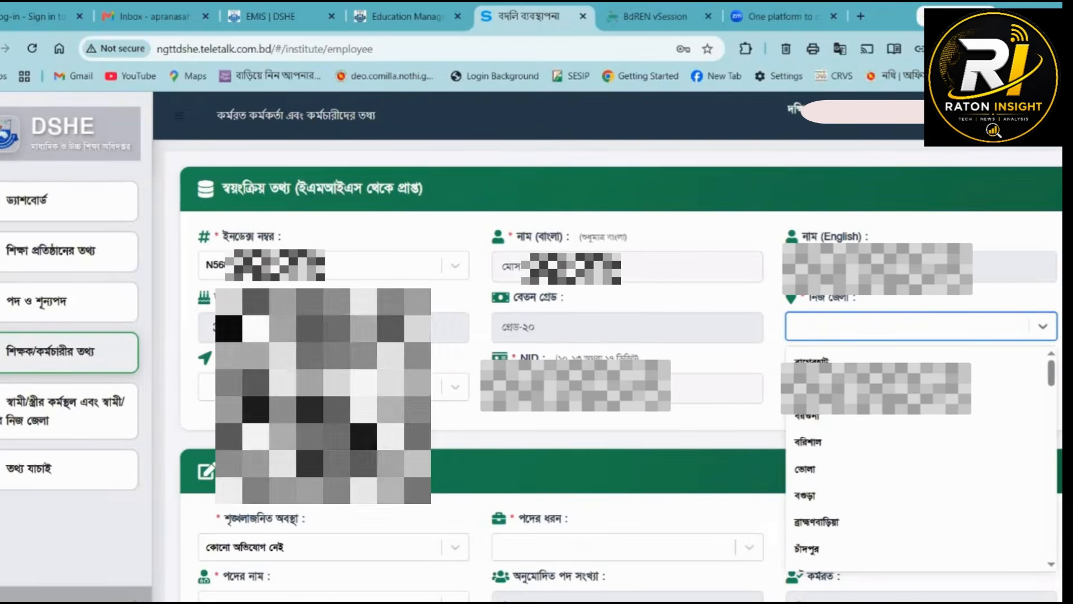
type("কুমি")
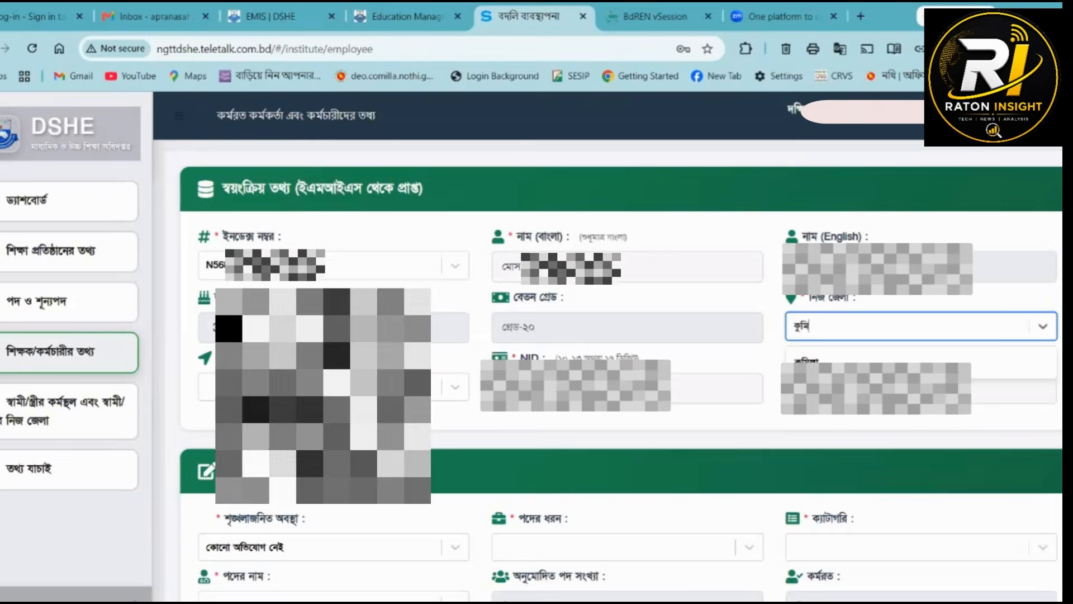
key("Return")
left_click(207, 386)
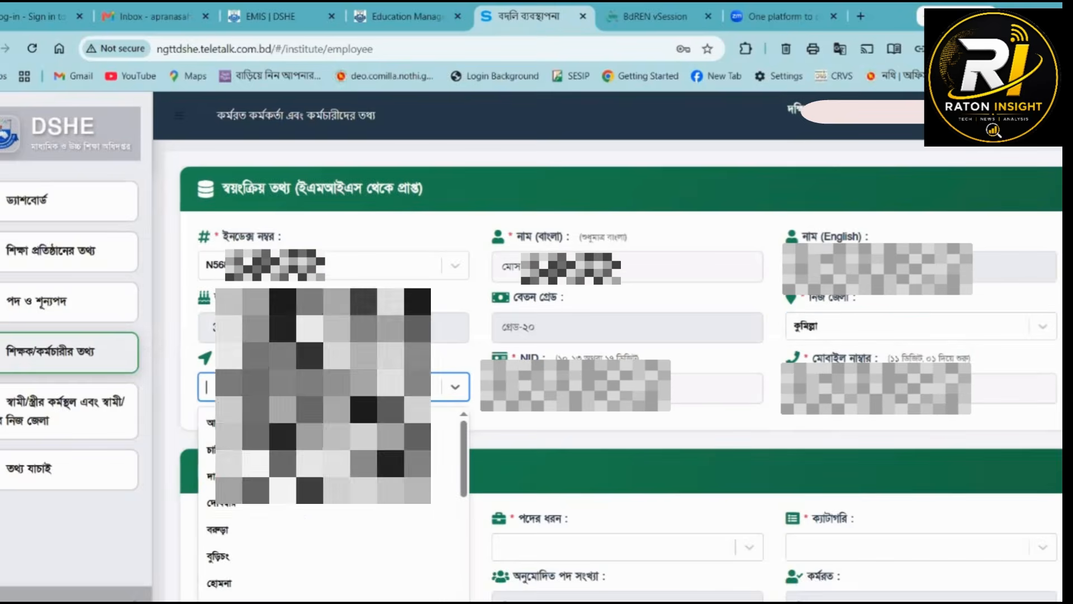
type("বু")
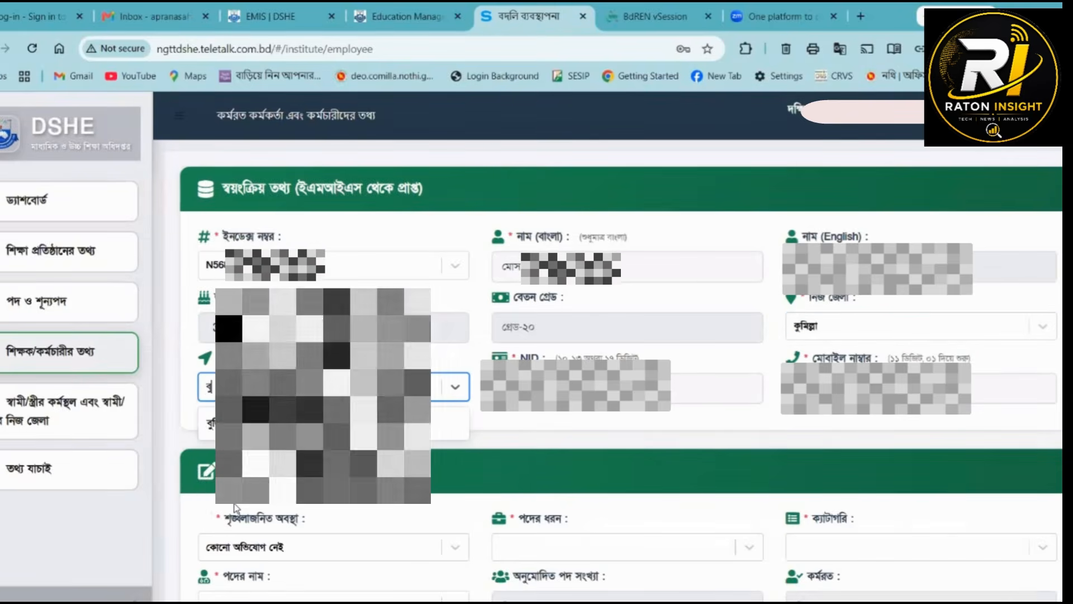
key("Return")
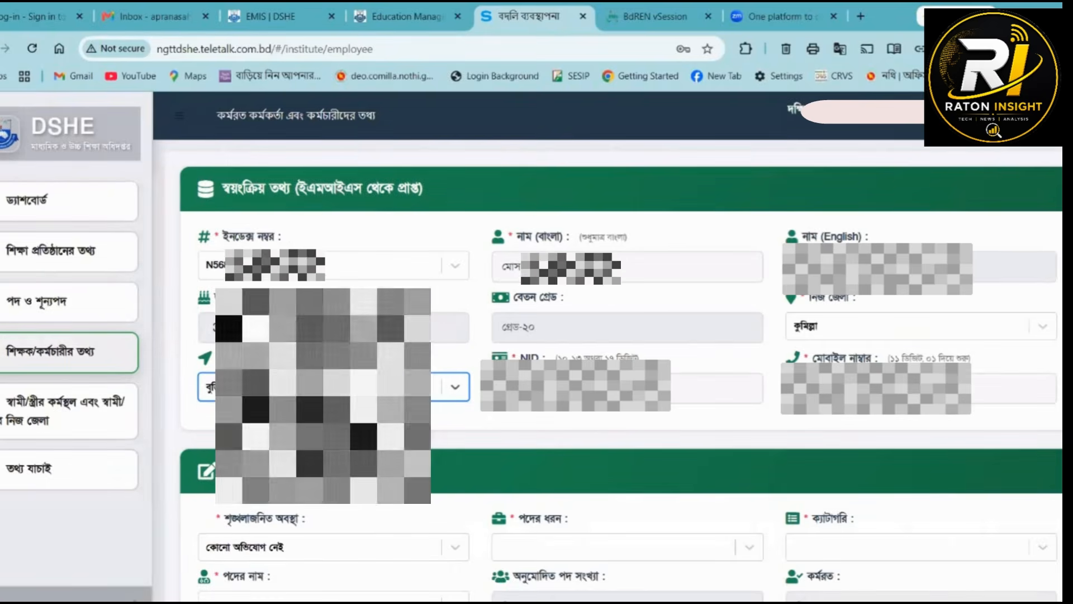
left_click(335, 418)
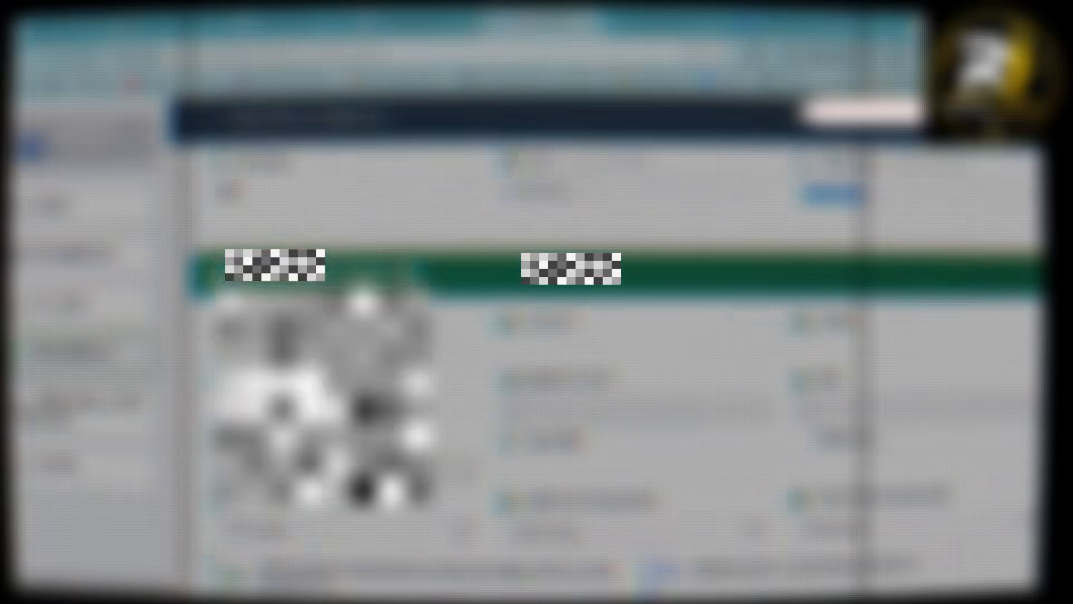
- In the নতুন তথ্য সংযোজন (ম্যানুয়াল এন্ট্রি) section, review the শৃঙ্খলাজনিত অবস্থা options and keep কোনো অভিযোগ নেই
scroll(615, 368, "down", 1)
left_click_drag(246, 246, 384, 246)
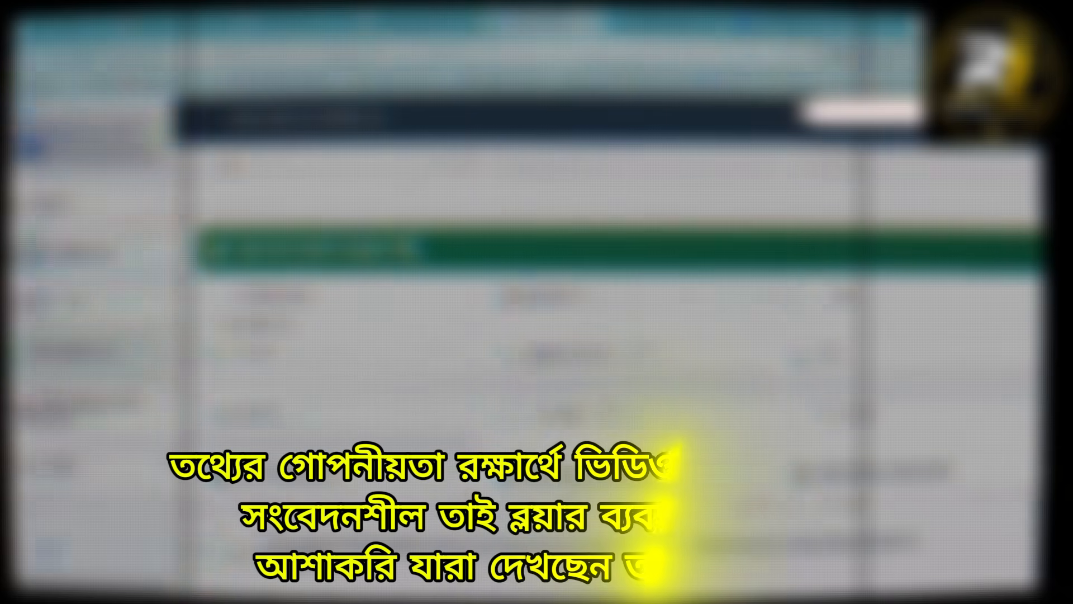
scroll(615, 336, "down", 2)
scroll(414, 278, "down", 5)
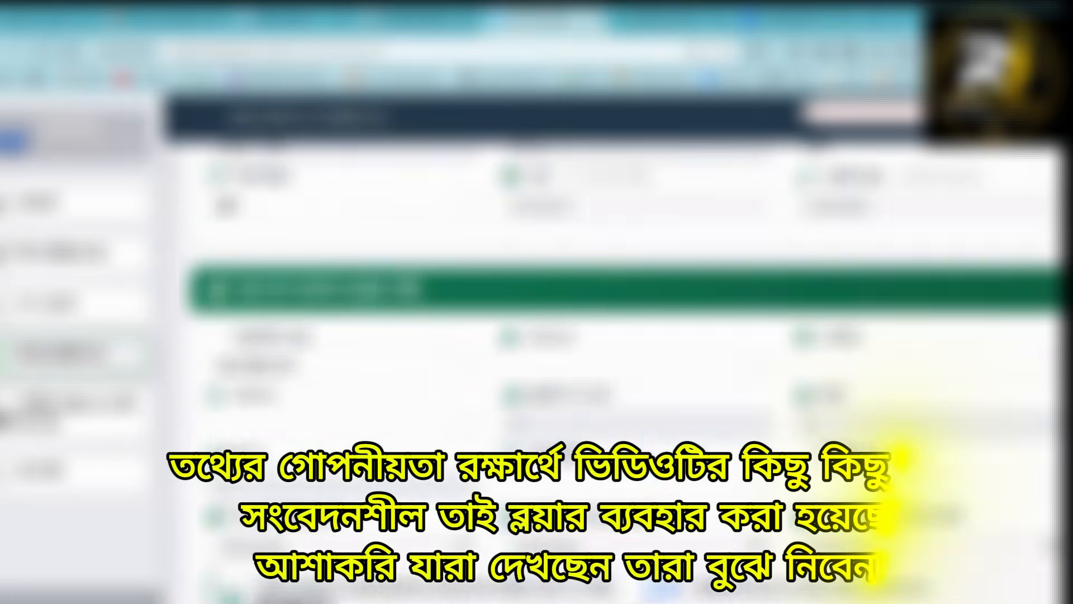
scroll(415, 279, "up", 1)
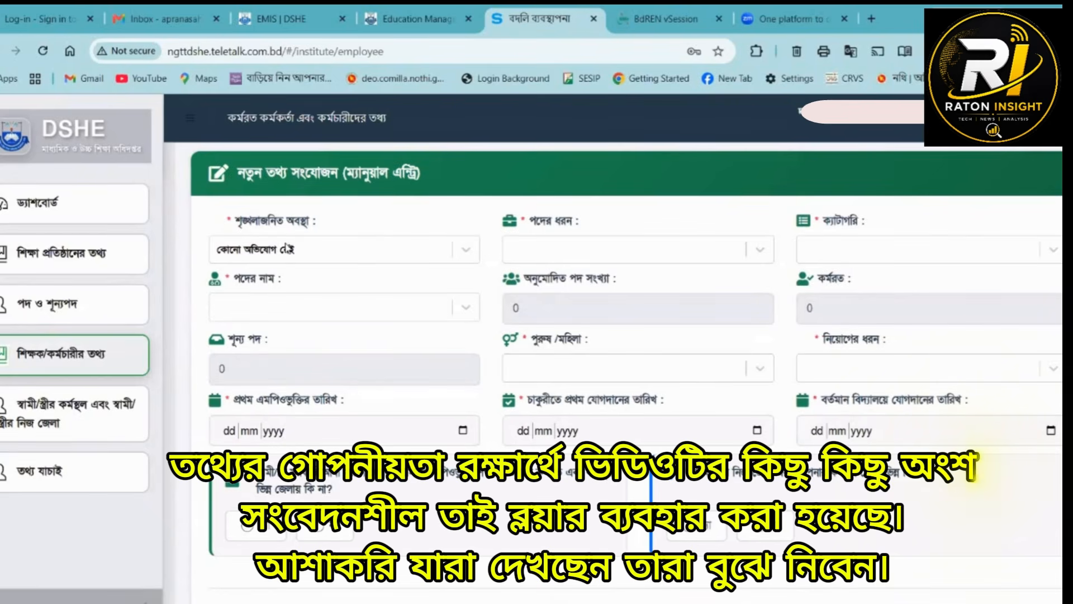
left_click(293, 256)
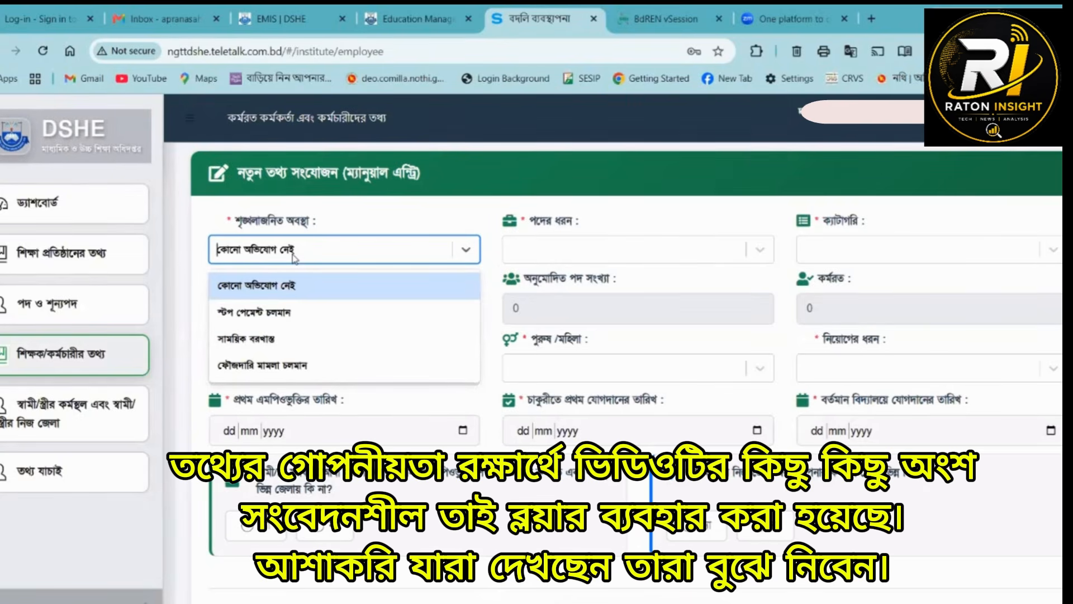
left_click(294, 256)
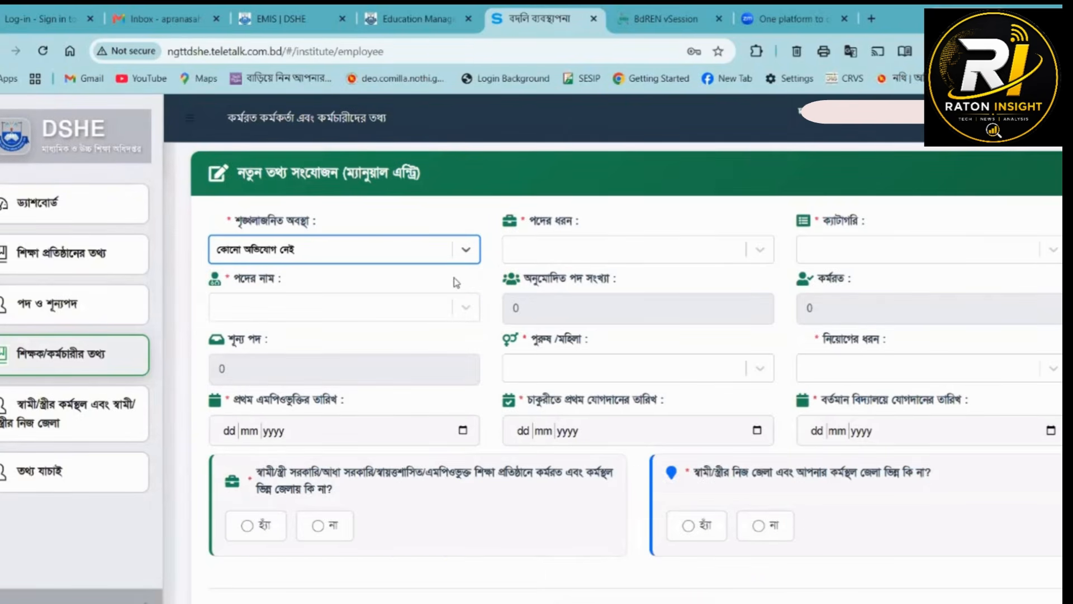
- Define the employee's post with পদের ধরন প্যাটার্নভুক্ত পদ, ক্যাটাগরি ৪র্থ শ্রেণীর কর্মচারী and পদের নাম নিরাপত্তাকর্মী
left_click(591, 249)
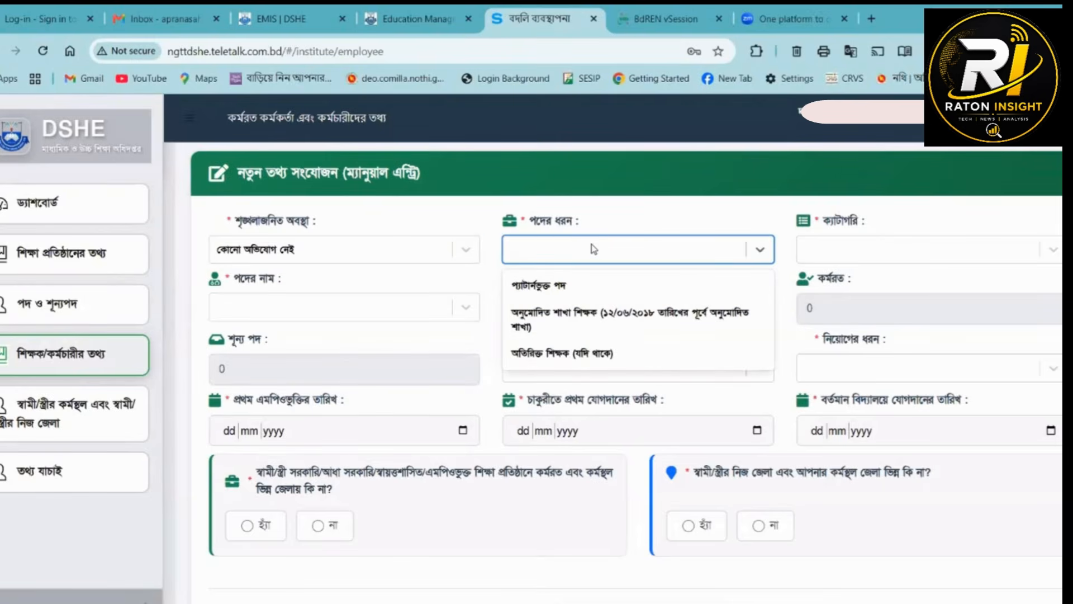
left_click(546, 288)
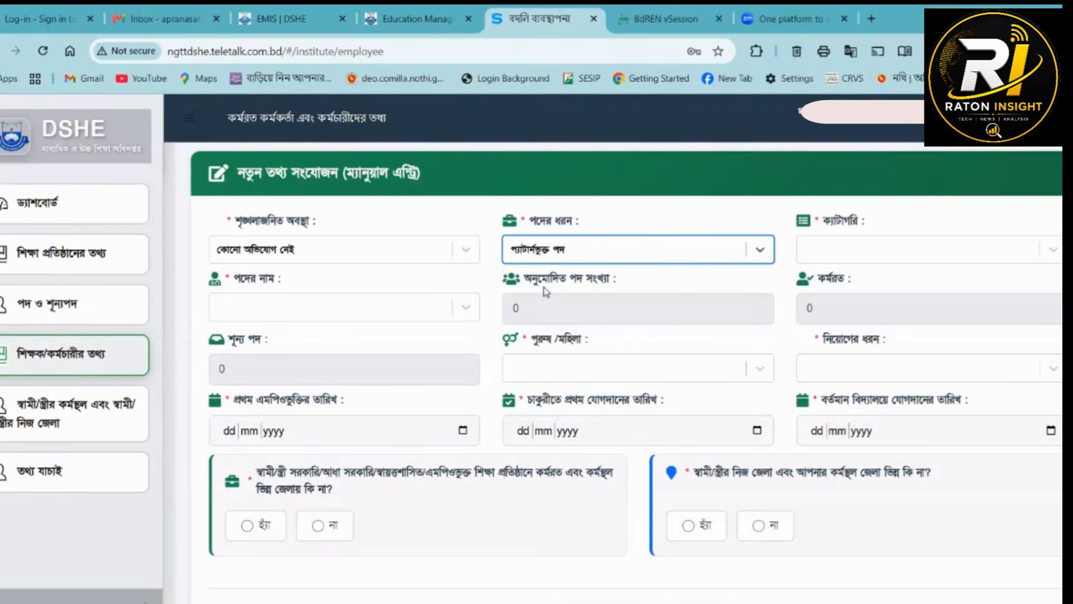
left_click(881, 253)
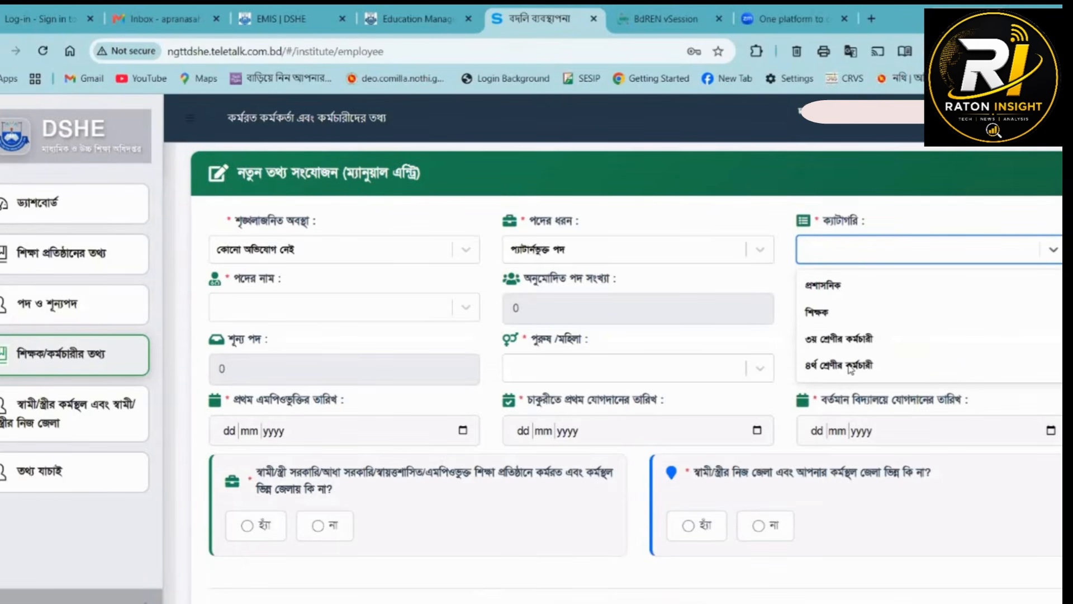
left_click(824, 369)
left_click(263, 310)
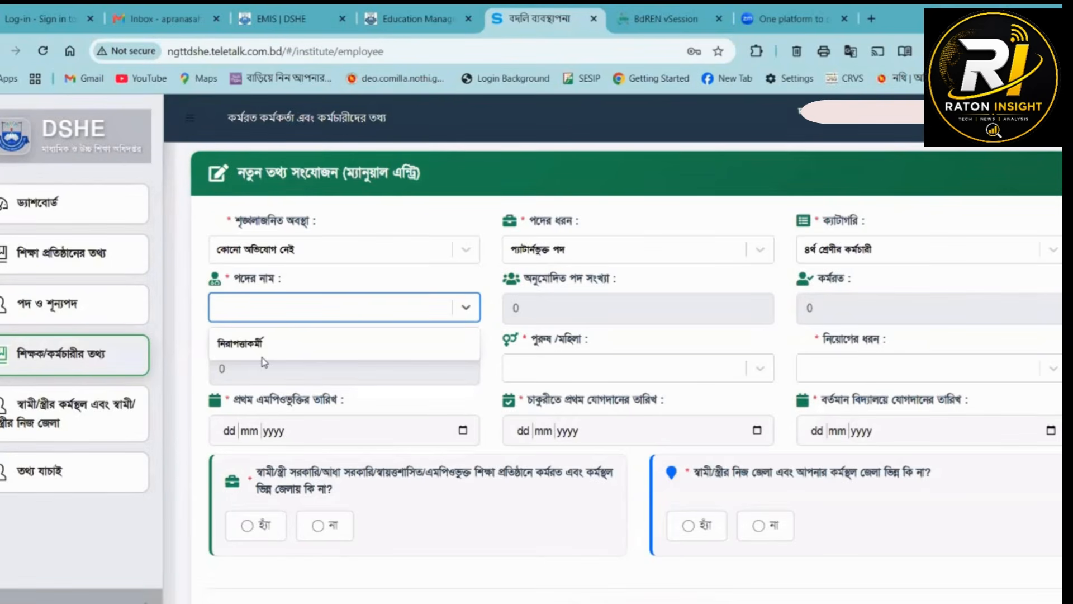
left_click(247, 347)
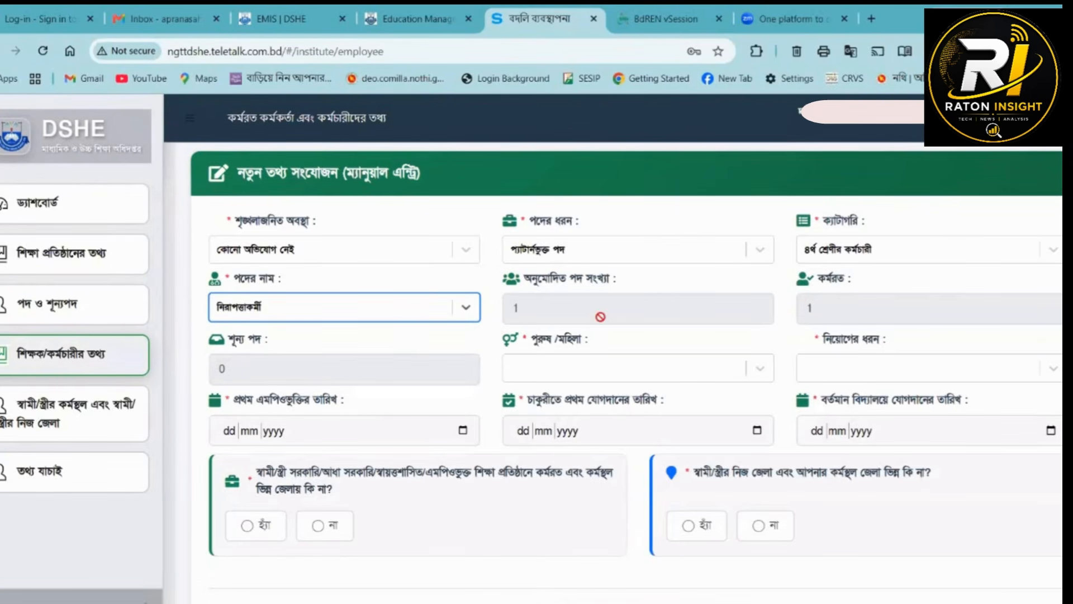
left_click(754, 311)
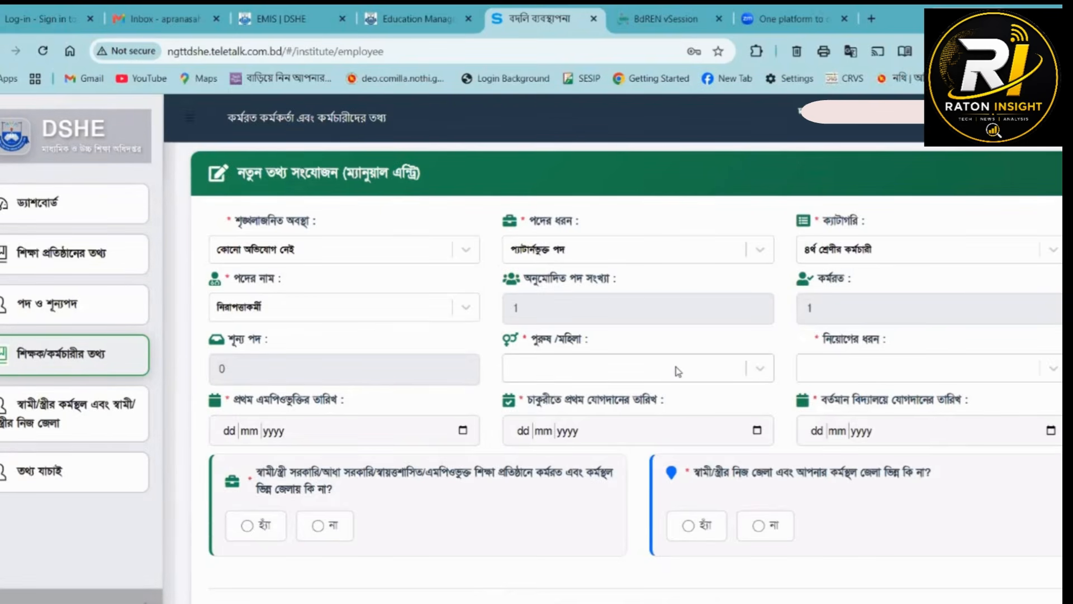
- Set পুরুষ/মহিলা to মহিলা and নিয়োগের ধরন to কমিটি কর্তৃক নিয়োগপ্রাপ্ত
left_click(757, 372)
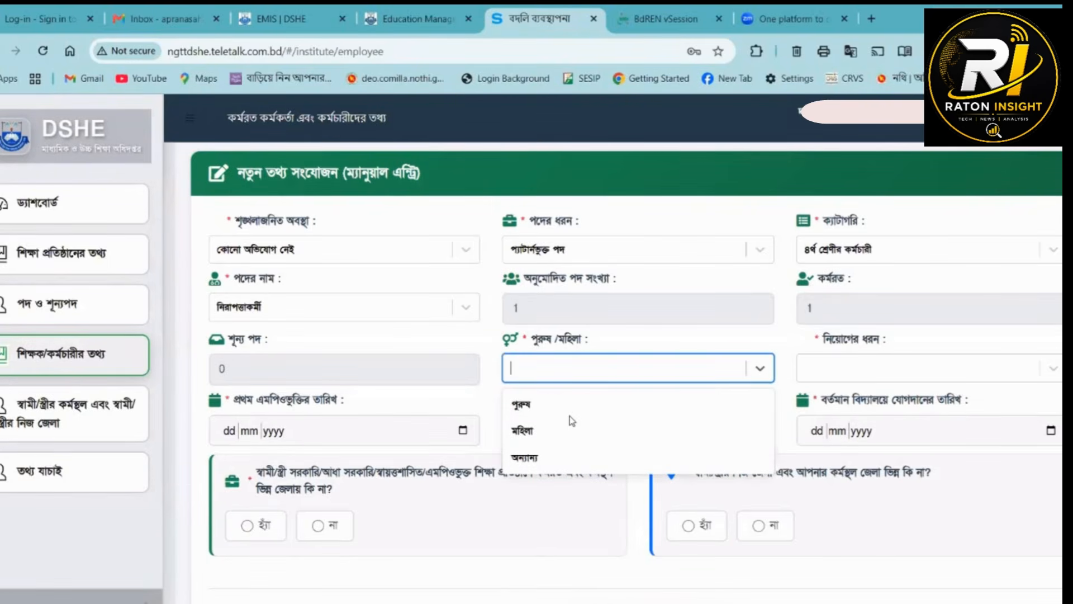
left_click(527, 431)
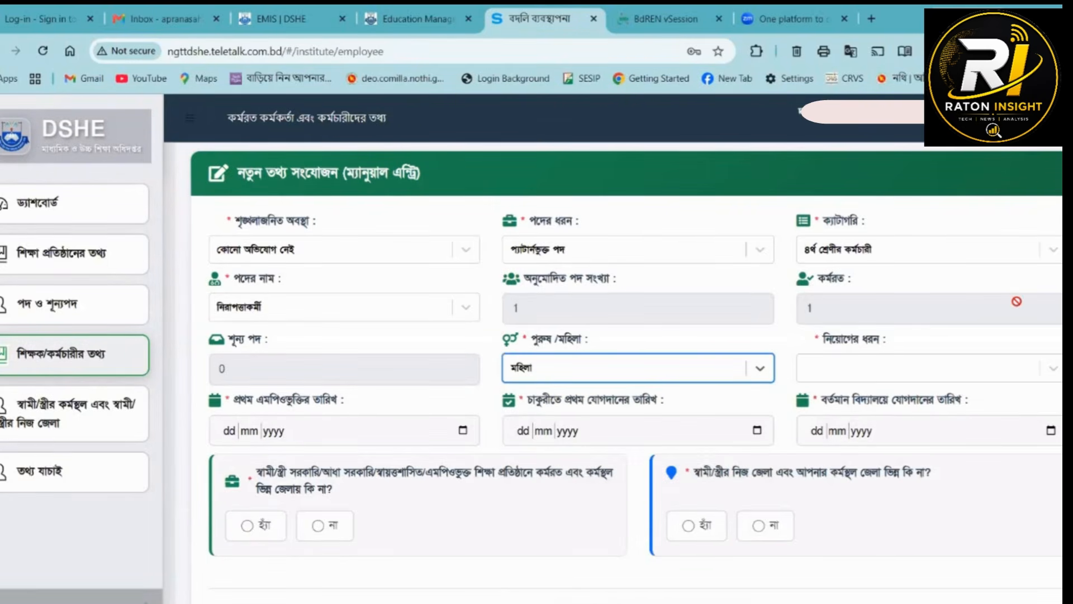
left_click(923, 366)
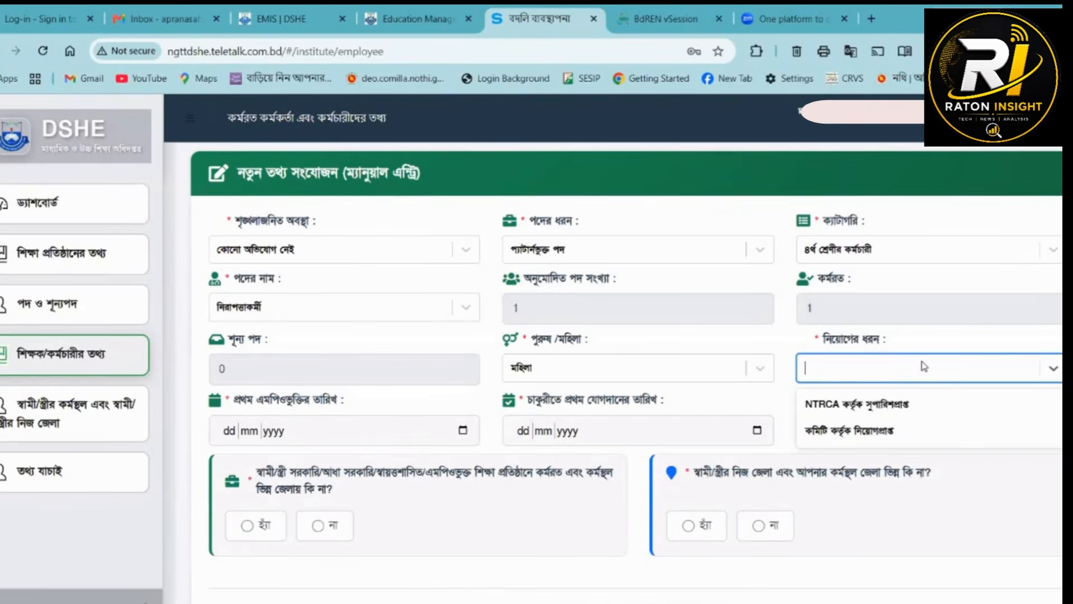
left_click(891, 431)
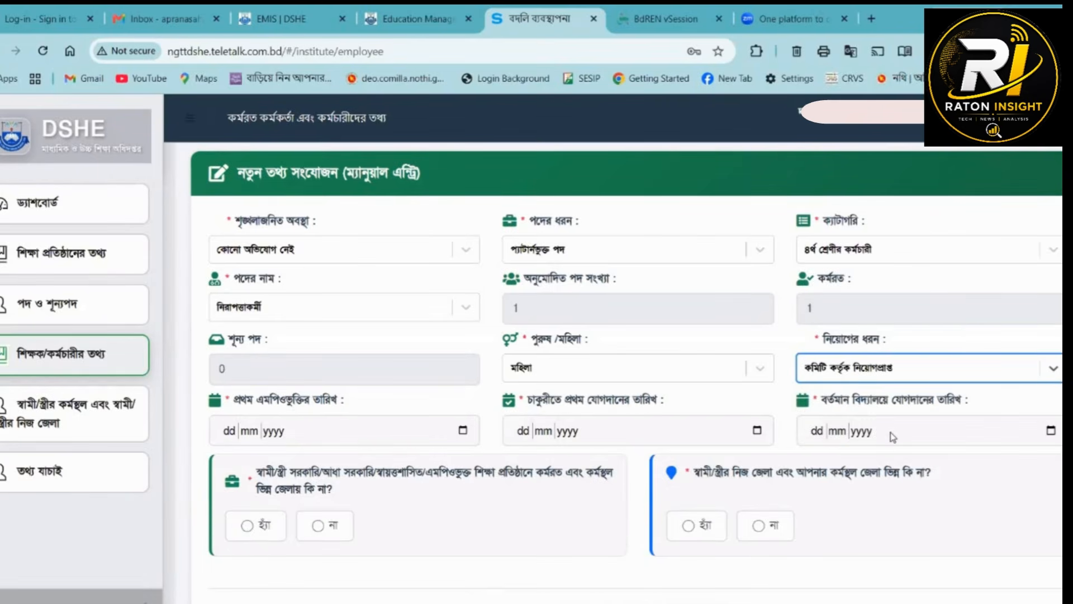
- Set প্রথম এমপিওভুক্তির তারিখ to 01/05/2010 and চাকুরীতে প্রথম যোগদানের তারিখ to 10/04/2010, and open the year choices for বর্তমান বিদ্যালয়ে যোগদানের তারিখ
left_click(463, 431)
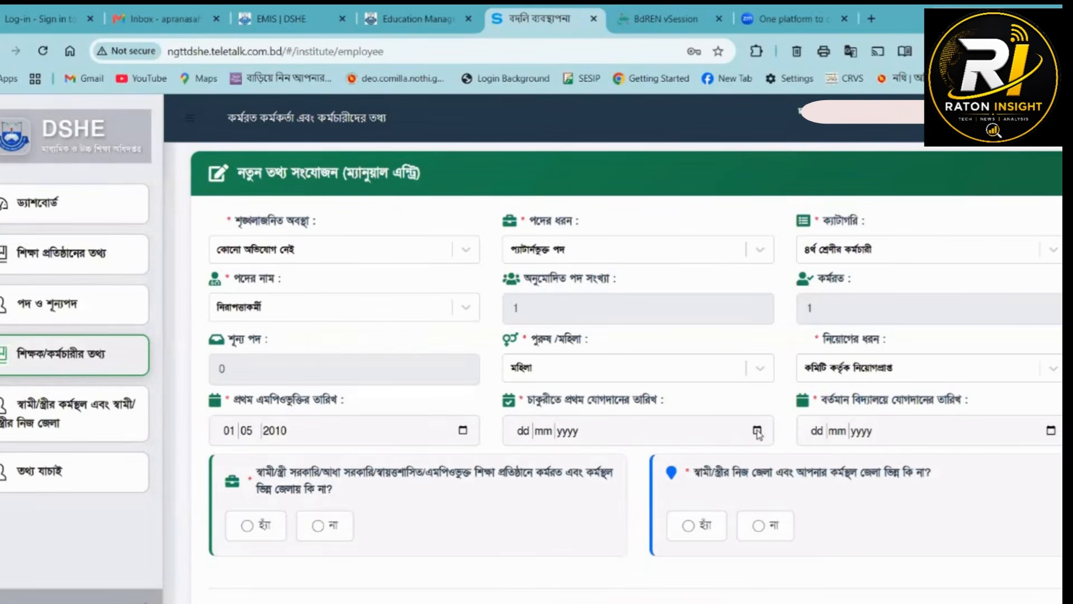
left_click(757, 431)
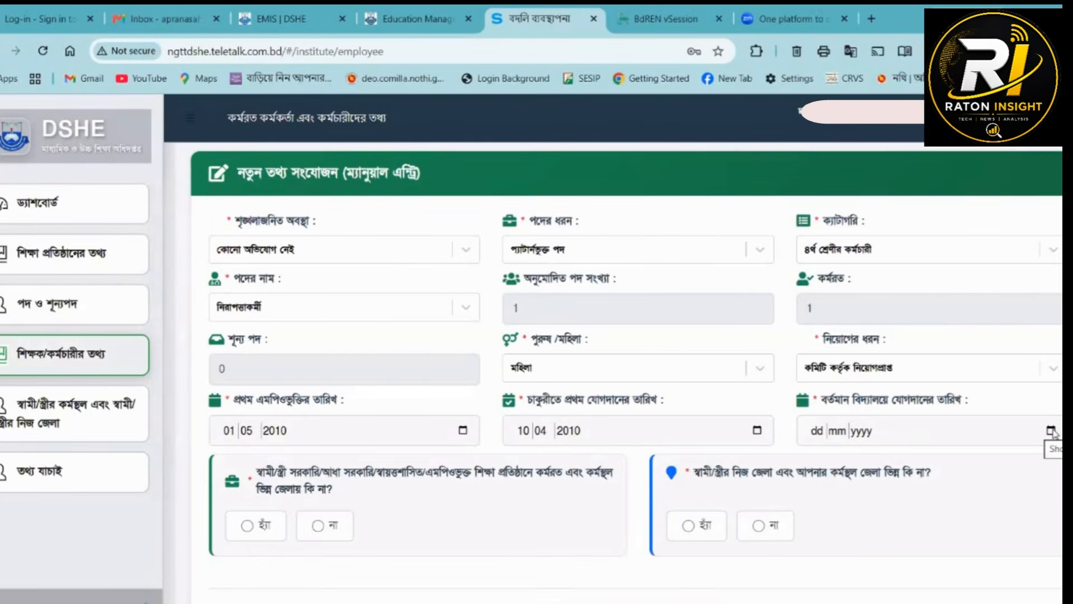
left_click(1051, 430)
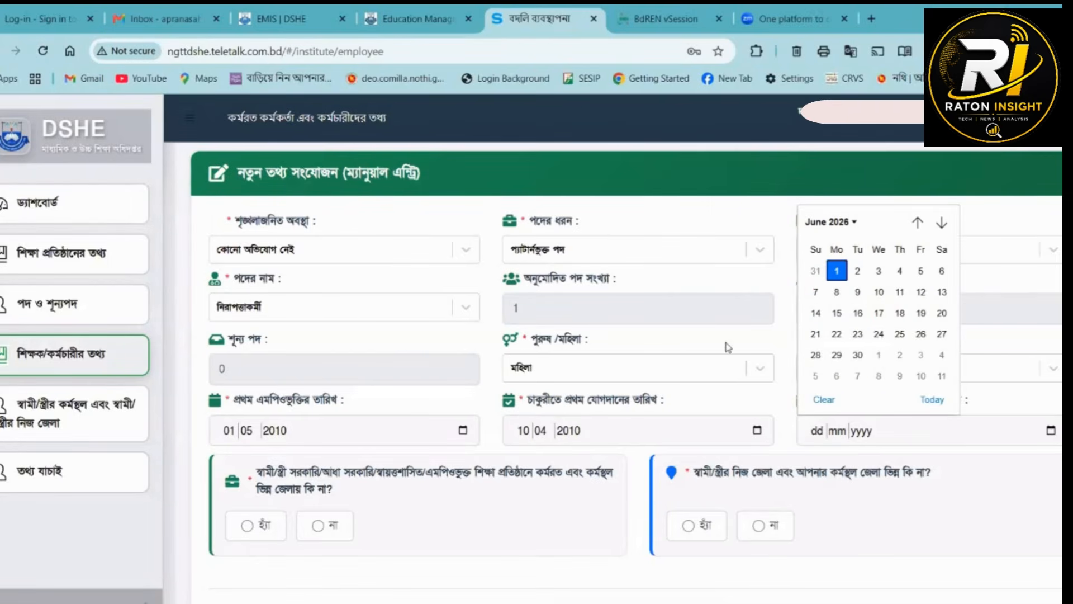
left_click(844, 222)
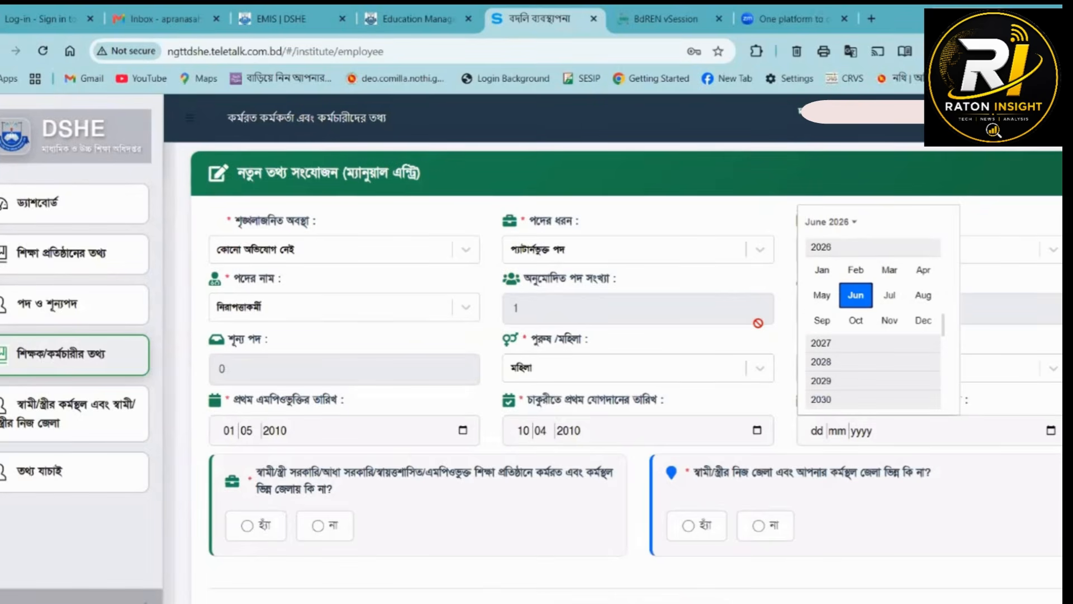
- Look through the ইনডেক্স নম্বর options and view the নিয়োগকৃত কর্মচারী/শিক্ষক তালিকা below the entry form
scroll(821, 319, "up", 1)
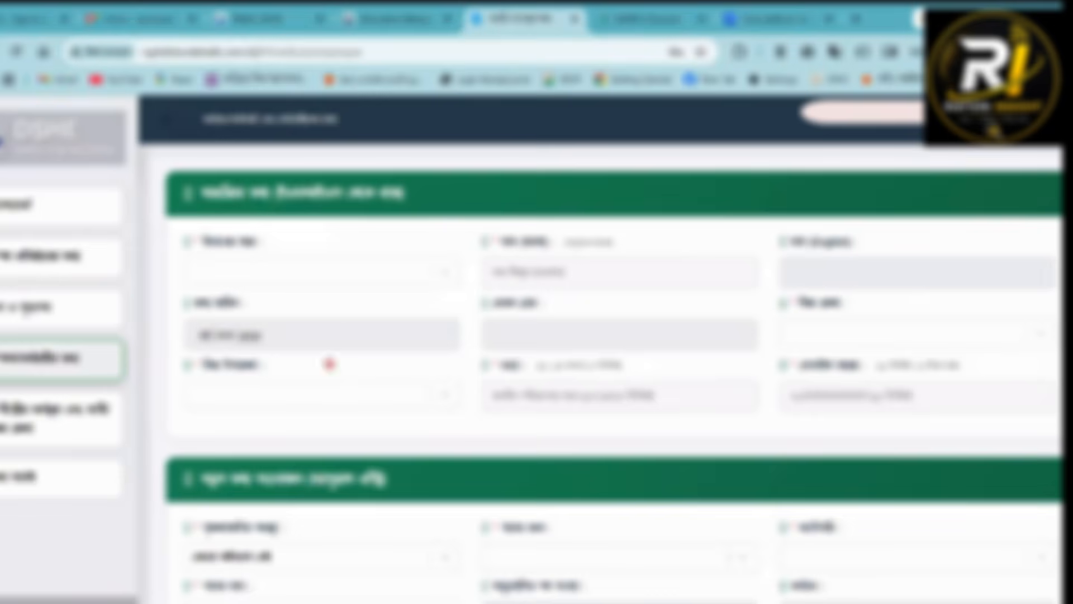
left_click(312, 274)
scroll(435, 382, "down", 5)
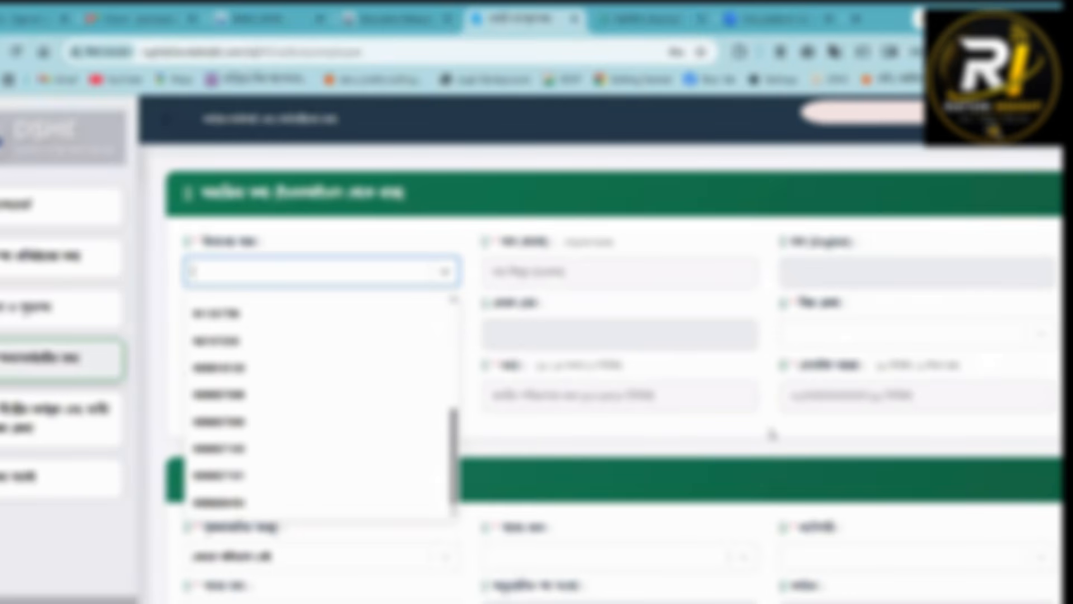
left_click(417, 379)
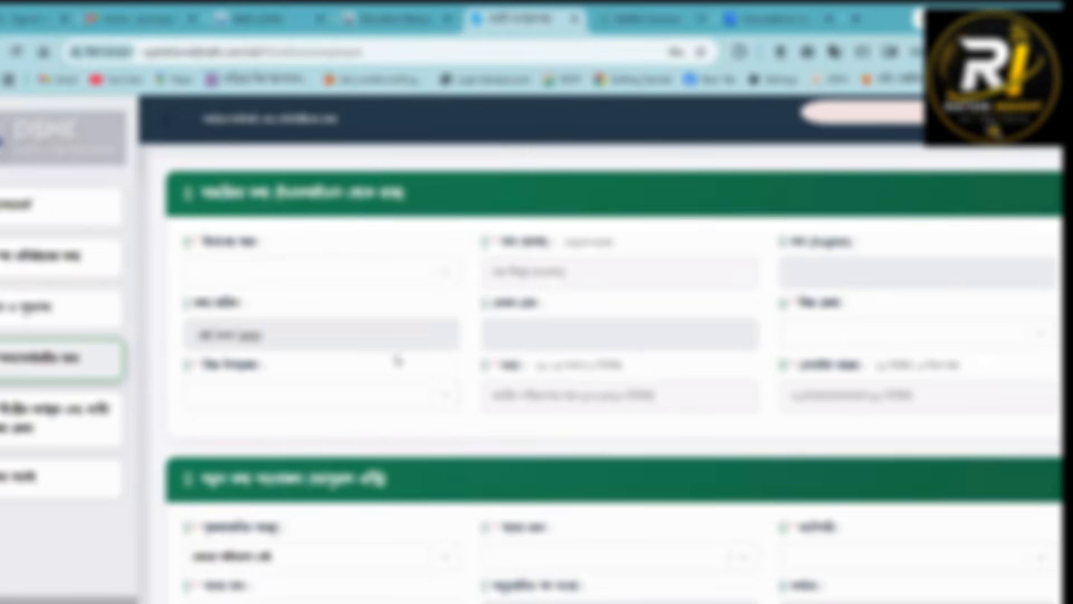
scroll(416, 371, "down", 10)
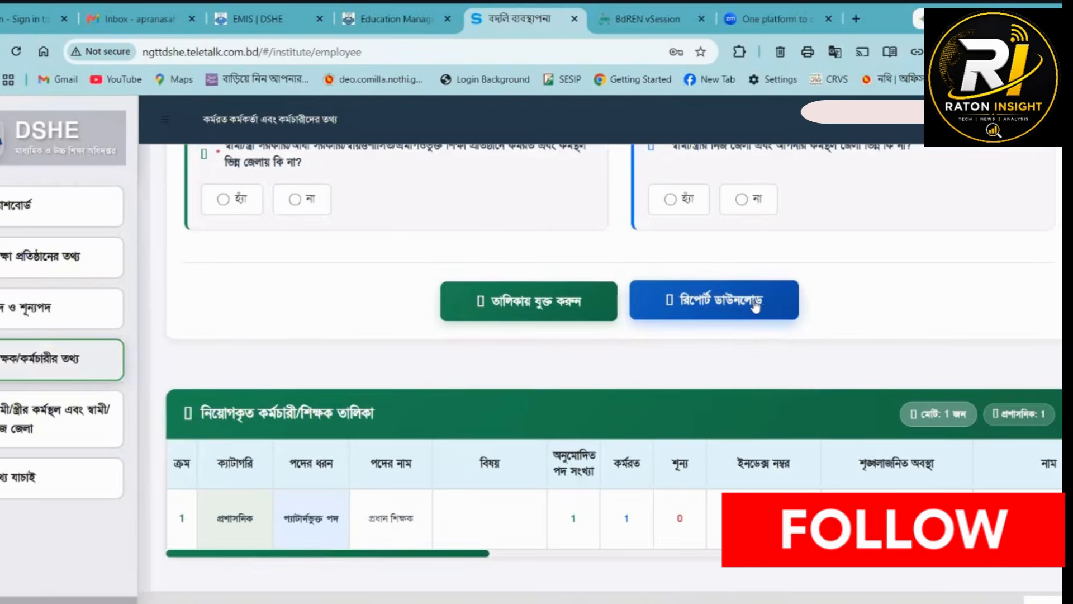
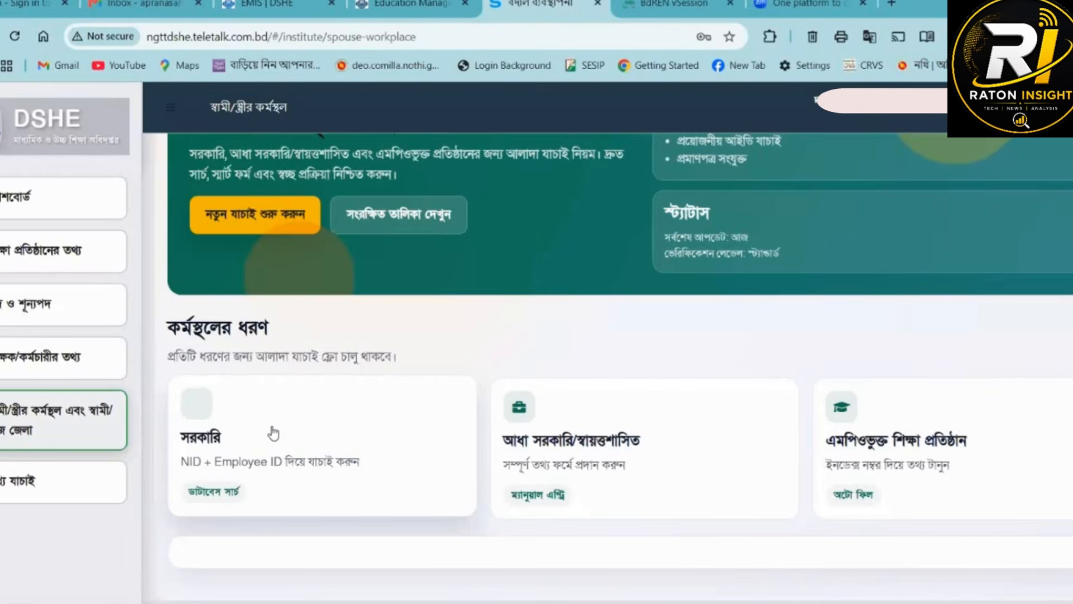
- Choose সরকারি as the spouse's workplace type and select the teacher's index number under শিক্ষক/কর্মচারীর তথ্য
left_click(204, 414)
scroll(505, 371, "down", 2)
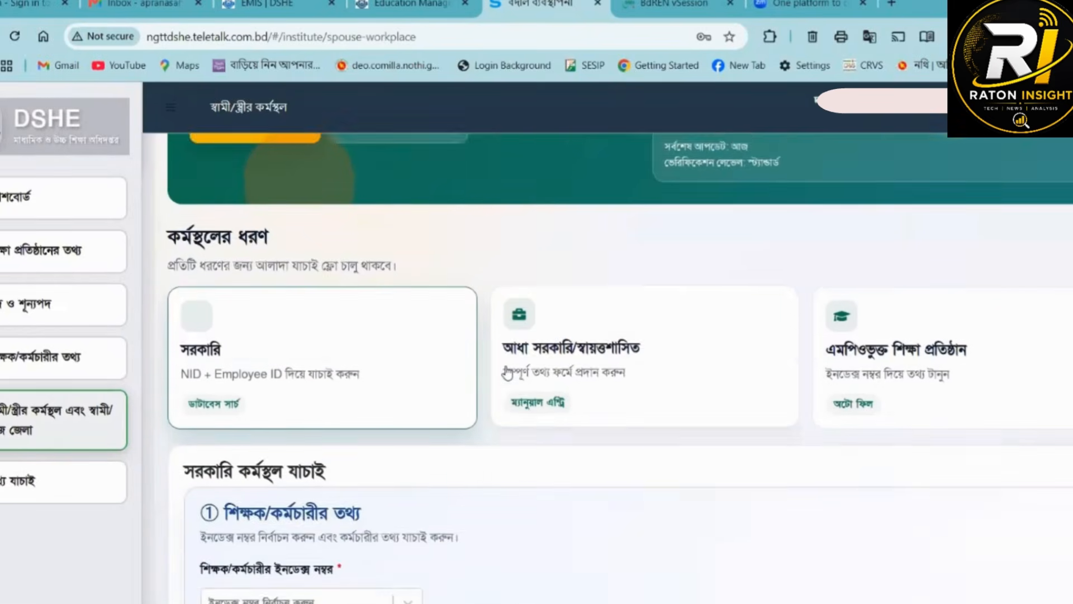
scroll(507, 372, "down", 3)
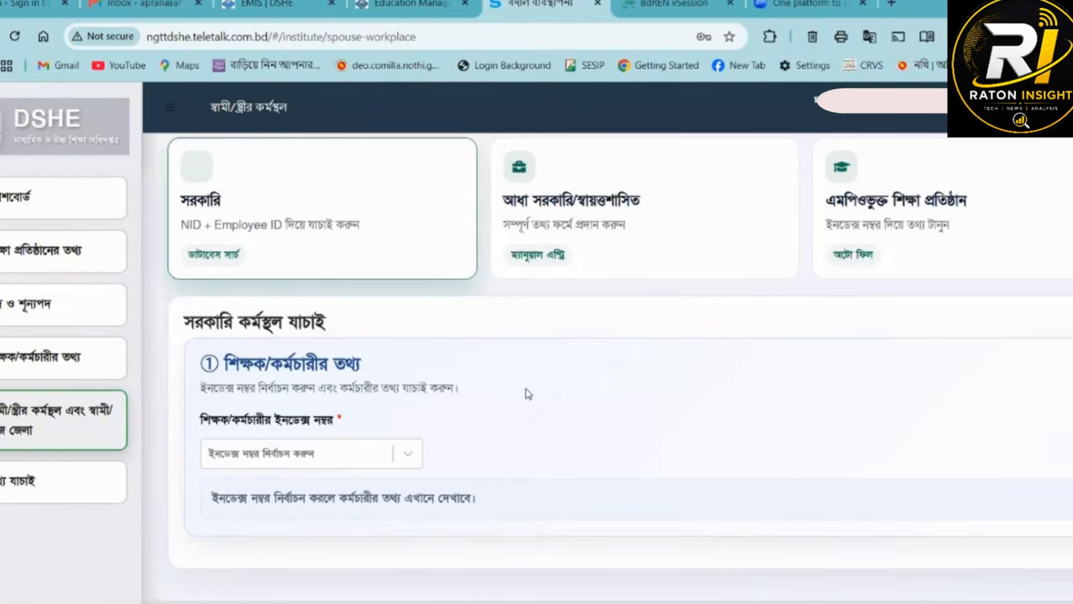
left_click_drag(392, 360, 156, 380)
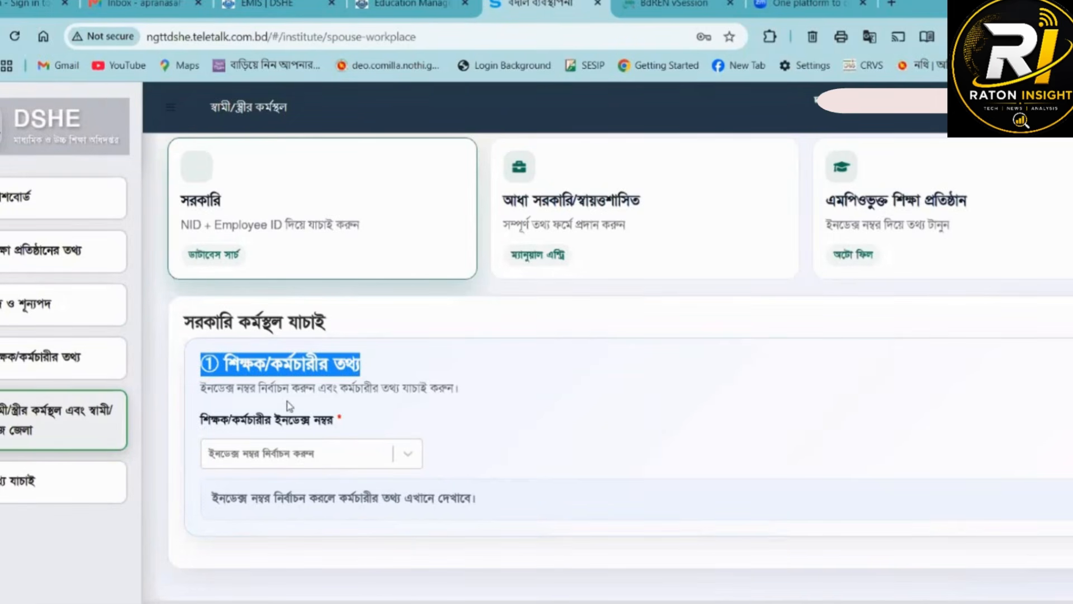
left_click_drag(468, 394, 195, 397)
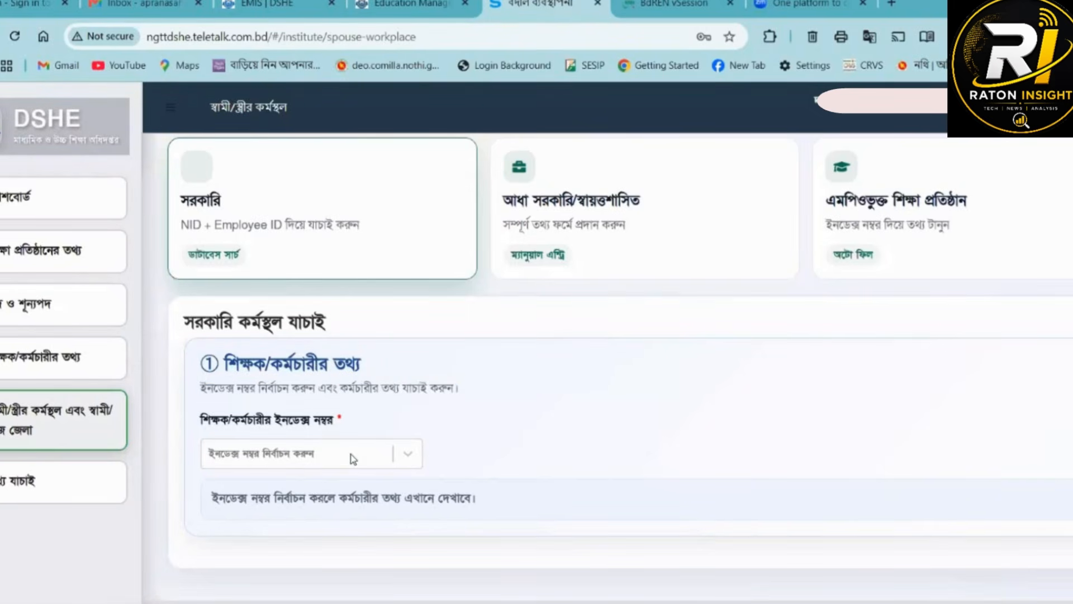
left_click(318, 458)
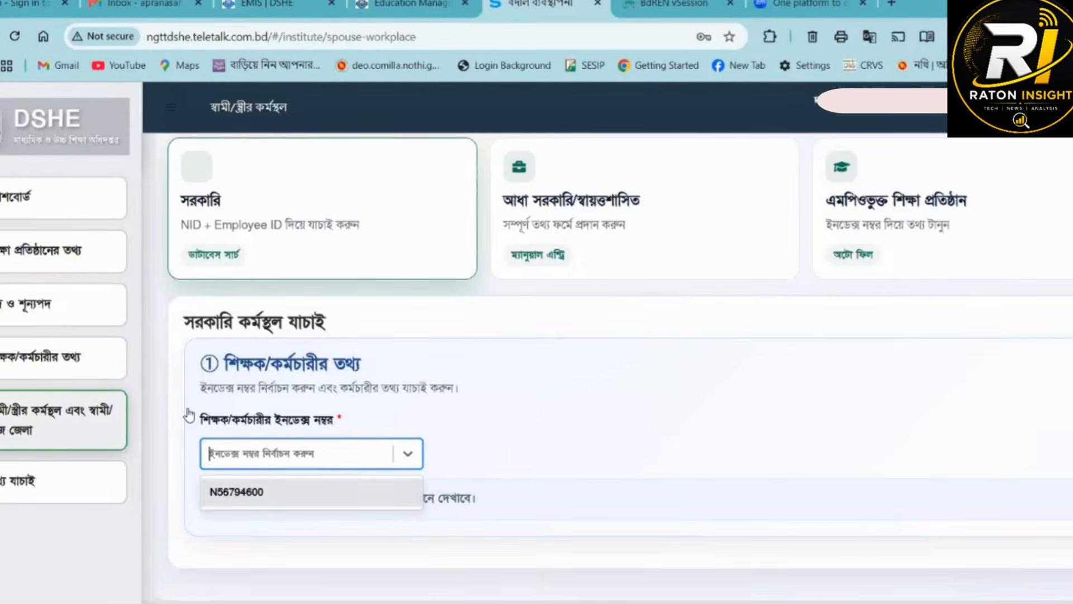
left_click(77, 360)
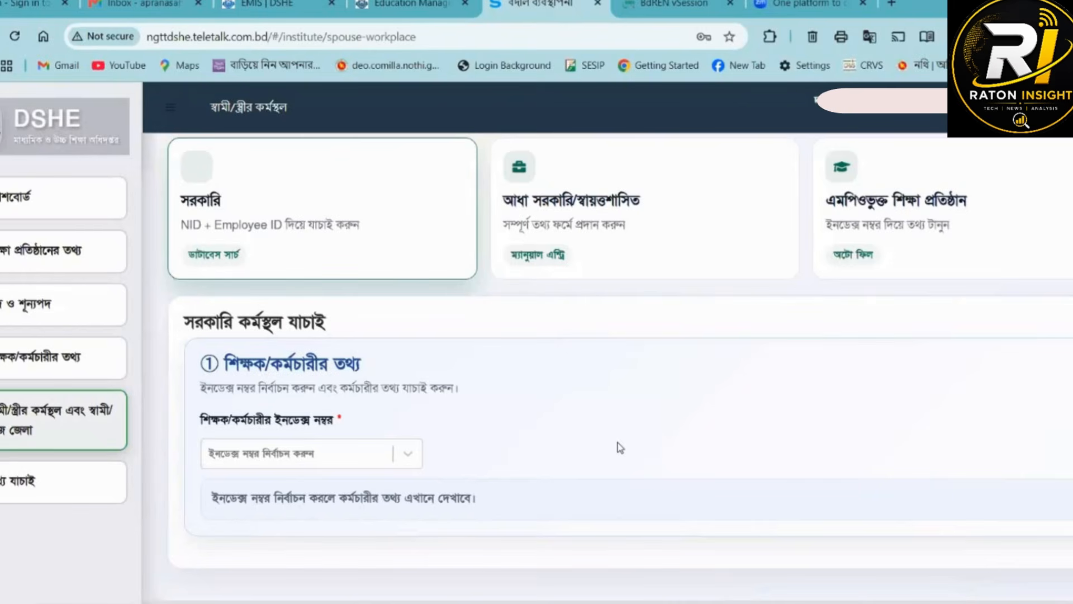
left_click(307, 464)
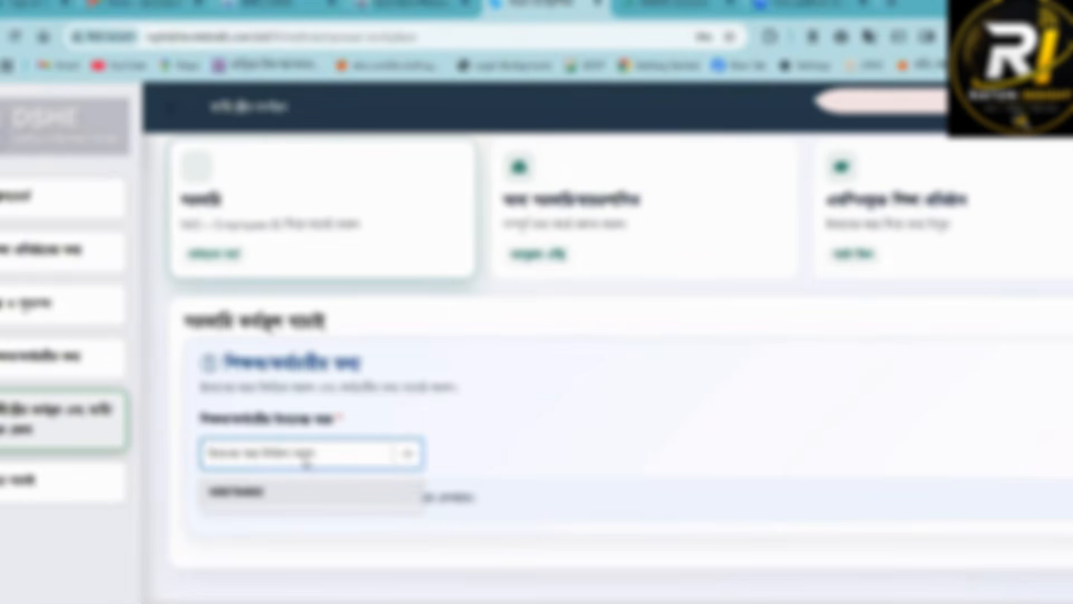
left_click(235, 493)
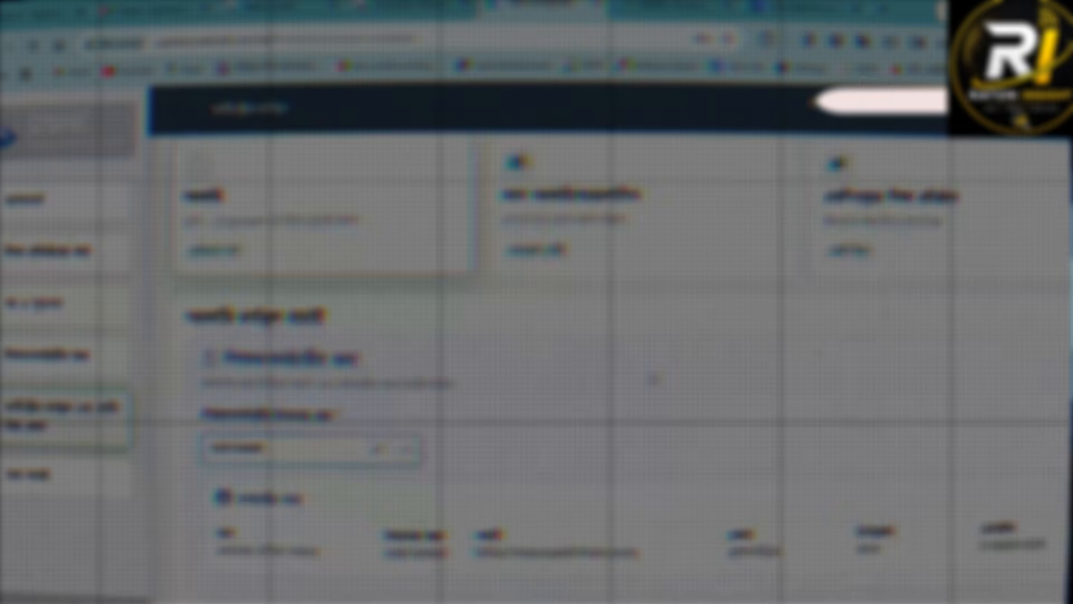
- Examine the selected teacher's কর্মচারীর তথ্য and the fields of the স্বামী/স্ত্রীর কর্মস্থল এবং স্বামী/স্ত্রীর নিজ জেলা section
scroll(654, 380, "down", 4)
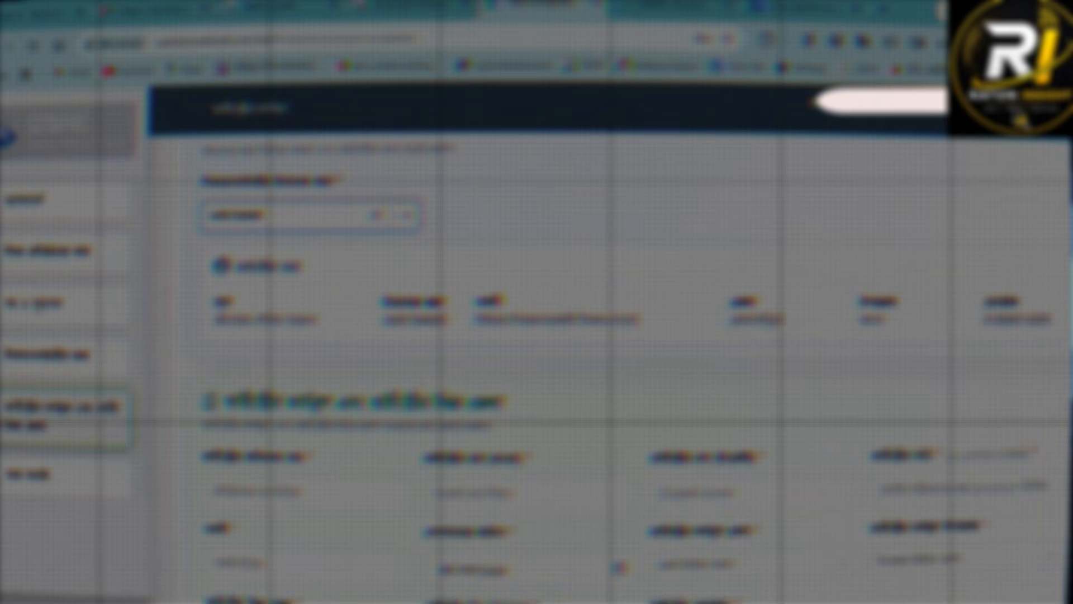
left_click_drag(212, 313, 1053, 333)
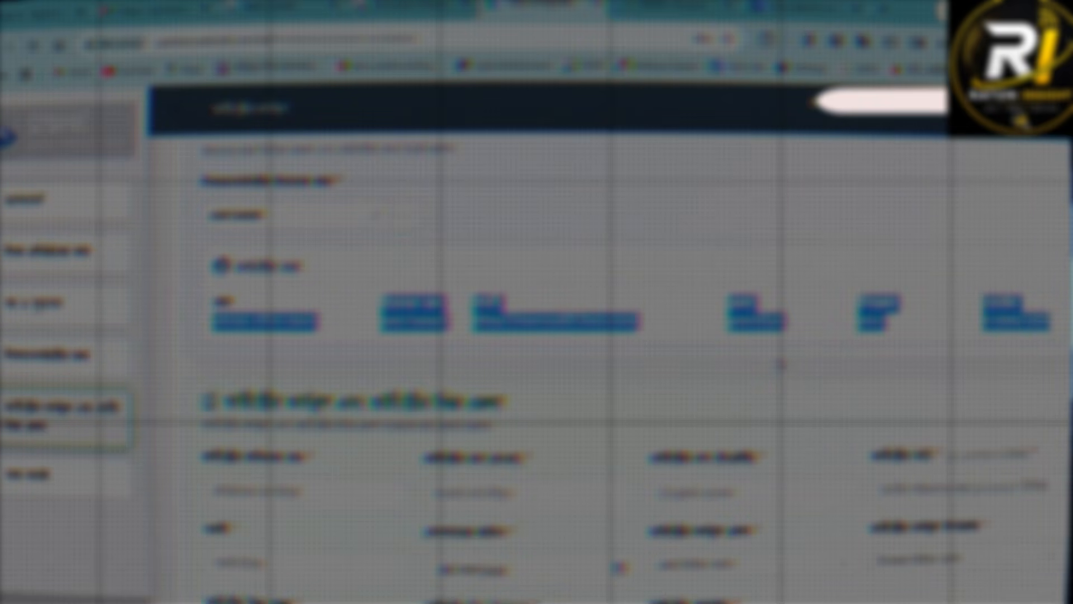
scroll(779, 369, "down", 5)
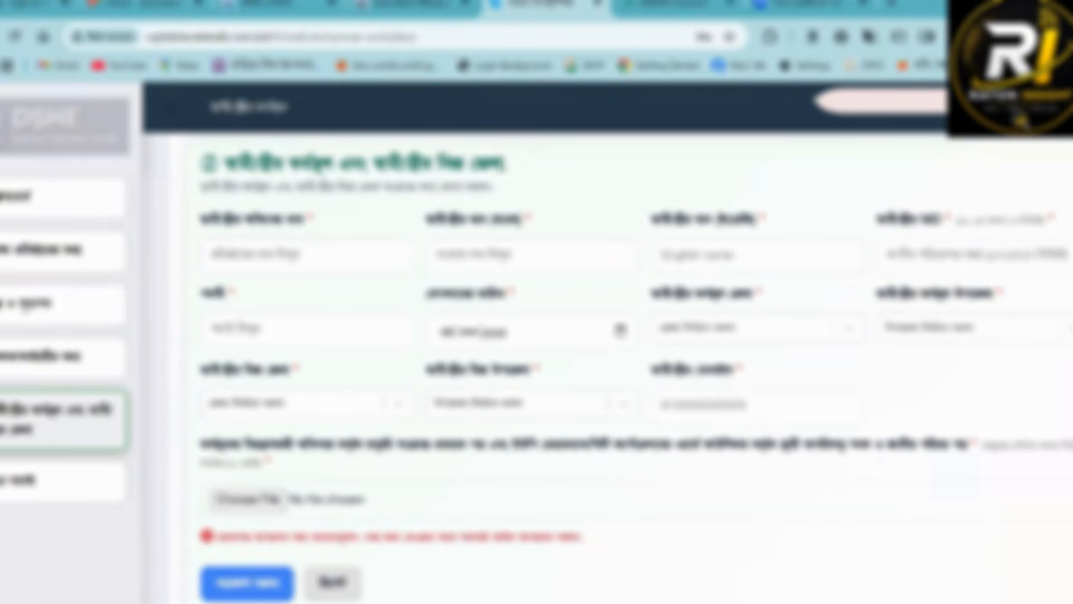
left_click_drag(505, 165, 183, 160)
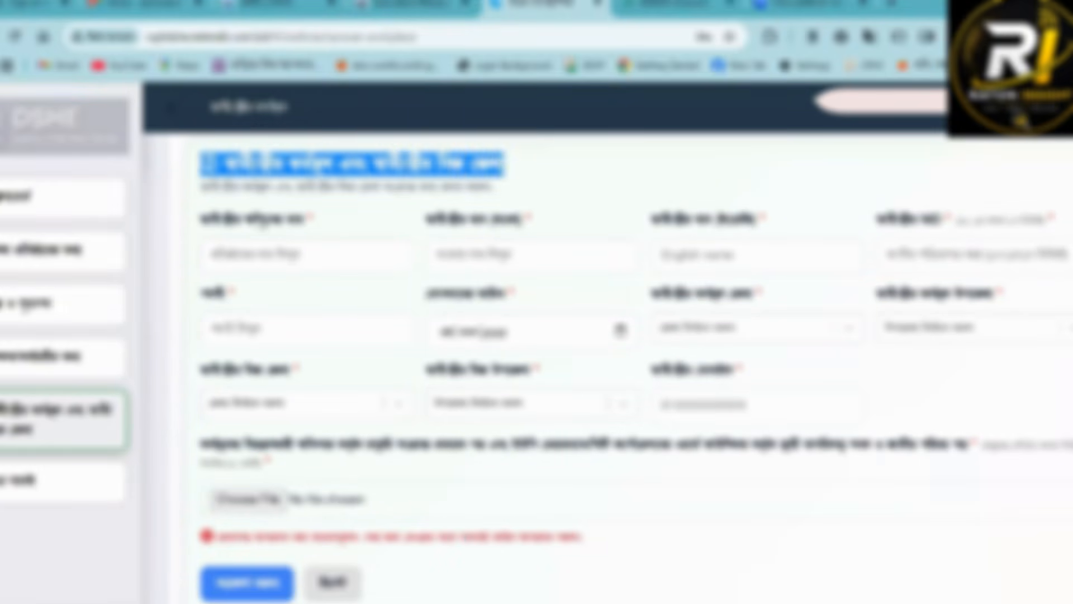
scroll(312, 244, "up", 6)
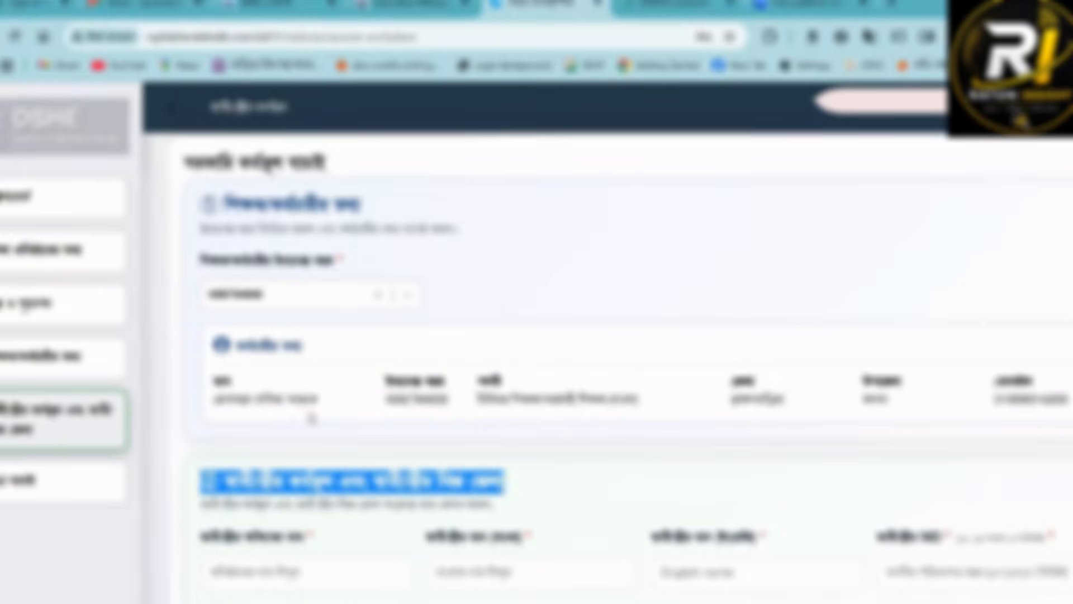
left_click_drag(324, 404, 236, 400)
scroll(330, 274, "down", 6)
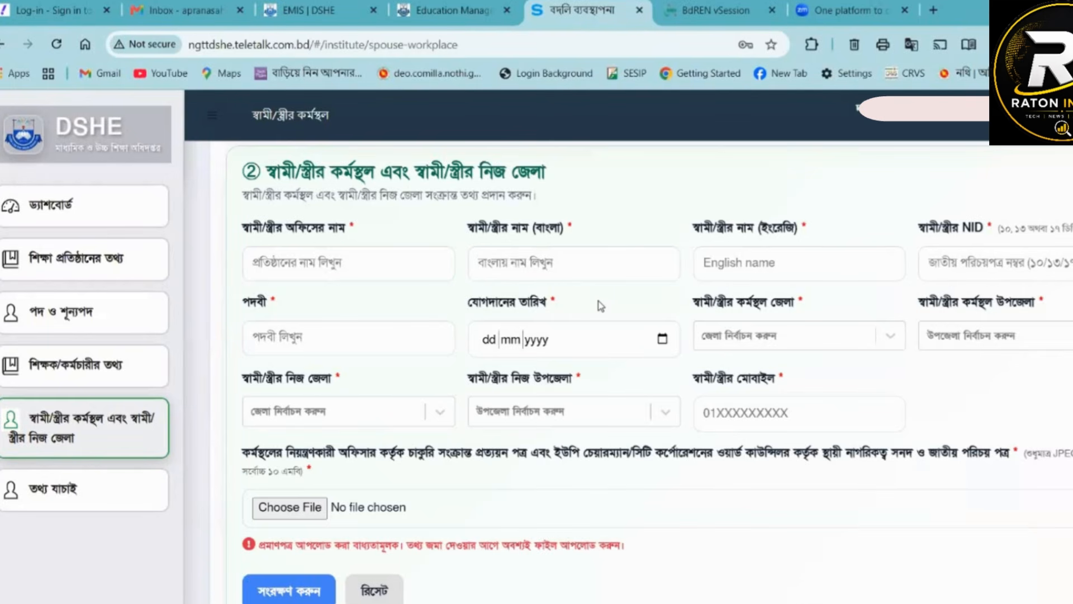
scroll(491, 310, "up", 7)
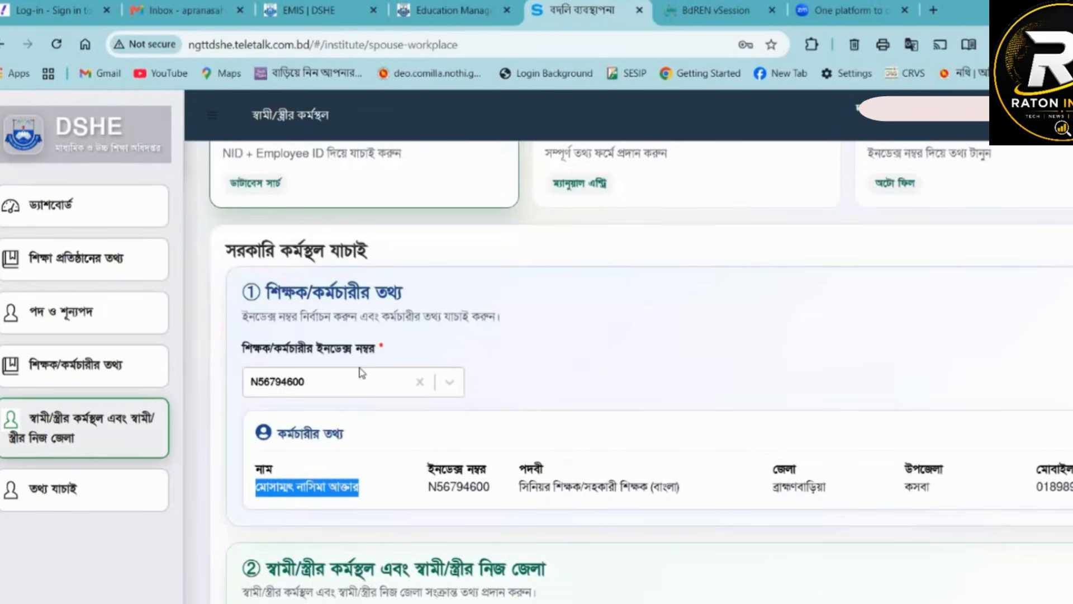
- Set স্বামী/স্ত্রীর অফিসের নাম to বববব in the spouse workplace section
scroll(360, 371, "down", 7)
left_click(317, 268)
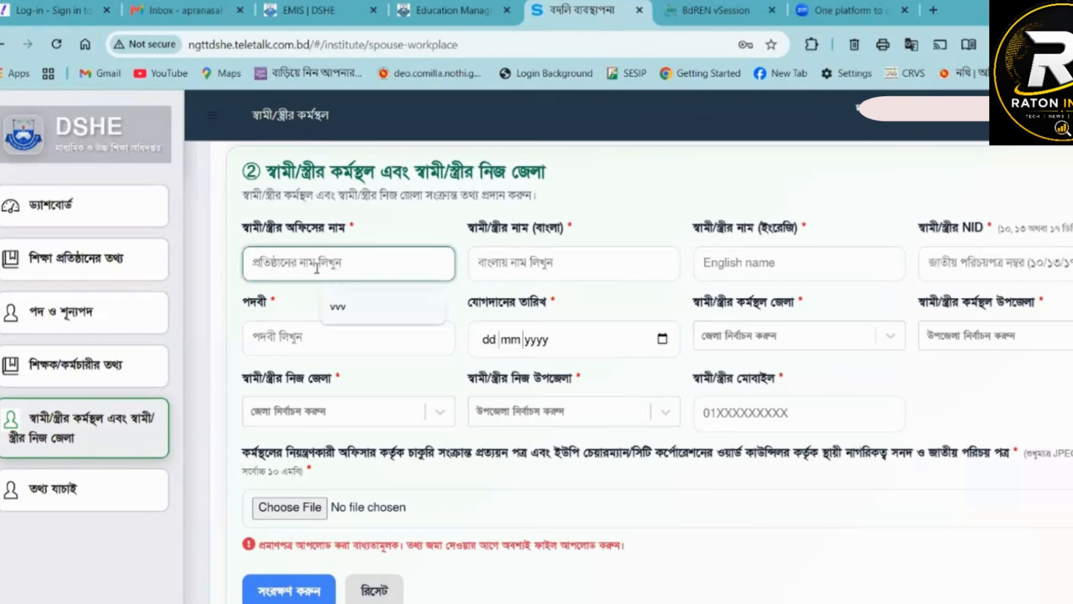
type("বববব")
right_click(317, 268)
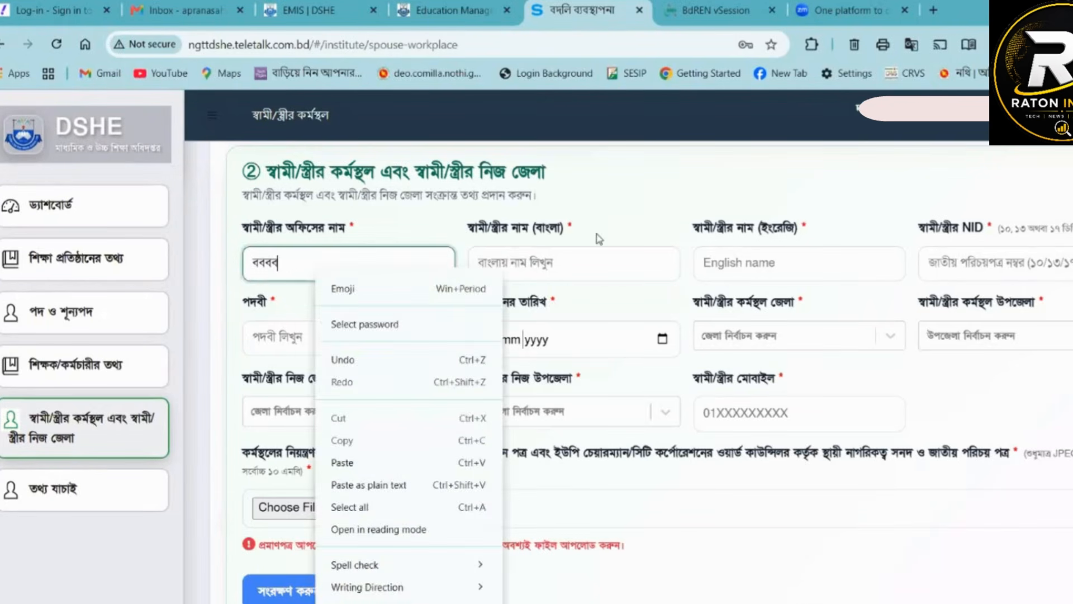
left_click(598, 236)
- Fill in the spouse's name with the sample text বব in Bangla and mmm in English
left_click(555, 263)
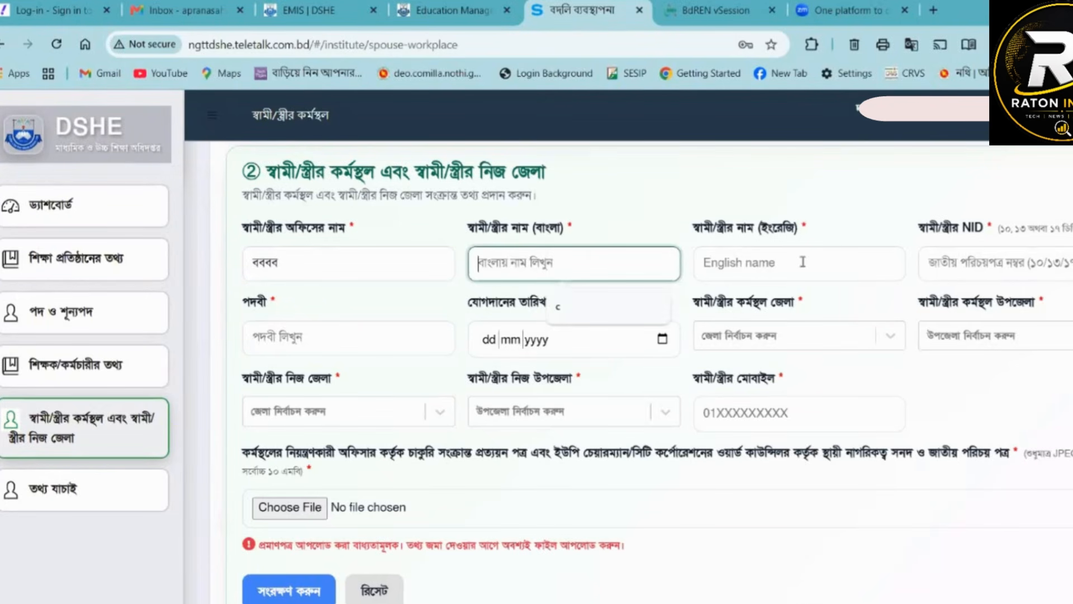
left_click(538, 307)
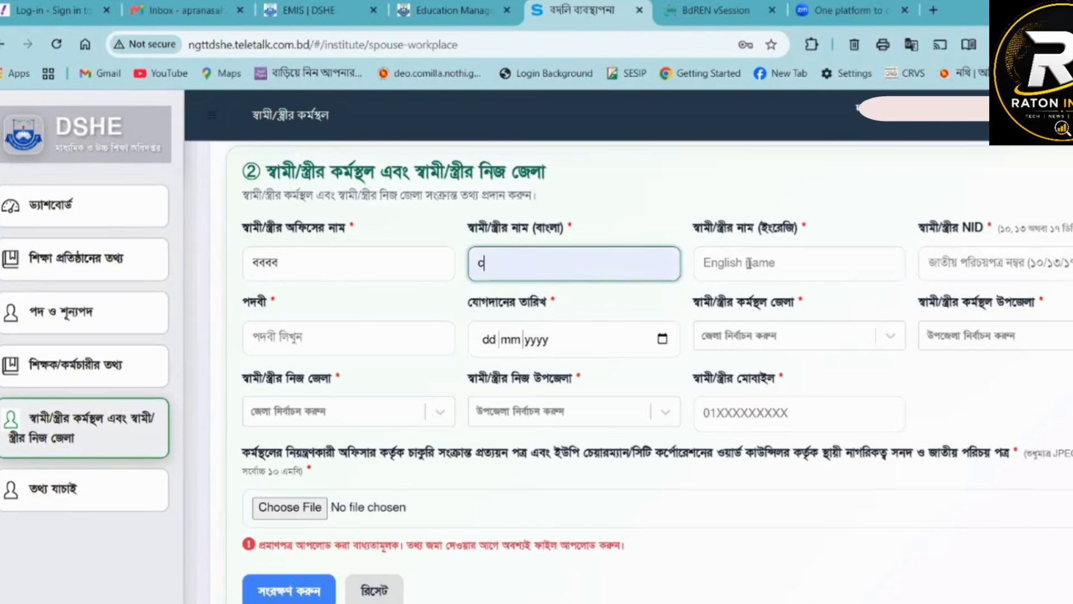
left_click(754, 264)
type("মমম")
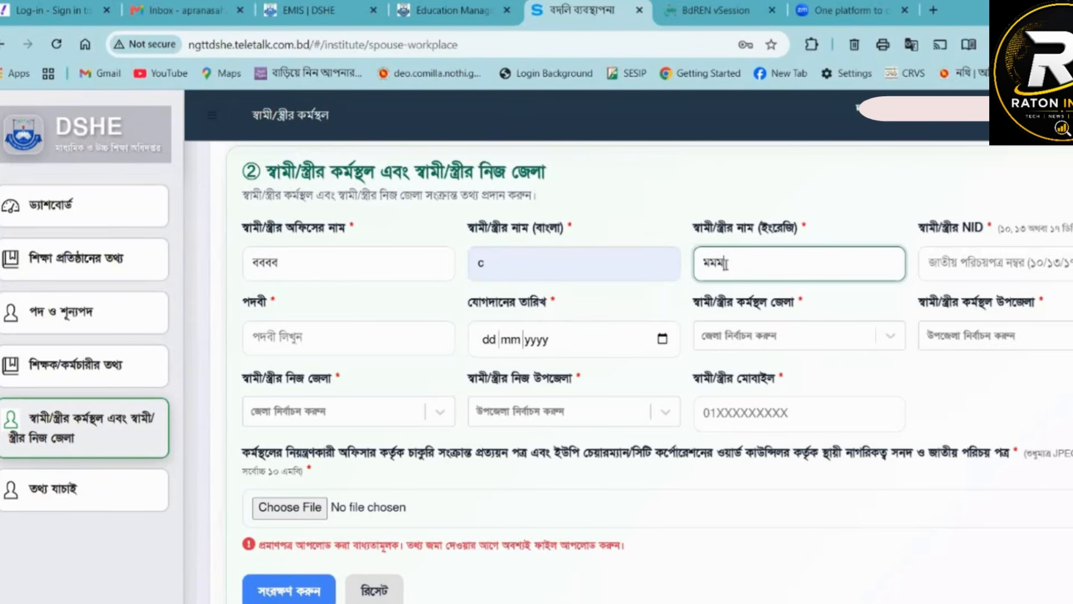
key("ctrl+a")
type("mmm")
key("Tab")
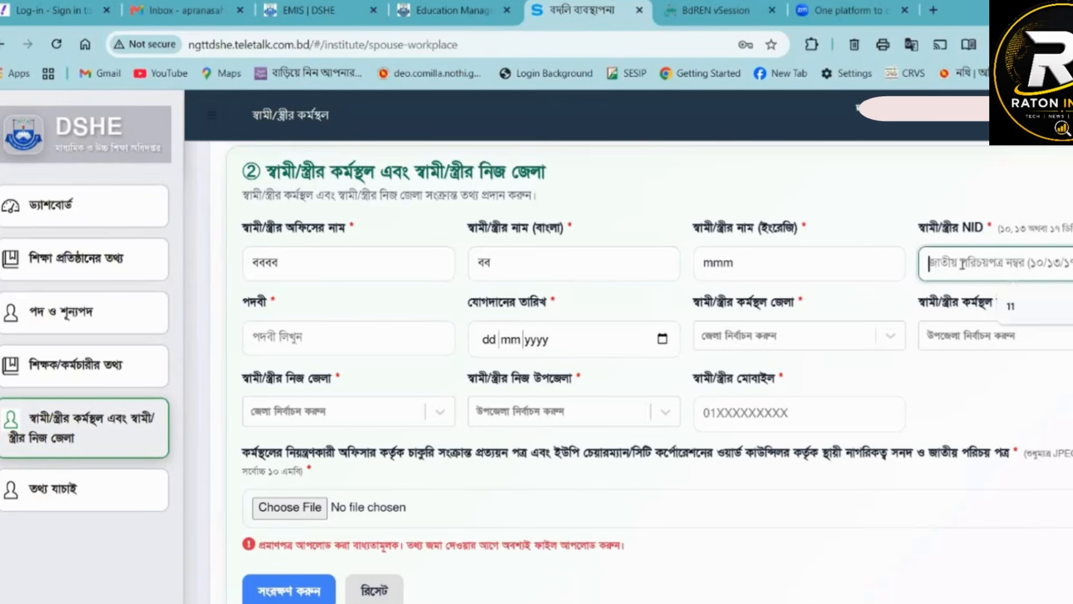
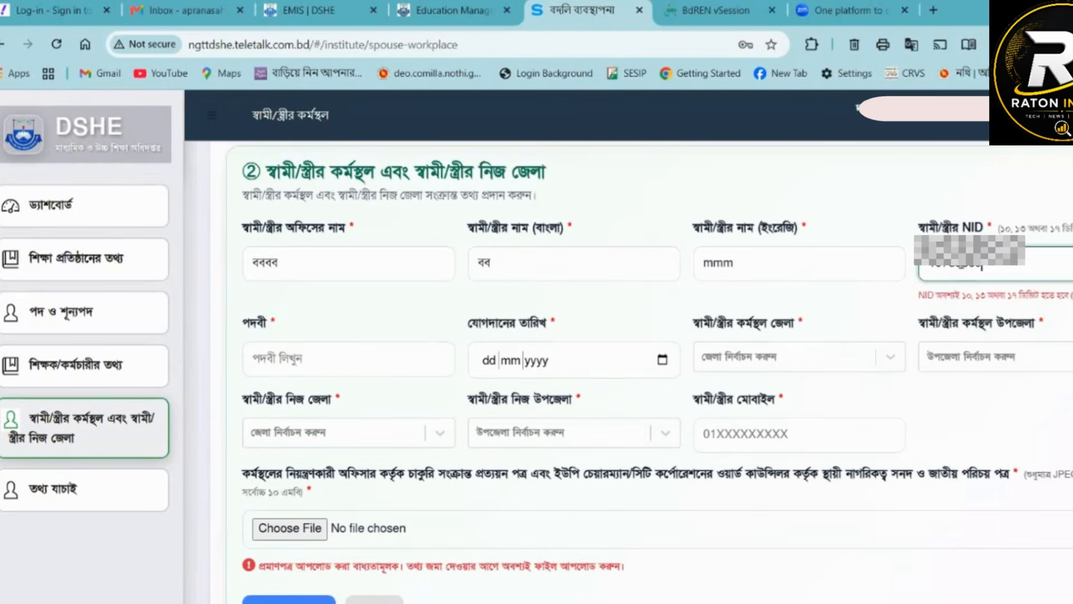
- Enter the spouse's national ID number in স্বামী/স্ত্রীর NID and set পদবী to USEO Titas
left_click(307, 338)
left_click(386, 418)
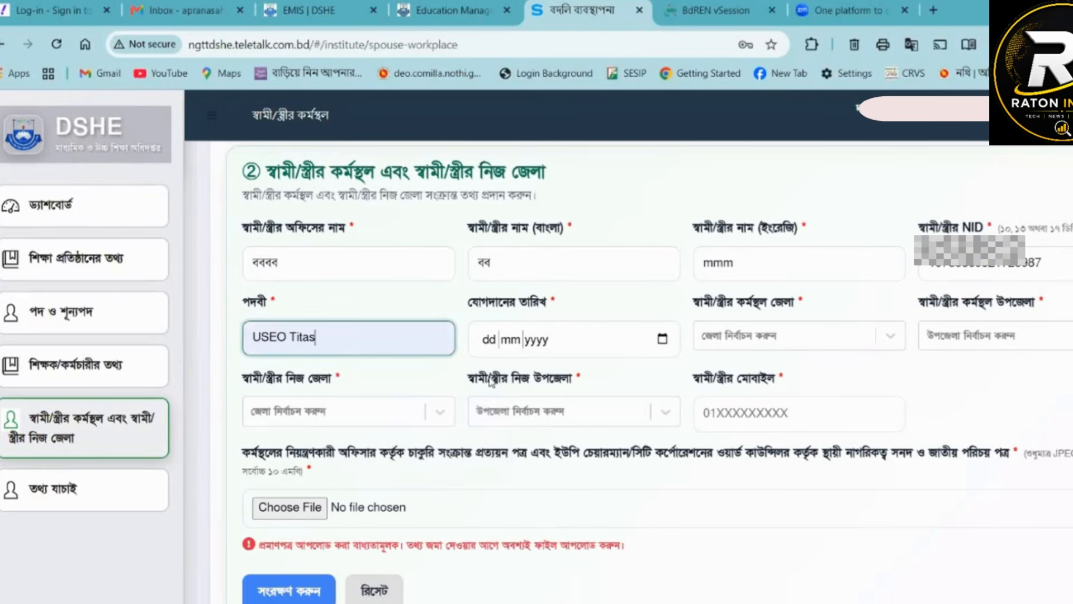
mouse_move(293, 268)
left_mouse_down()
mouse_move(238, 273)
mouse_move(285, 269)
left_mouse_up()
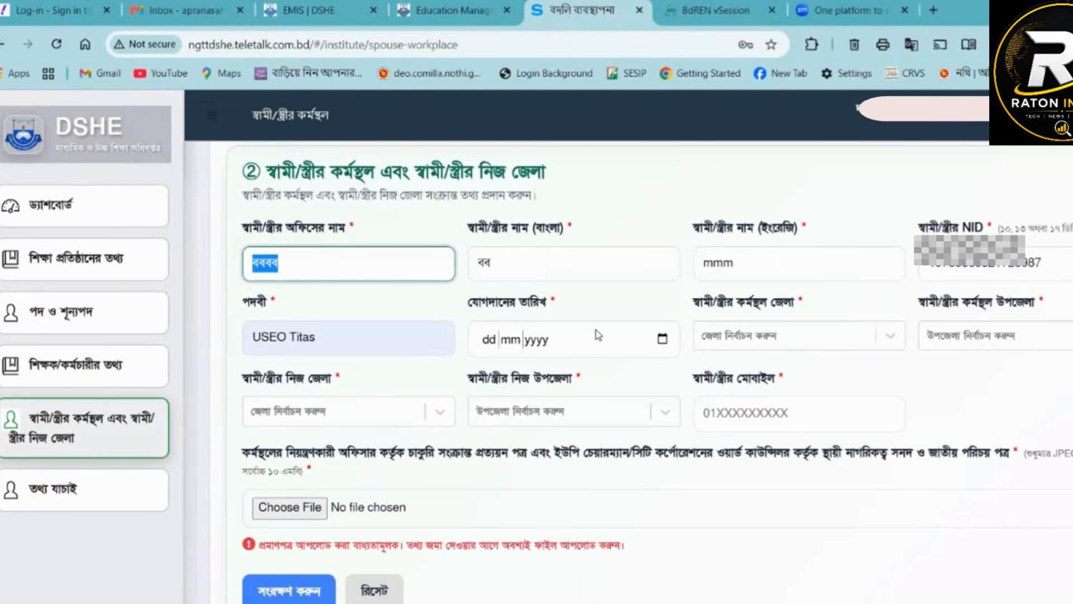
- Set the spouse's যোগদানের তারিখ to 02/03/2025 and the workplace location to জেলা ফেনী, উপজেলা ফেনী সদর
left_click(662, 339)
type("02032025")
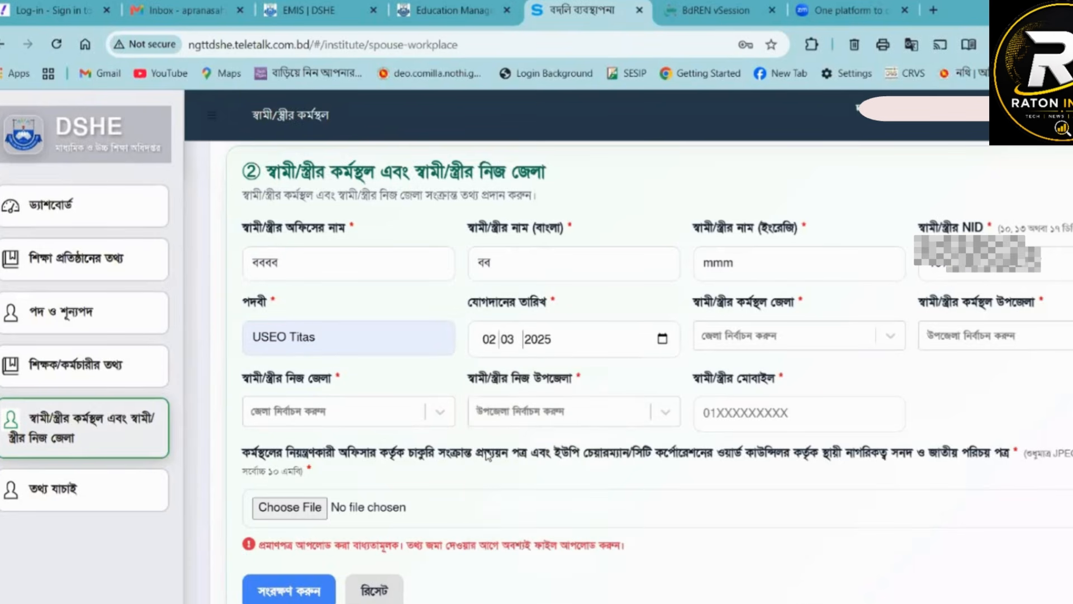
left_click(769, 341)
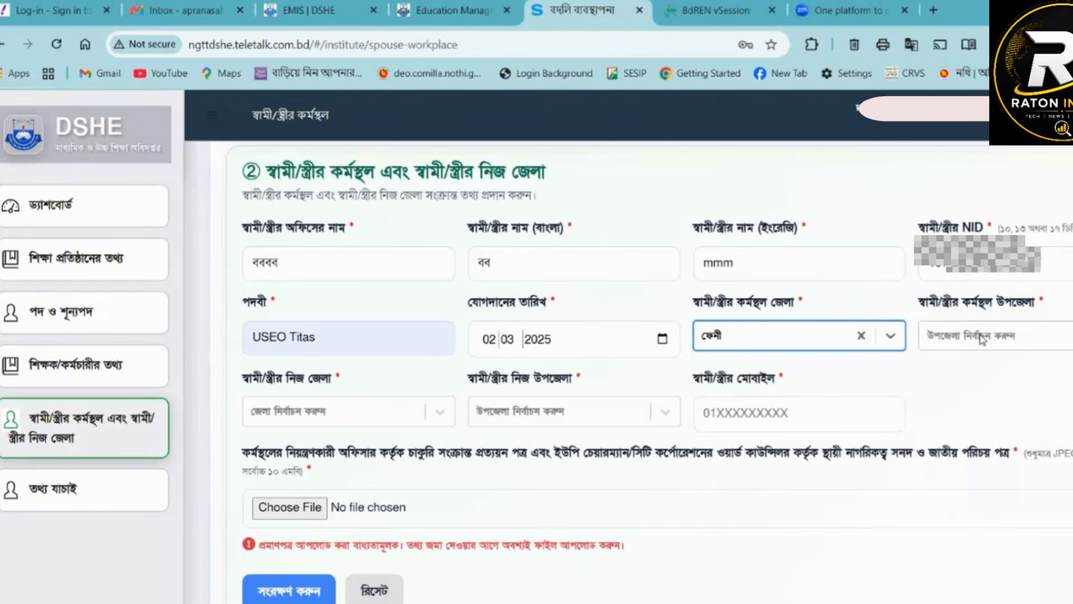
left_click(982, 339)
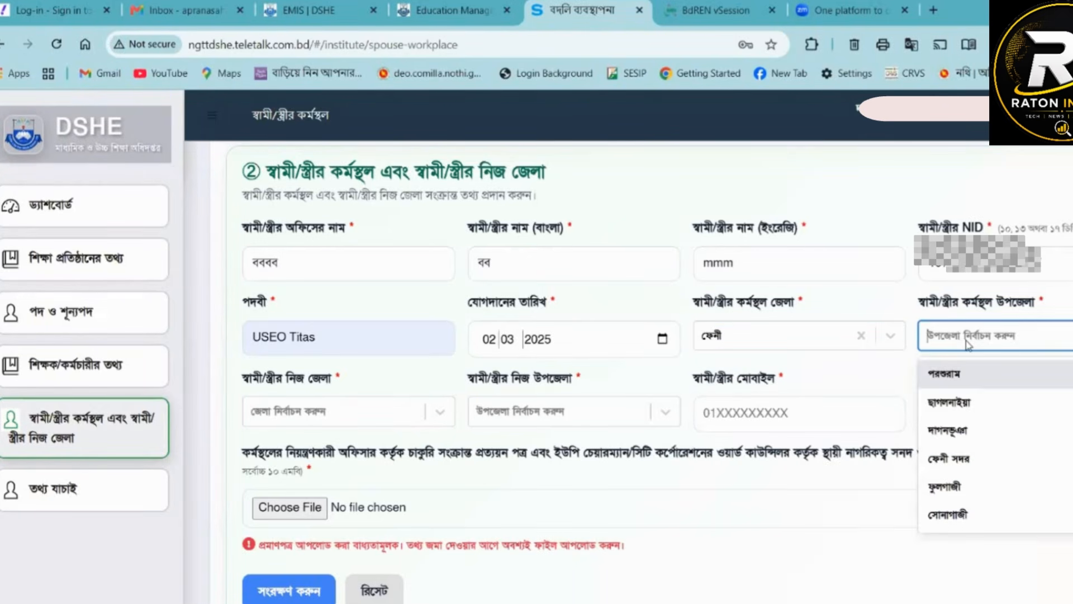
left_click(938, 457)
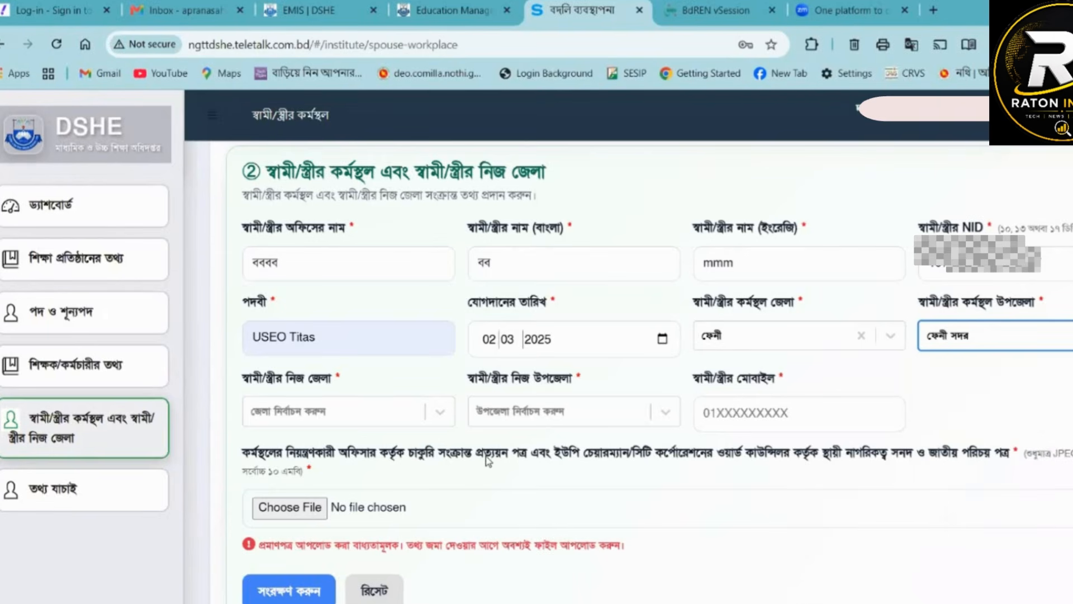
- Set স্বামী/স্ত্রীর নিজ জেলা to ব্রাহ্মণবাড়িয়া and স্বামী/স্ত্রীর নিজ উপজেলা to নবীনগর
left_click(323, 416)
type("ব্রা")
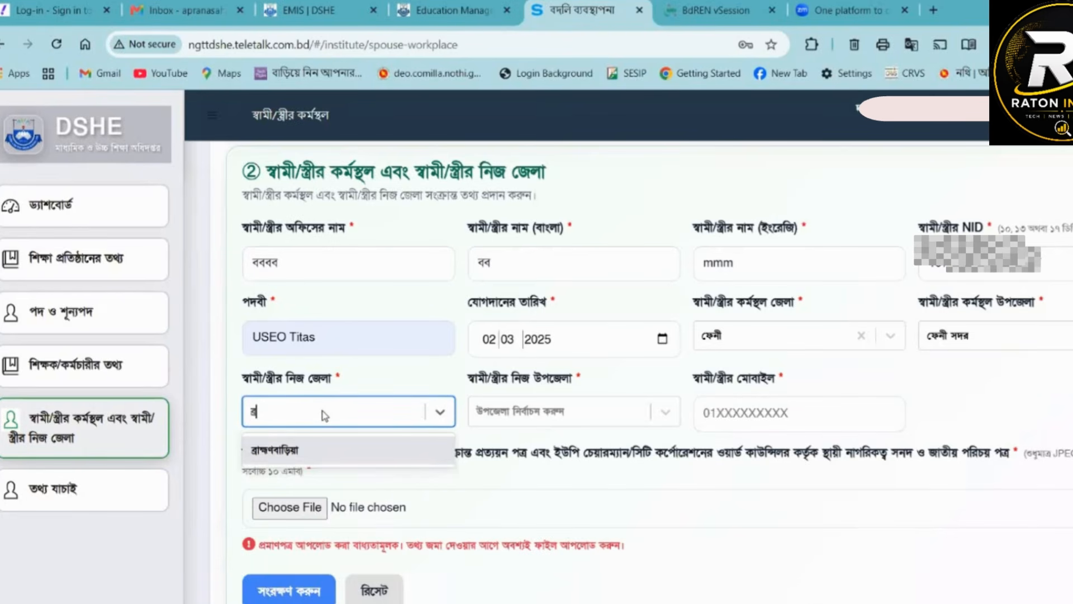
left_click(274, 450)
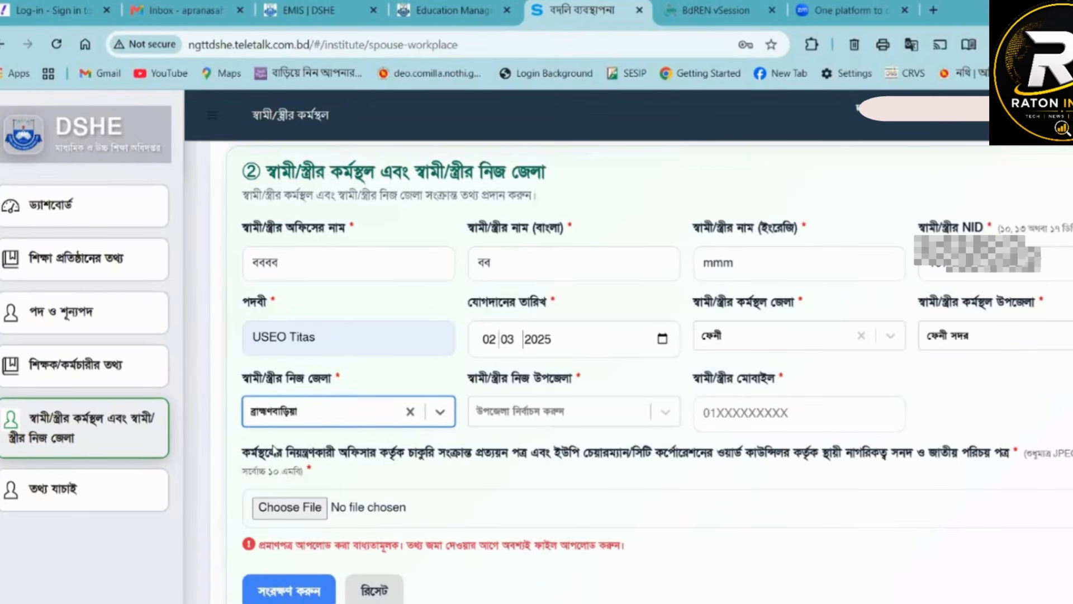
left_click(537, 425)
left_click(501, 556)
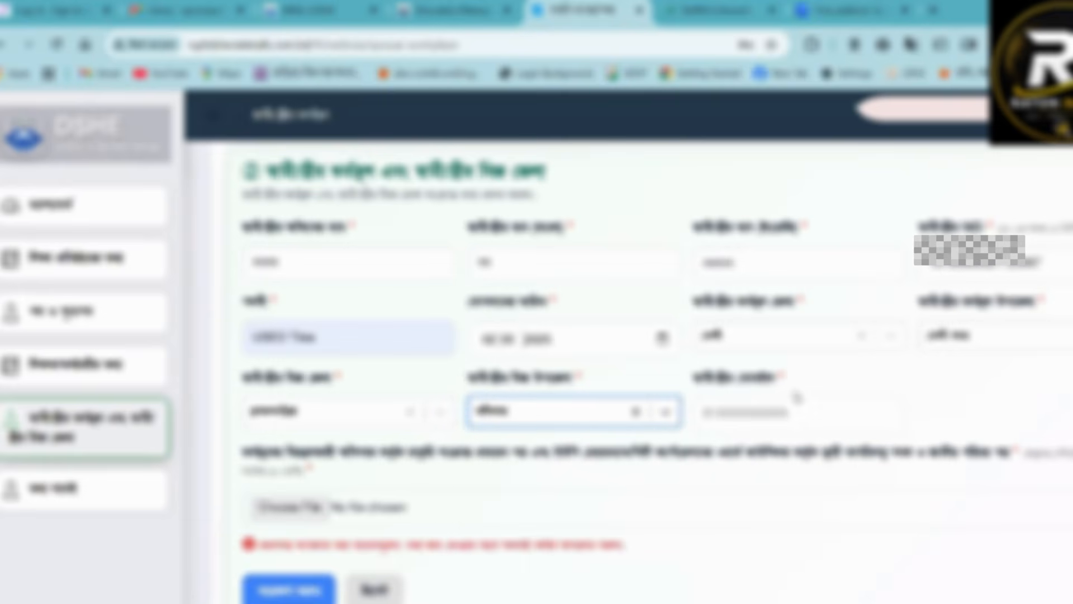
- Enter the spouse's mobile number and open the file selection for the required certificate upload
left_click(750, 414)
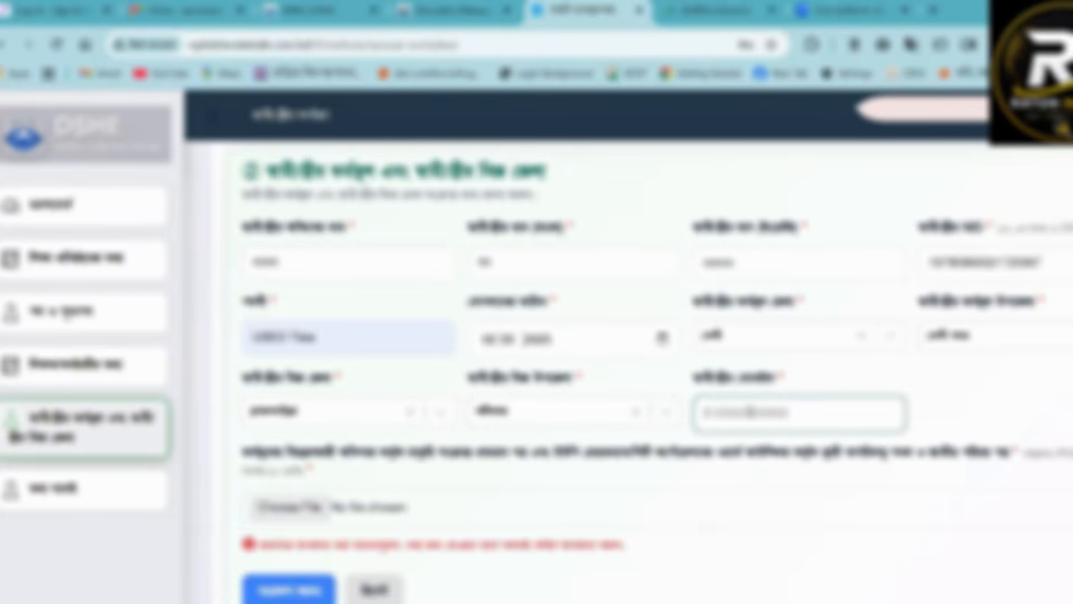
key("ctrl+v")
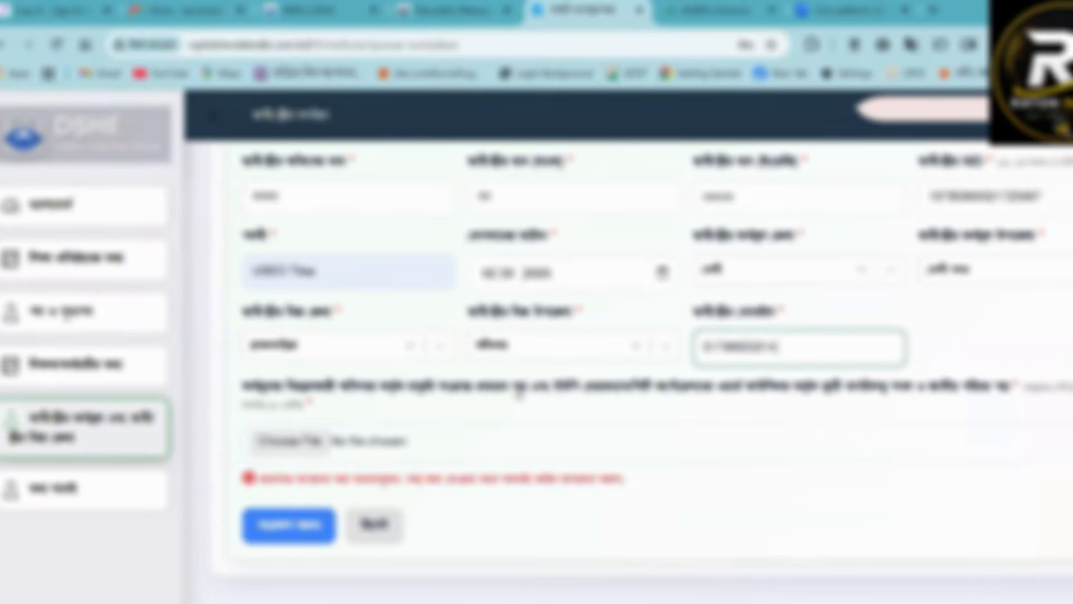
scroll(512, 391, "up", 5)
scroll(510, 391, "down", 5)
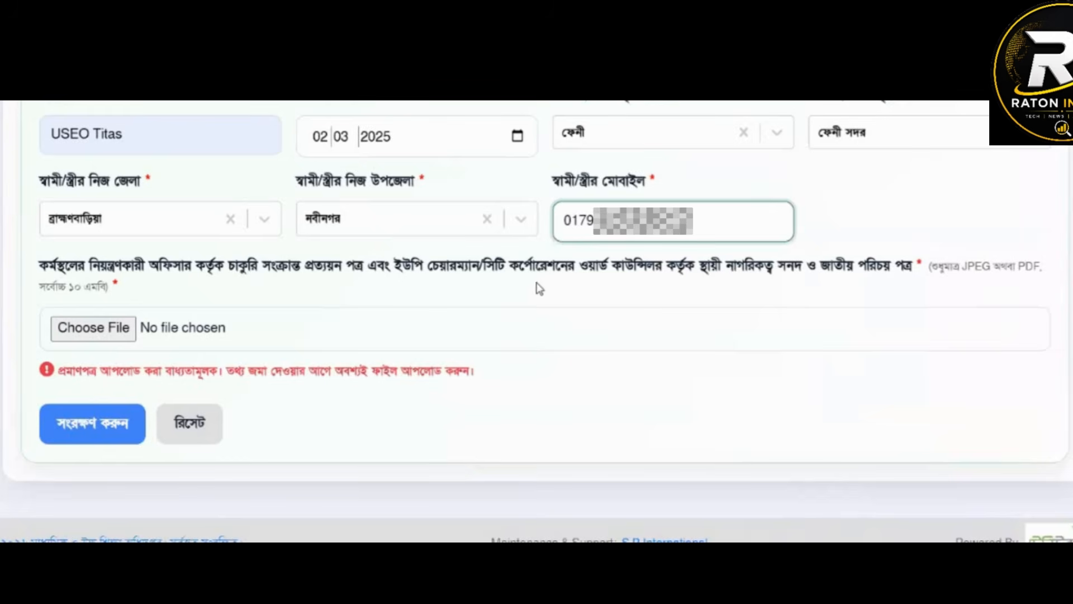
mouse_move(40, 266)
left_mouse_down()
mouse_move(368, 285)
mouse_move(330, 274)
mouse_move(34, 274)
left_mouse_up()
left_click(392, 269)
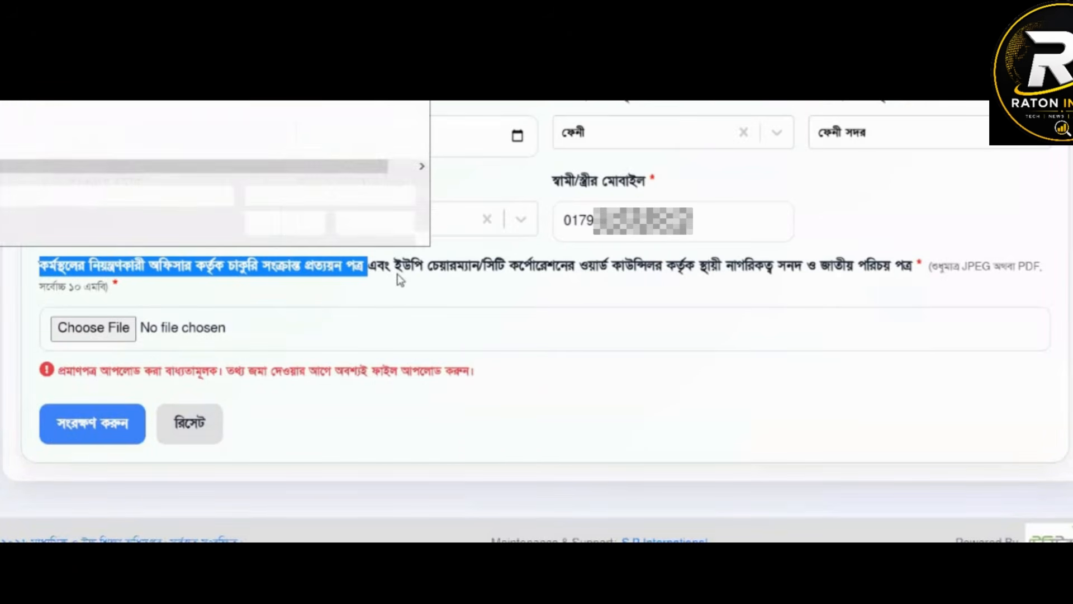
- Attach জেলা প্রশাসক বরাবর প্রেরিত পত্র.pdf as the required certificate file and save the spouse workplace form
left_click_drag(397, 271, 797, 271)
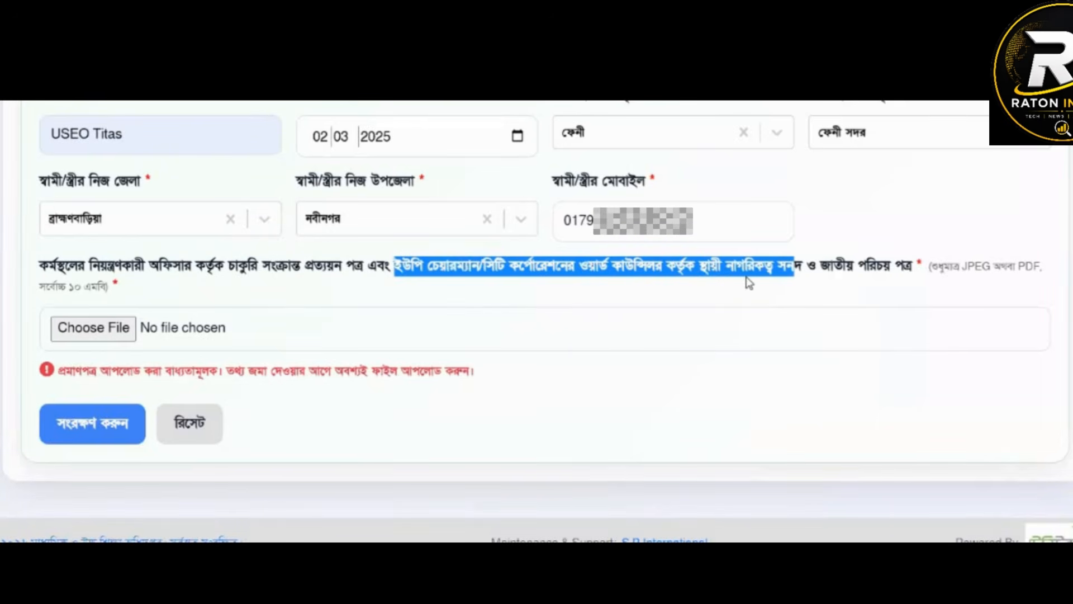
left_click(848, 272)
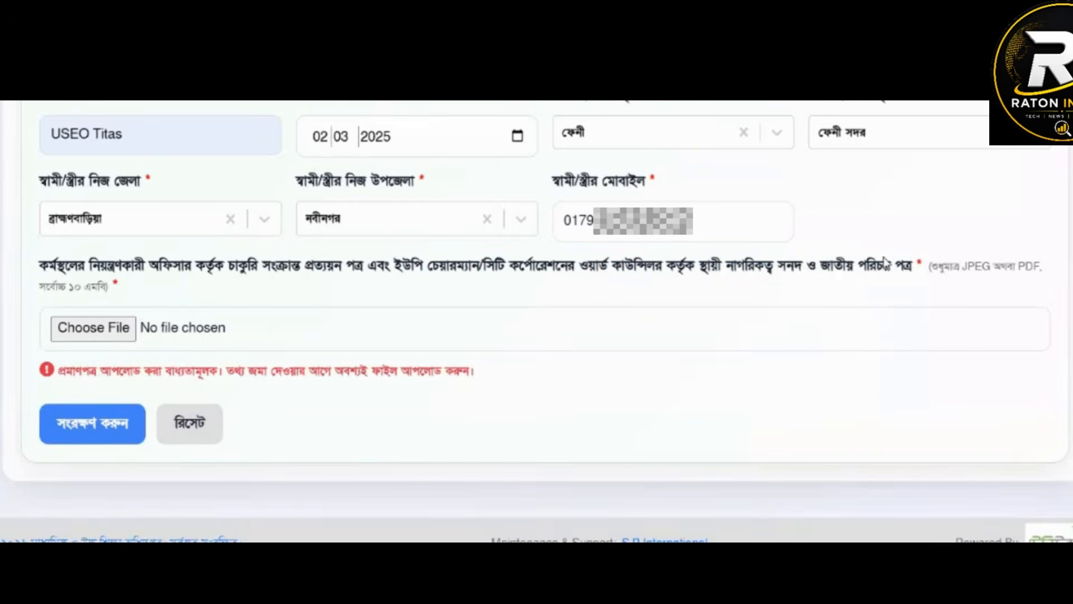
left_click_drag(918, 270, 794, 271)
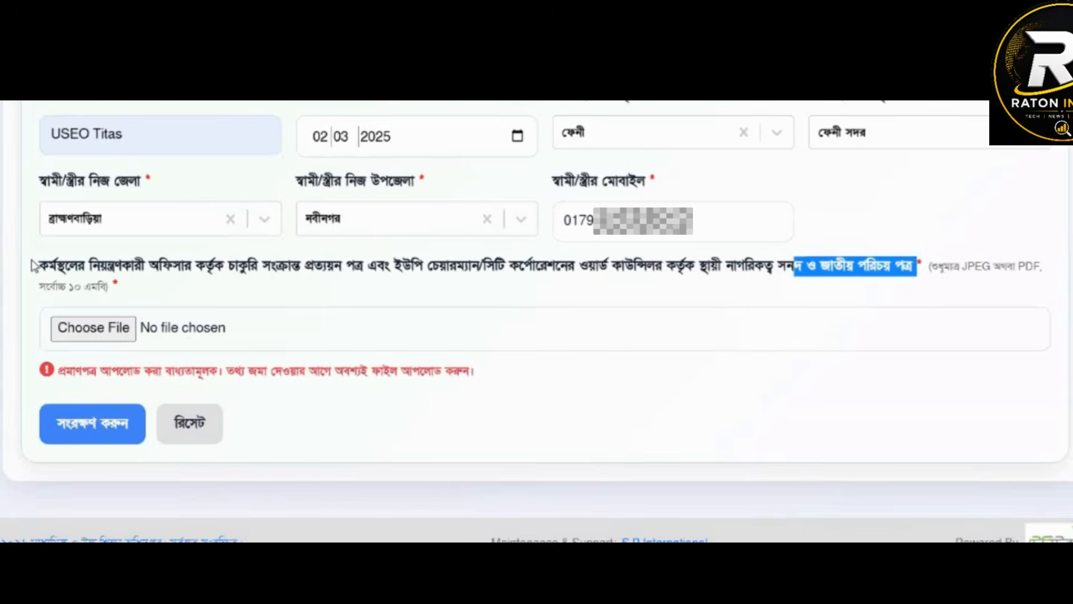
left_click(101, 334)
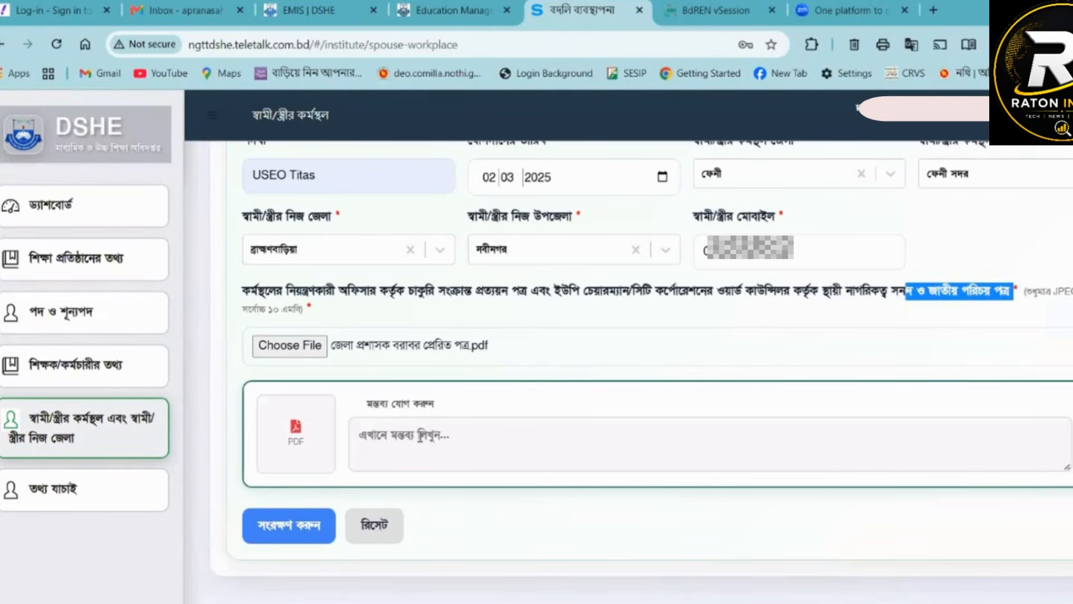
left_click(295, 510)
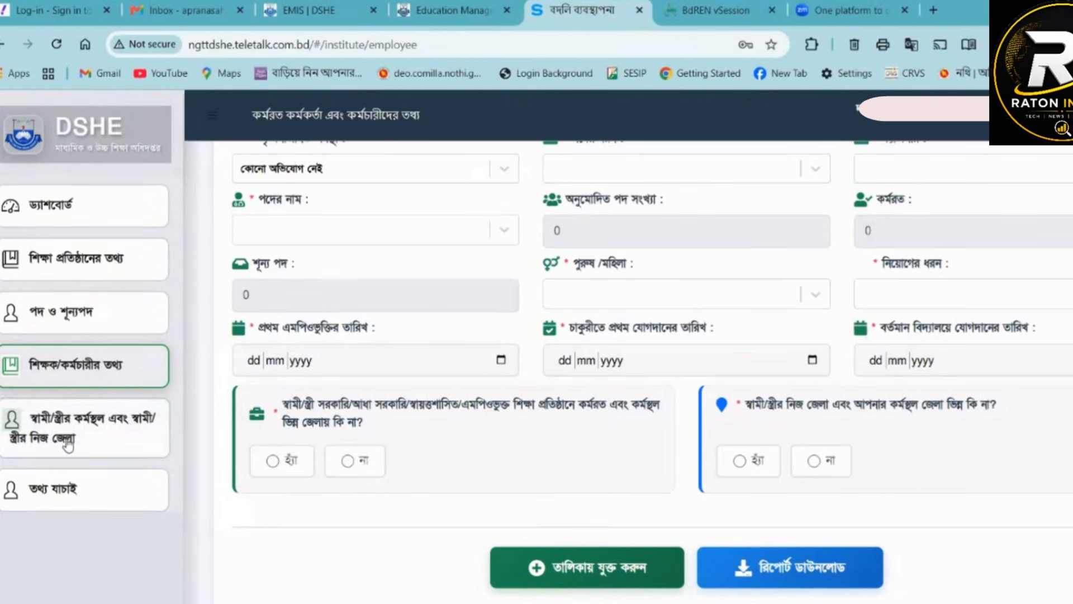
- Revisit the শিক্ষা প্রতিষ্ঠানের তথ্য, পদ ও শূন্যপদ, শিক্ষক/কর্মচারীর তথ্য and spouse workplace sections in turn
left_click(83, 438)
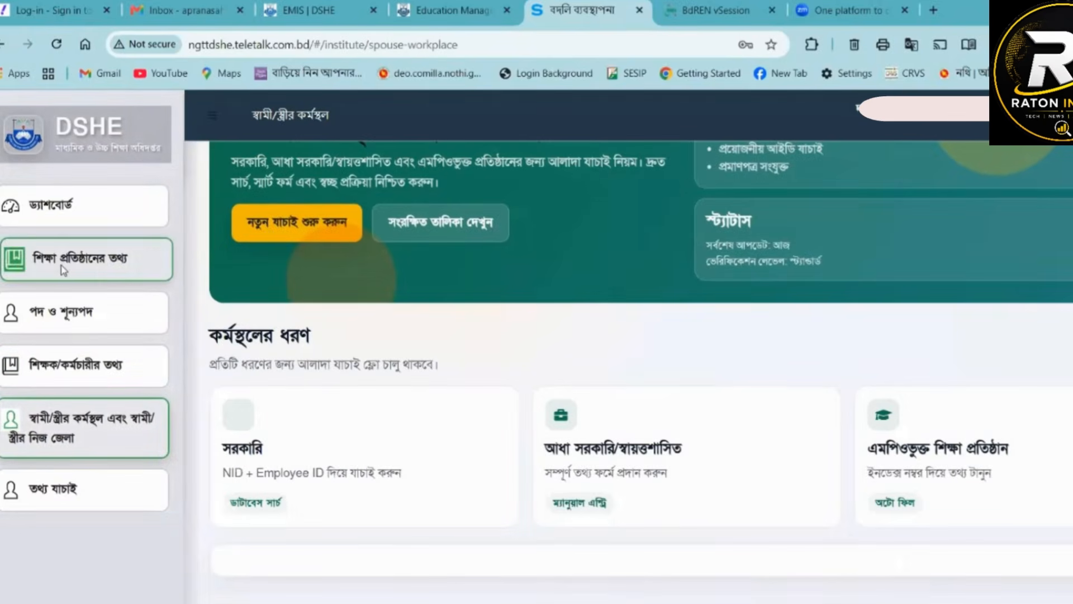
left_click(62, 266)
left_click(74, 306)
left_click(89, 371)
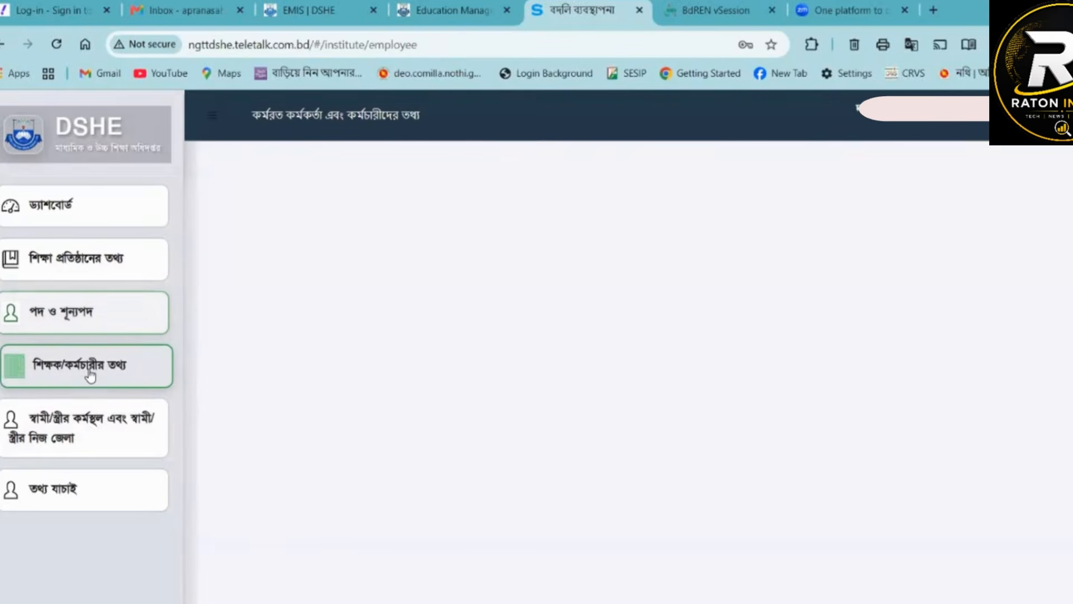
left_click(78, 440)
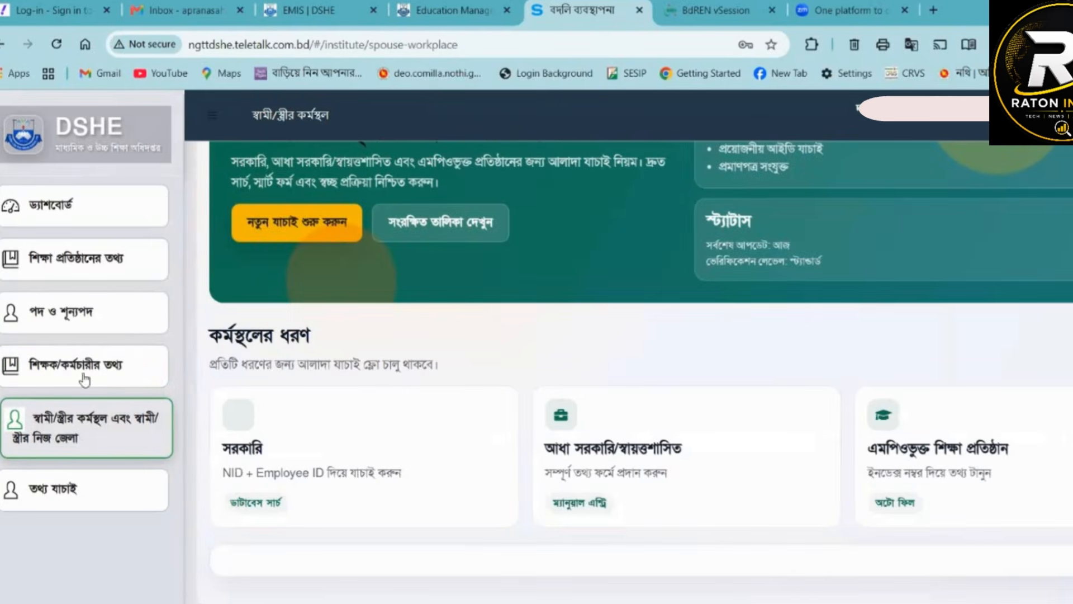
left_click(34, 260)
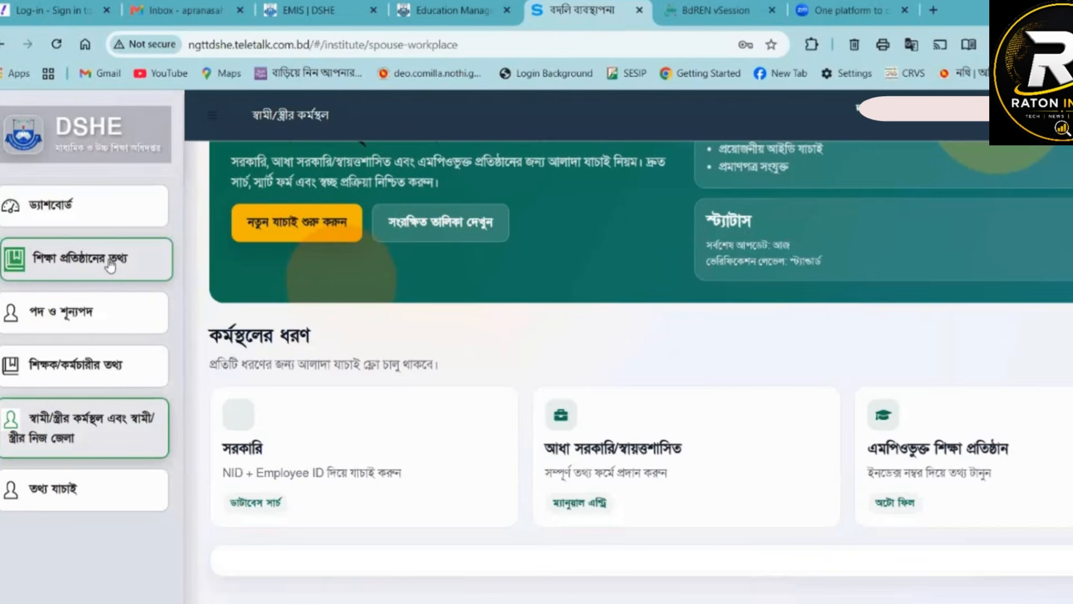
- Open the তথ্য যাচাই section and examine the institution's basic information, post summary and teacher details
scroll(89, 391, "down", 2)
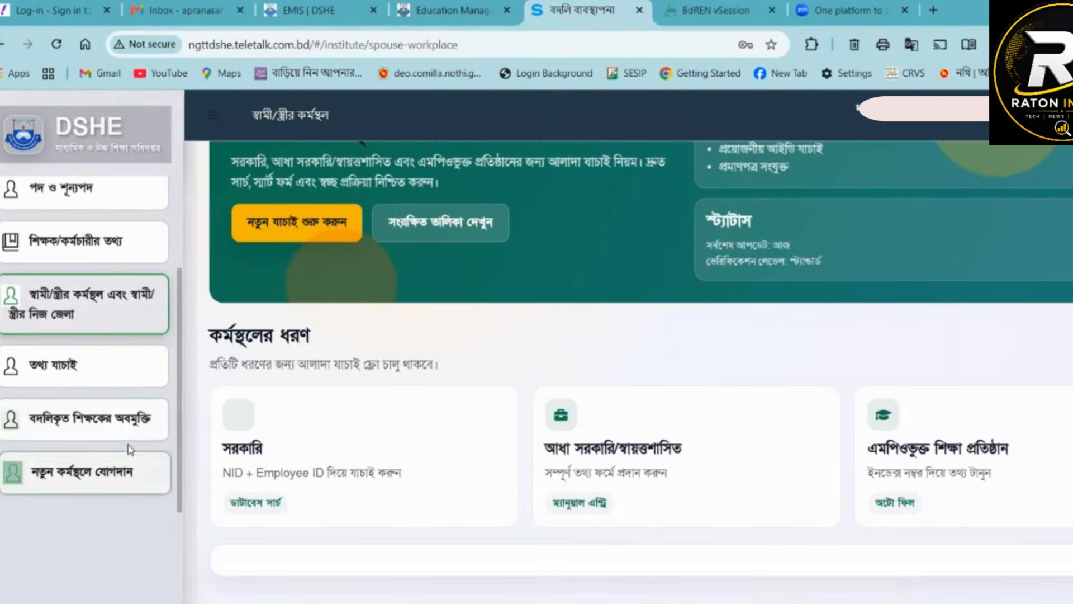
left_click(56, 369)
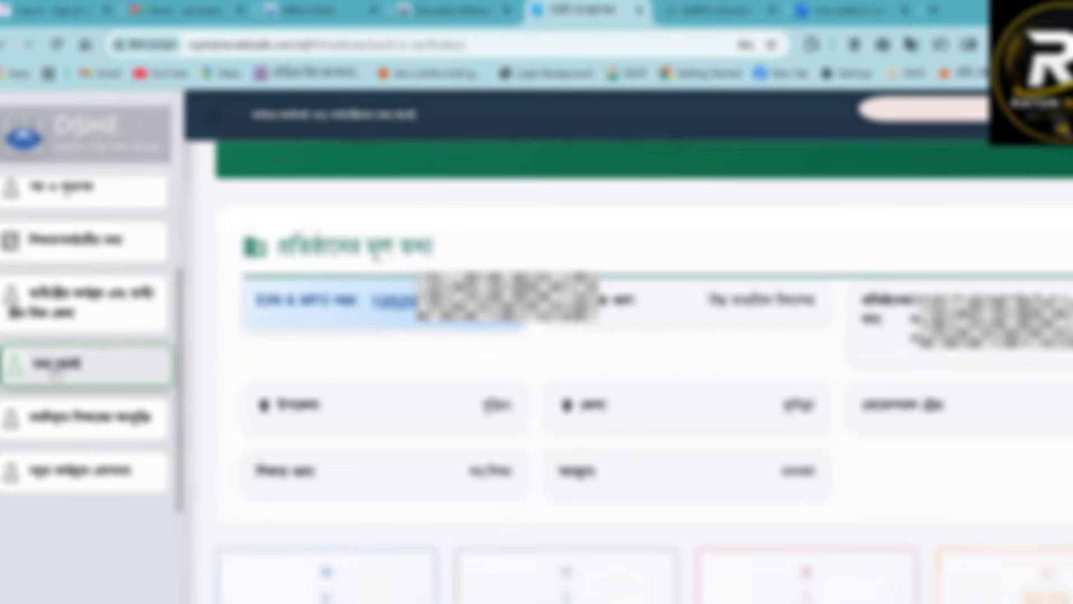
scroll(523, 408, "down", 4)
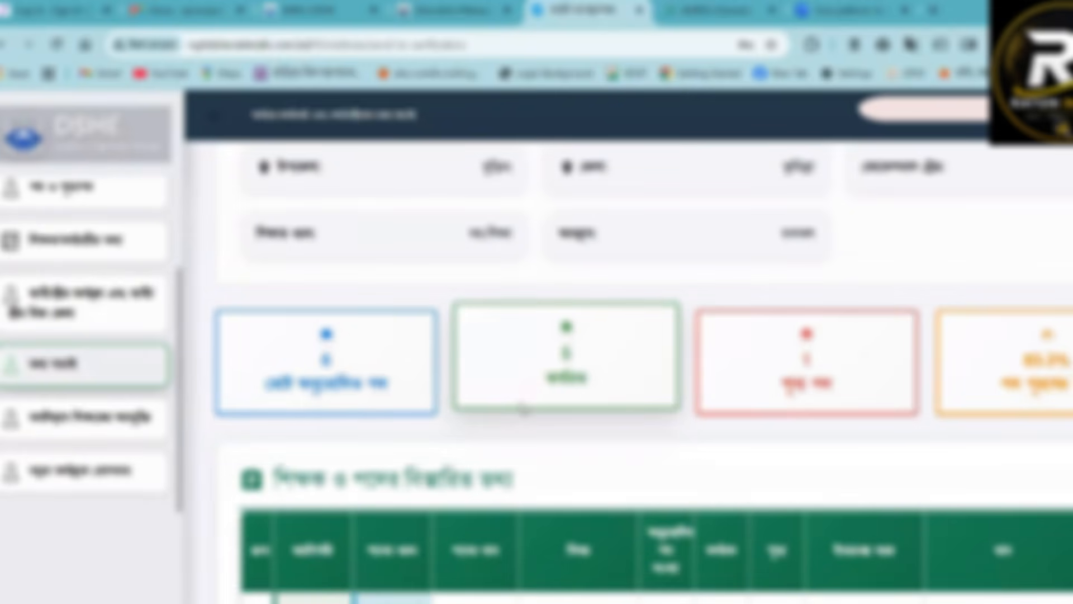